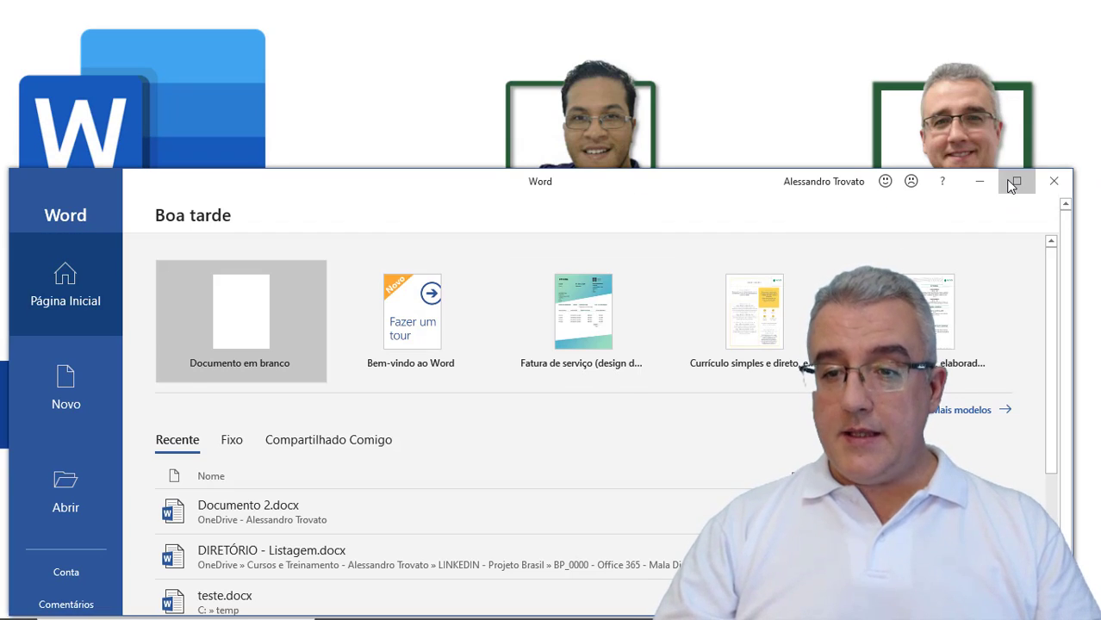
# Maximize Word, create a blank document, and zoom the page to 160%.
pyautogui.click(1014, 180)
pyautogui.click(226, 157)
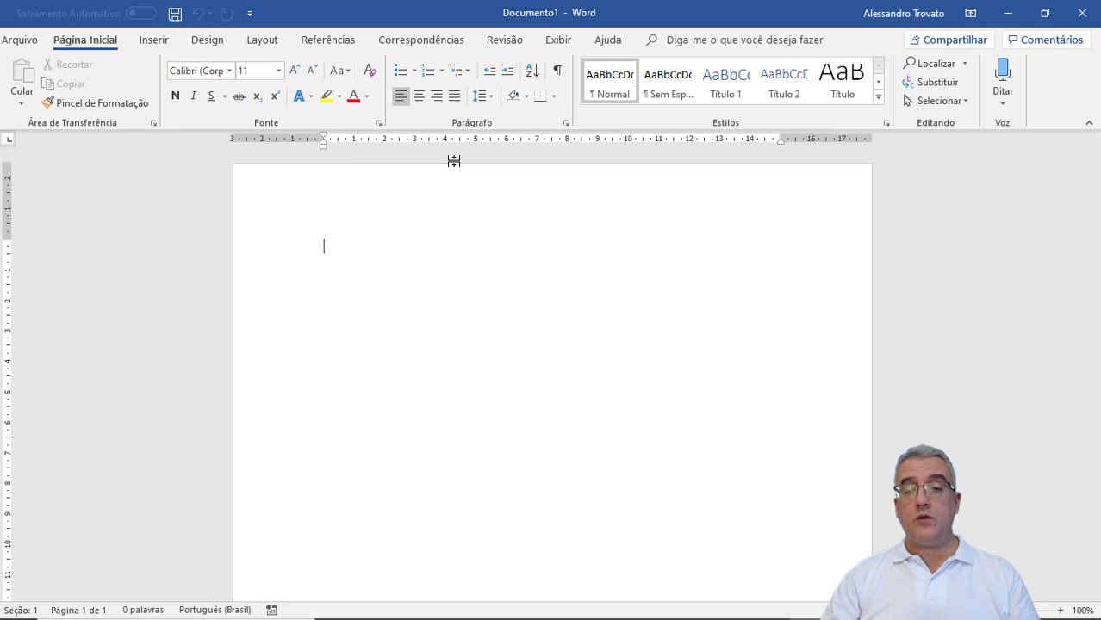
pyautogui.keyDown('ctrl'); pyautogui.scroll(1, 528, 247); pyautogui.keyUp('ctrl')
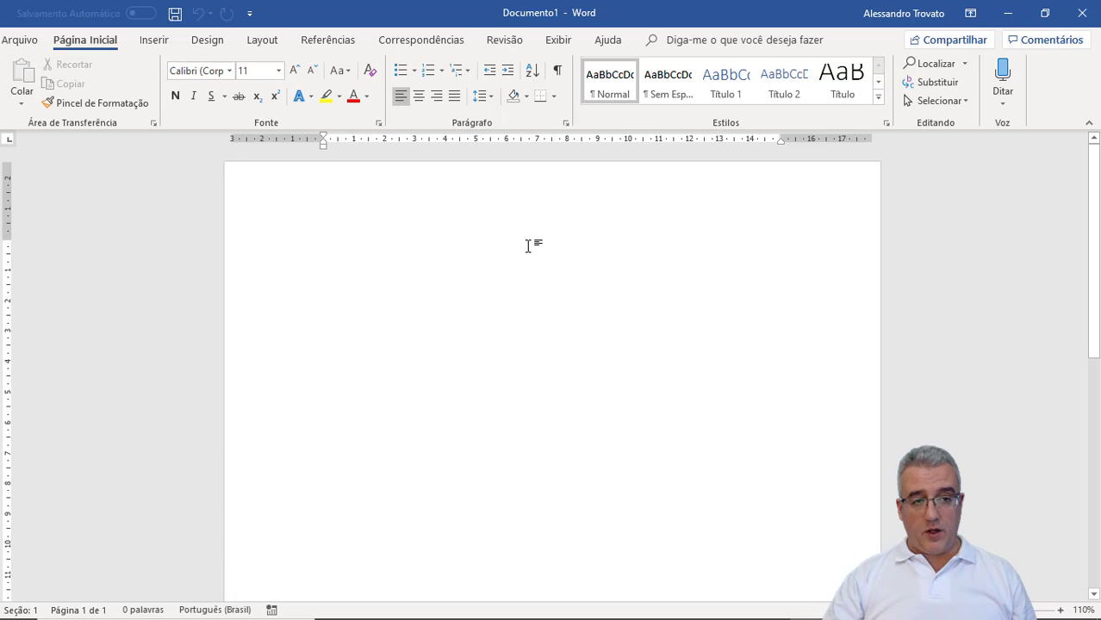
pyautogui.keyDown('ctrl'); pyautogui.scroll(5, 528, 247); pyautogui.keyUp('ctrl')
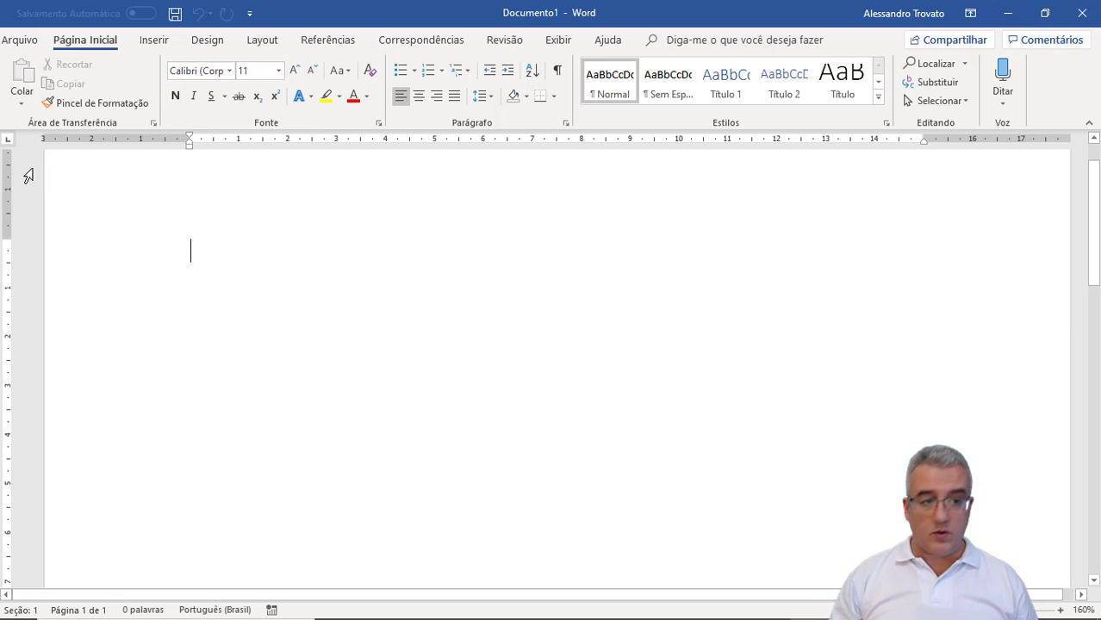
pyautogui.press('super+plus')
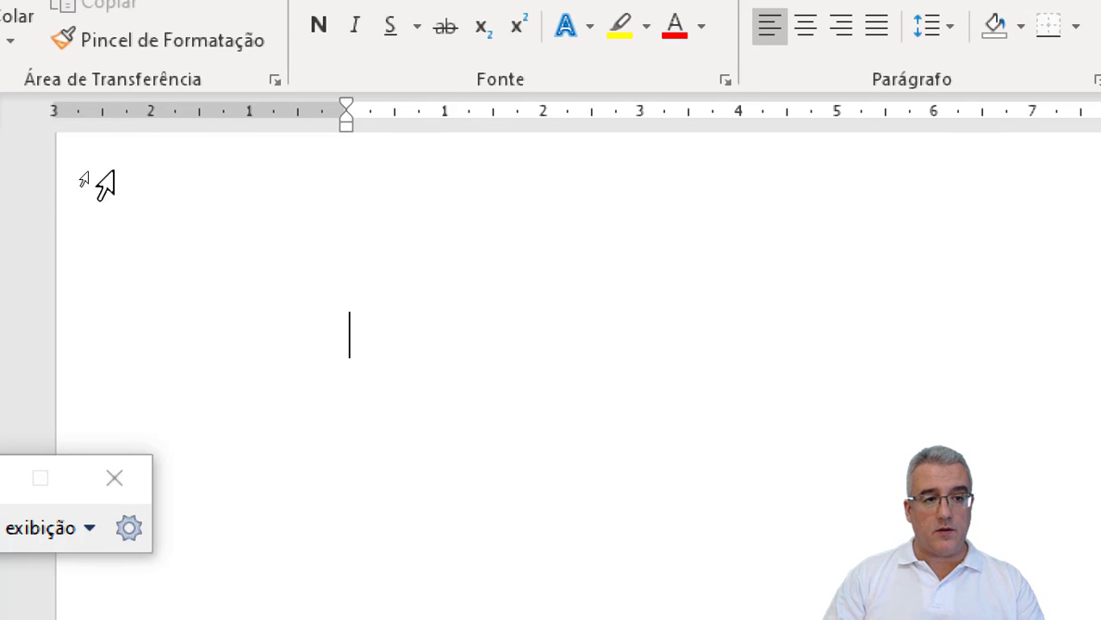
pyautogui.click(140, 182)
pyautogui.press('super+Escape')
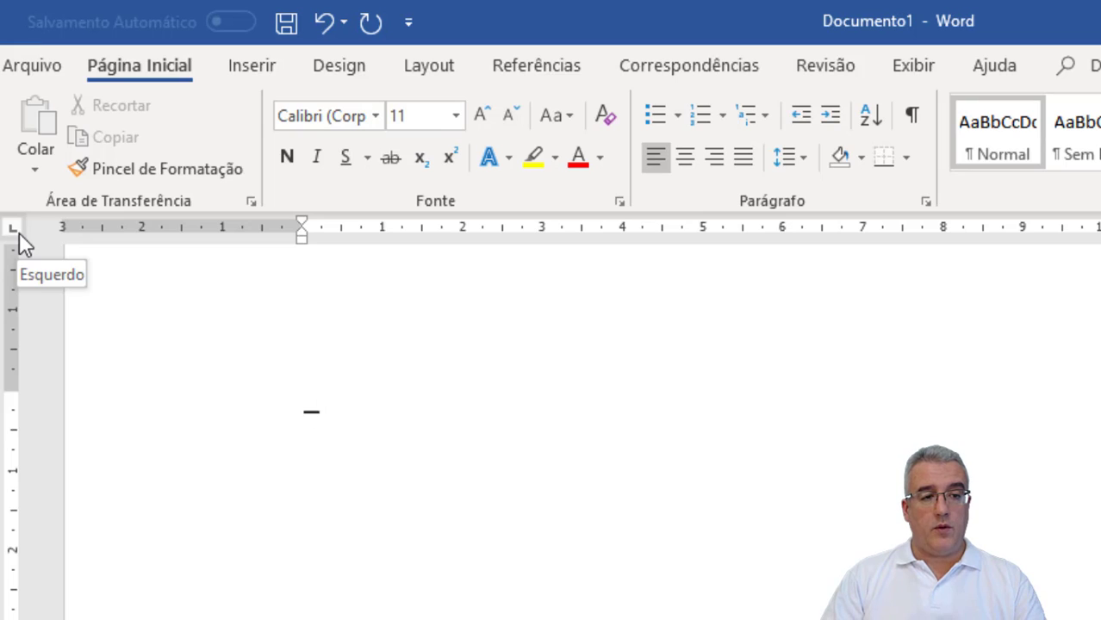
pyautogui.click(19, 233)
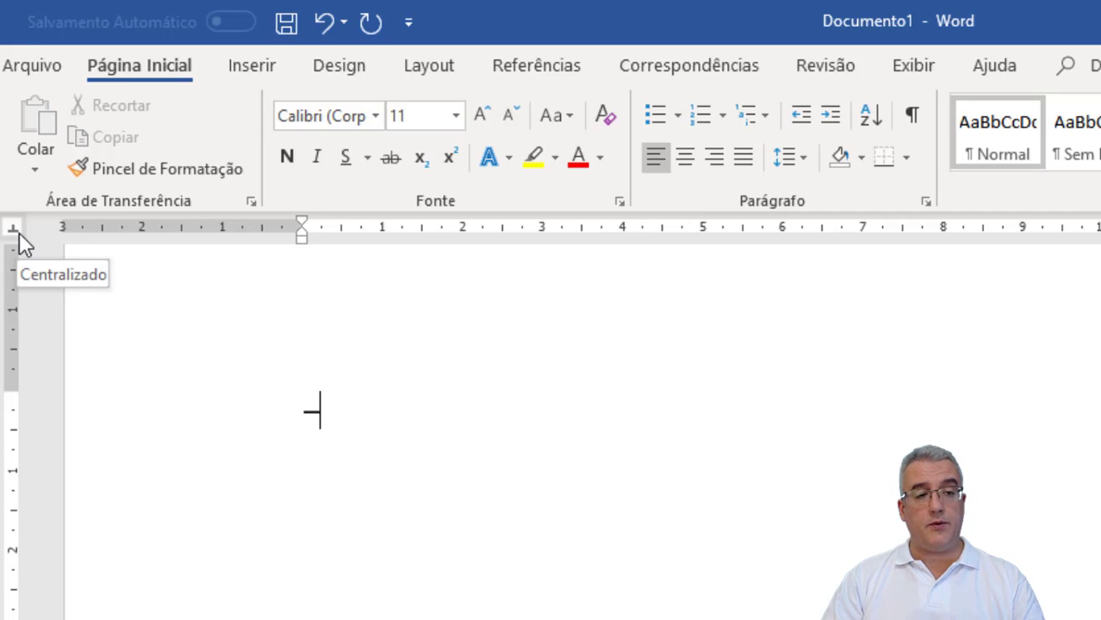
pyautogui.click(12, 230)
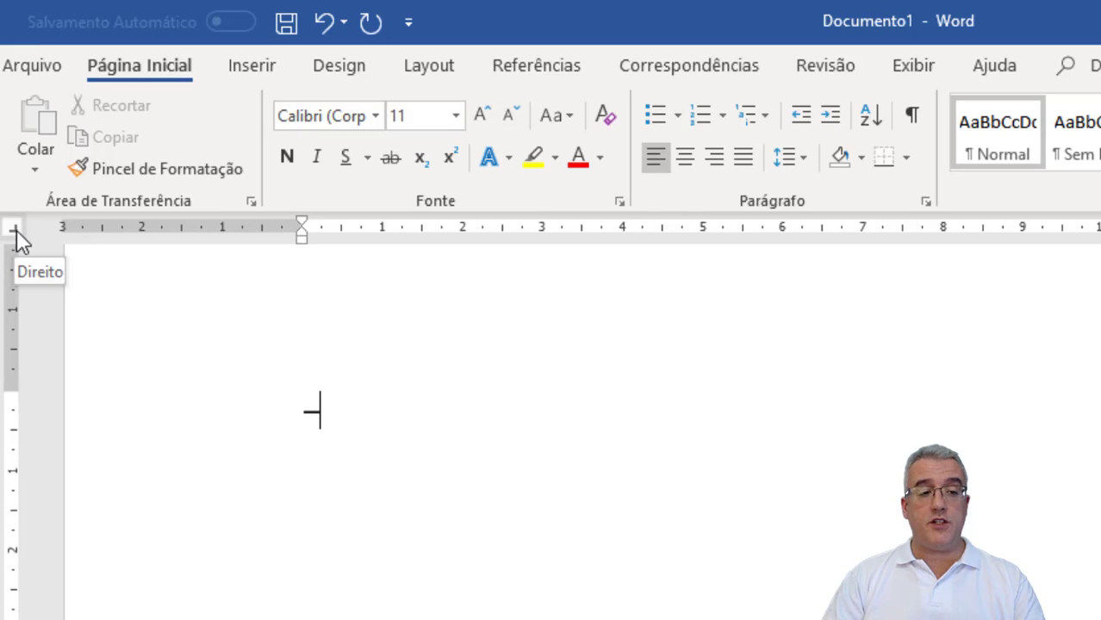
pyautogui.click(16, 229)
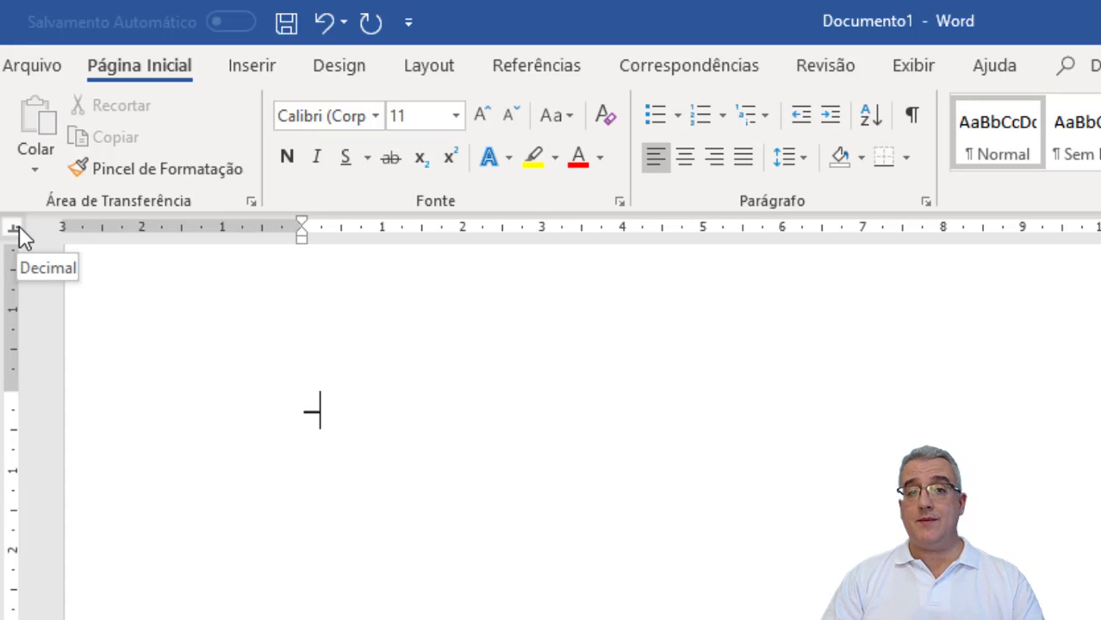
pyautogui.click(37, 272)
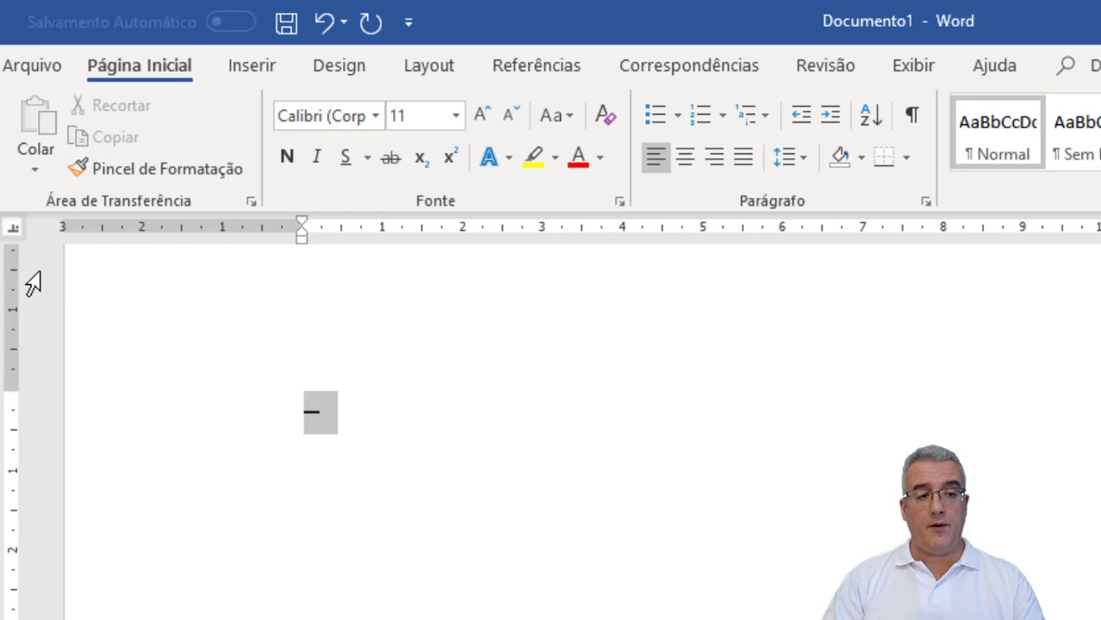
pyautogui.click(7, 230)
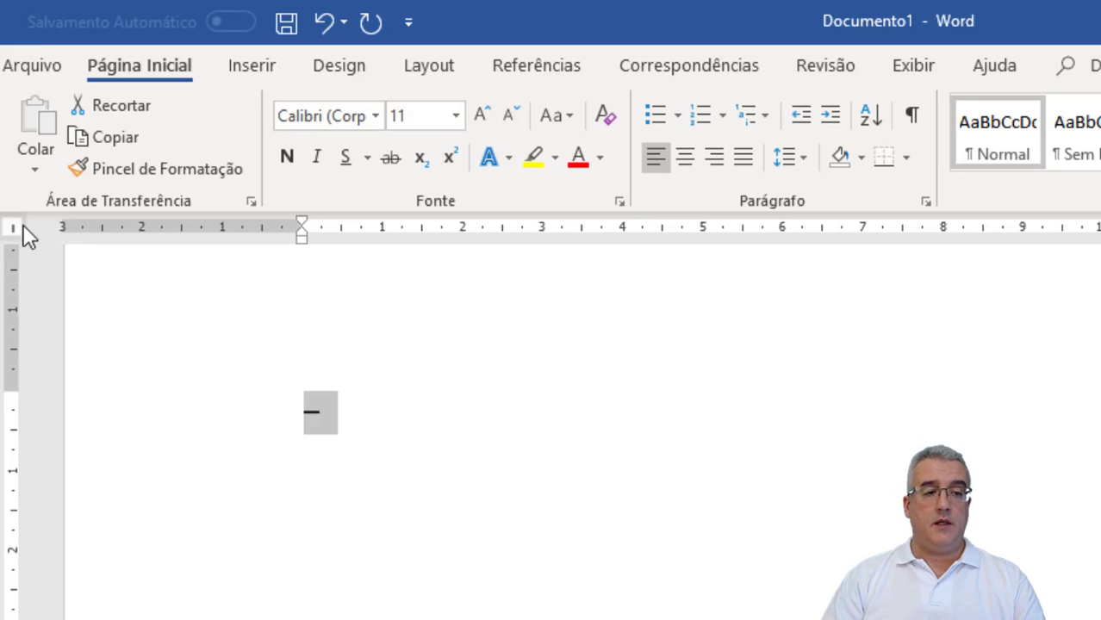
pyautogui.click(19, 225)
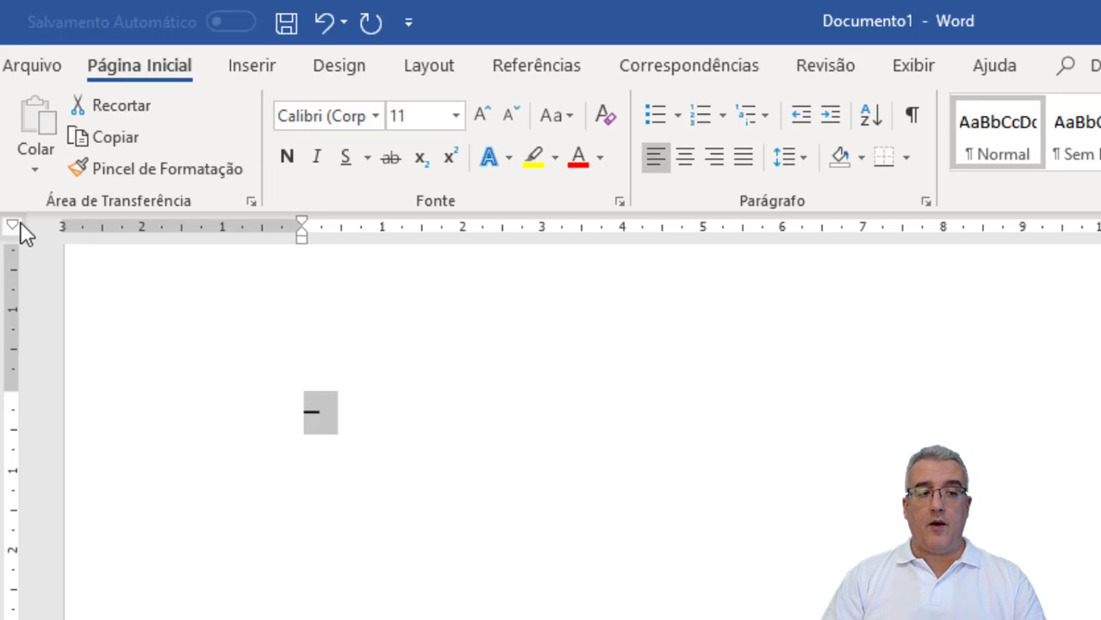
pyautogui.click(19, 224)
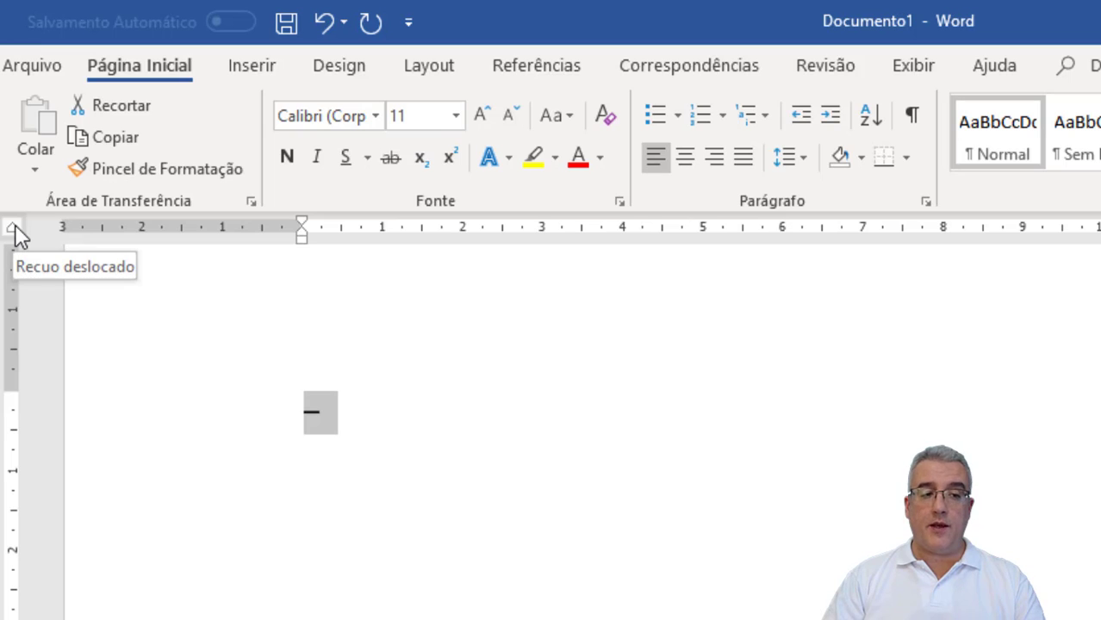
pyautogui.click(14, 227)
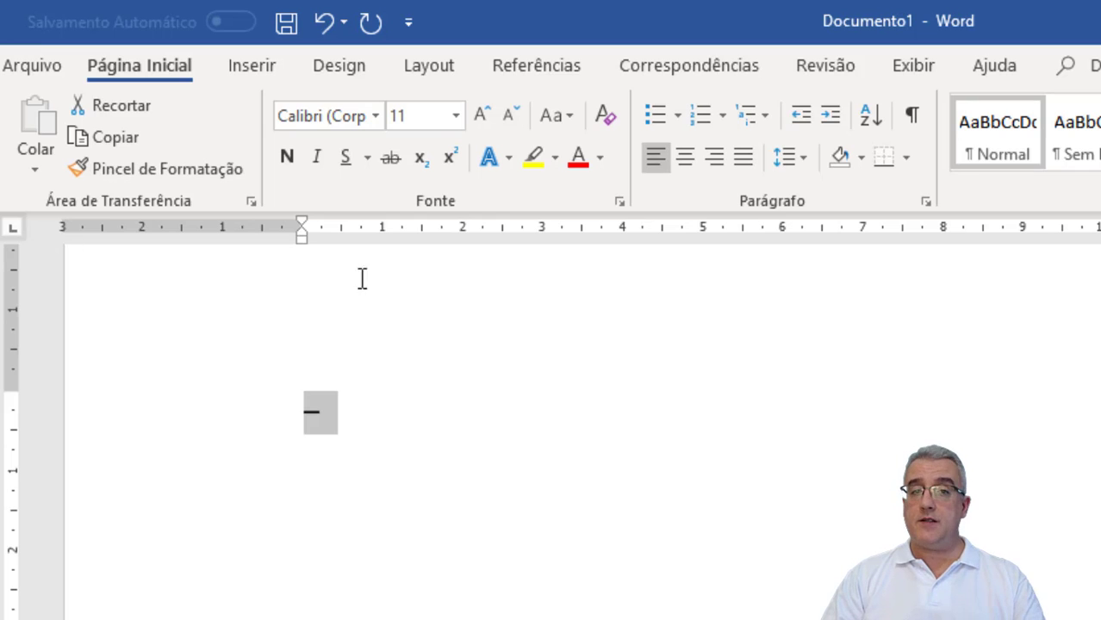
pyautogui.click(480, 466)
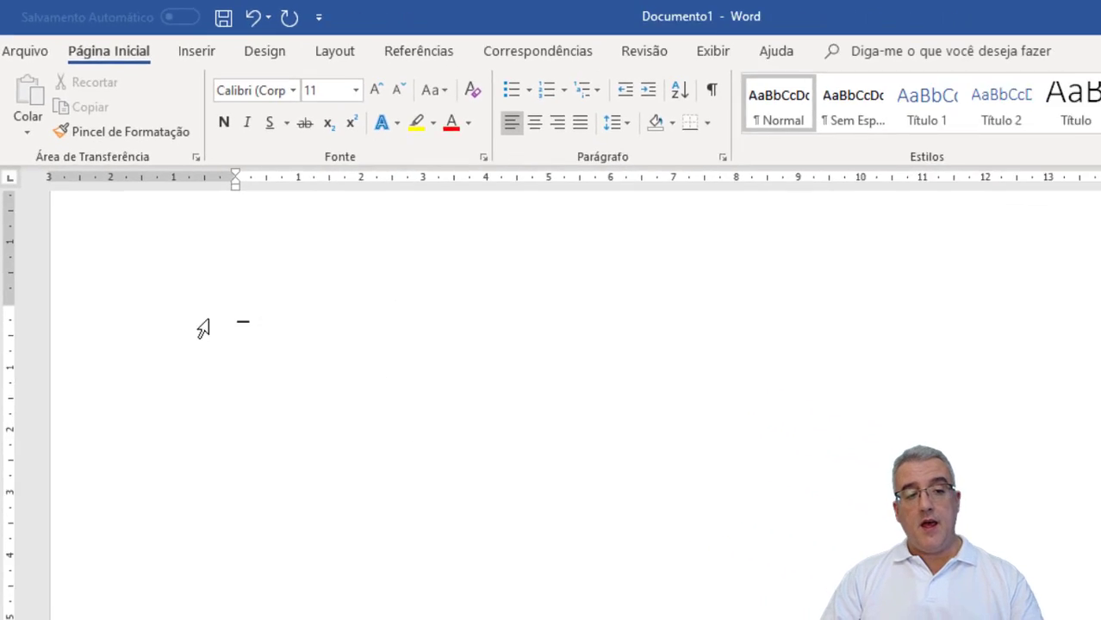
# Replace the dash with headings Descrição do produto, Preço, Qt. Mín., Qt.Comprada, then a new line.
pyautogui.click(203, 328)
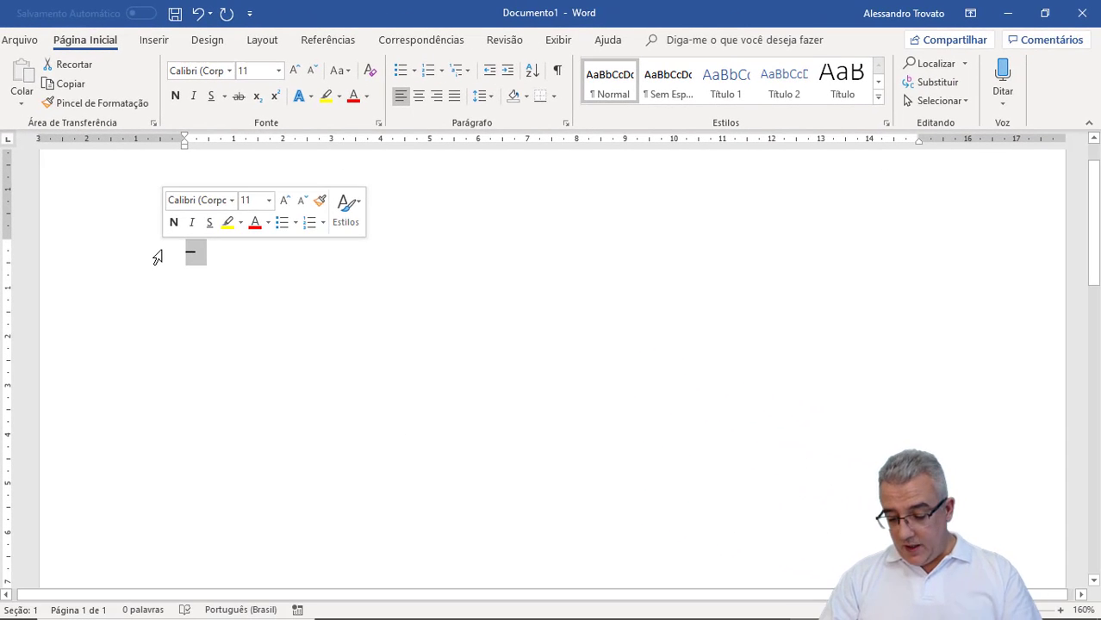
pyautogui.press('Delete')
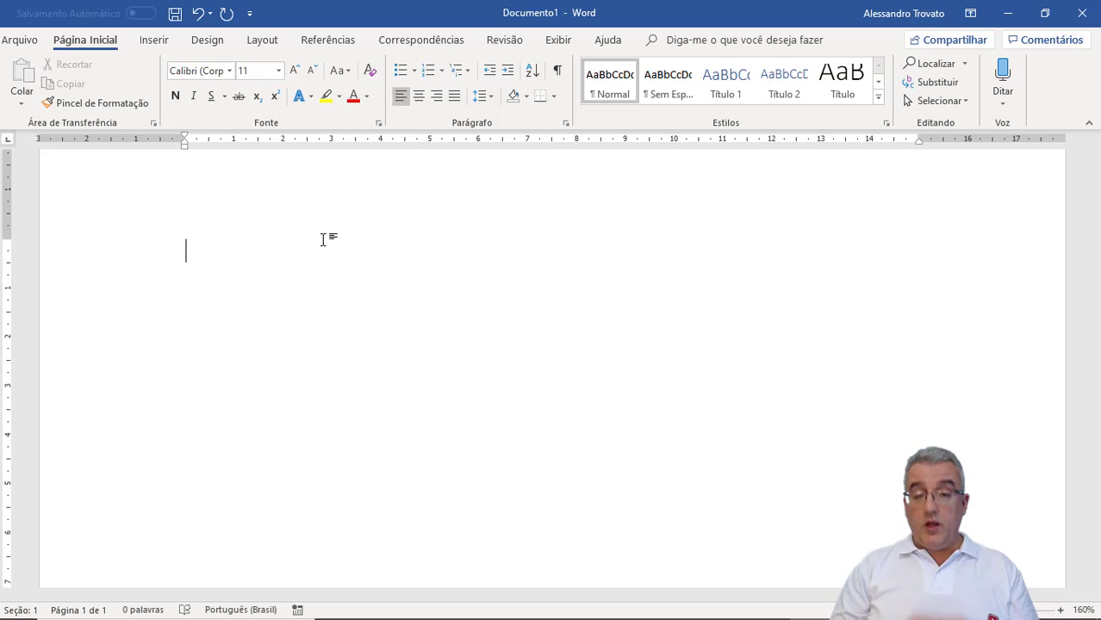
pyautogui.write('De')
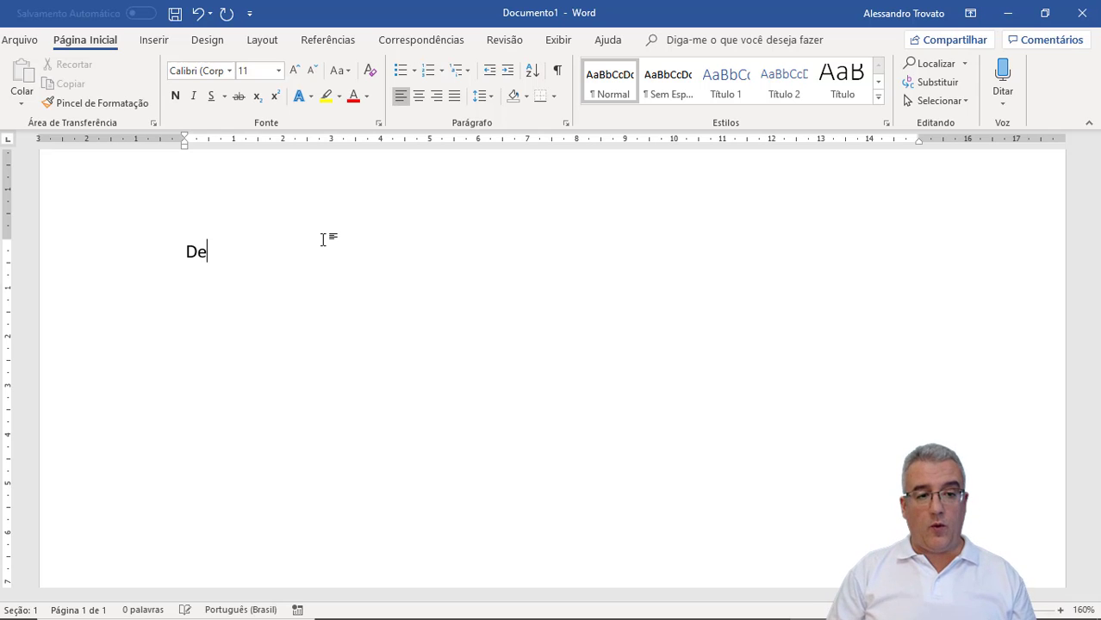
pyautogui.write('scrição do produ')
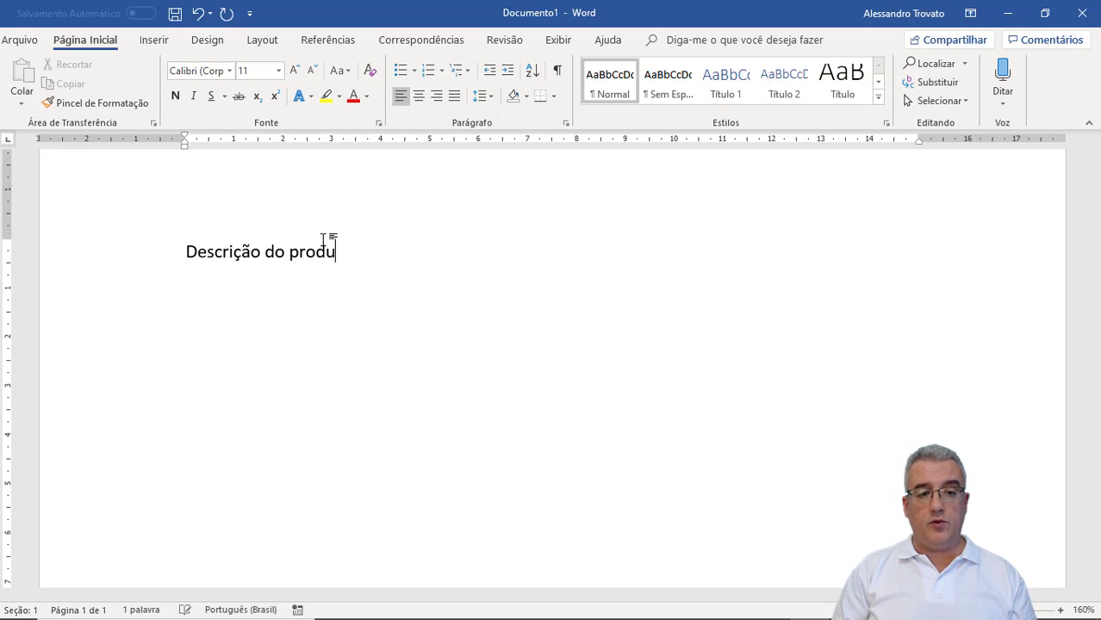
pyautogui.write('to            ')
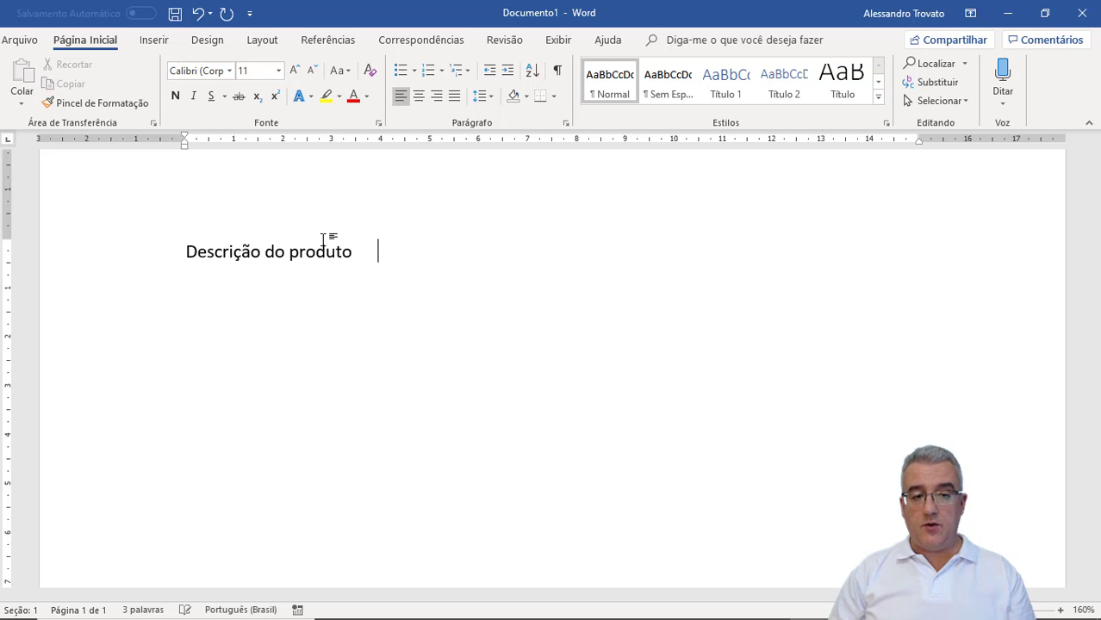
pyautogui.write('Preço')
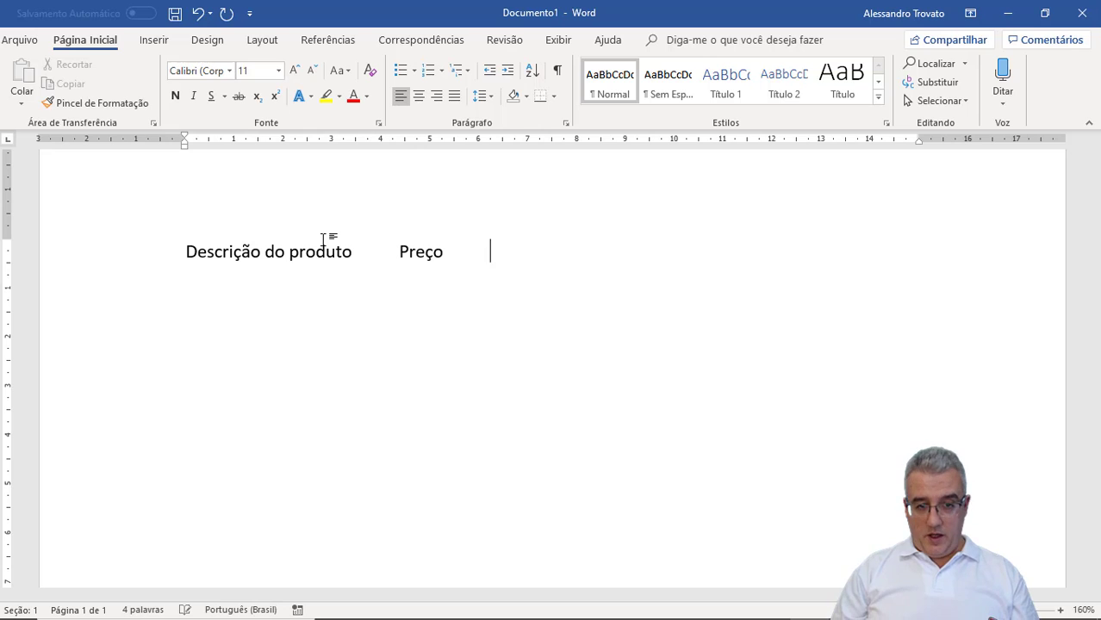
pyautogui.write('              Qt')
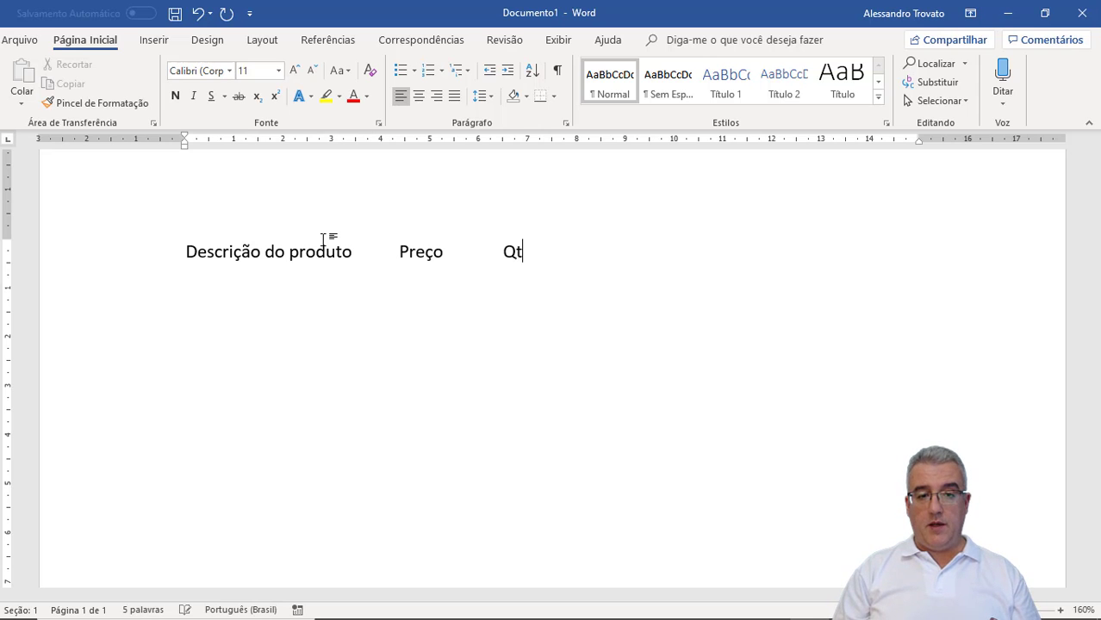
pyautogui.write('. Mia')
pyautogui.press('BackSpace')
pyautogui.press('BackSpace')
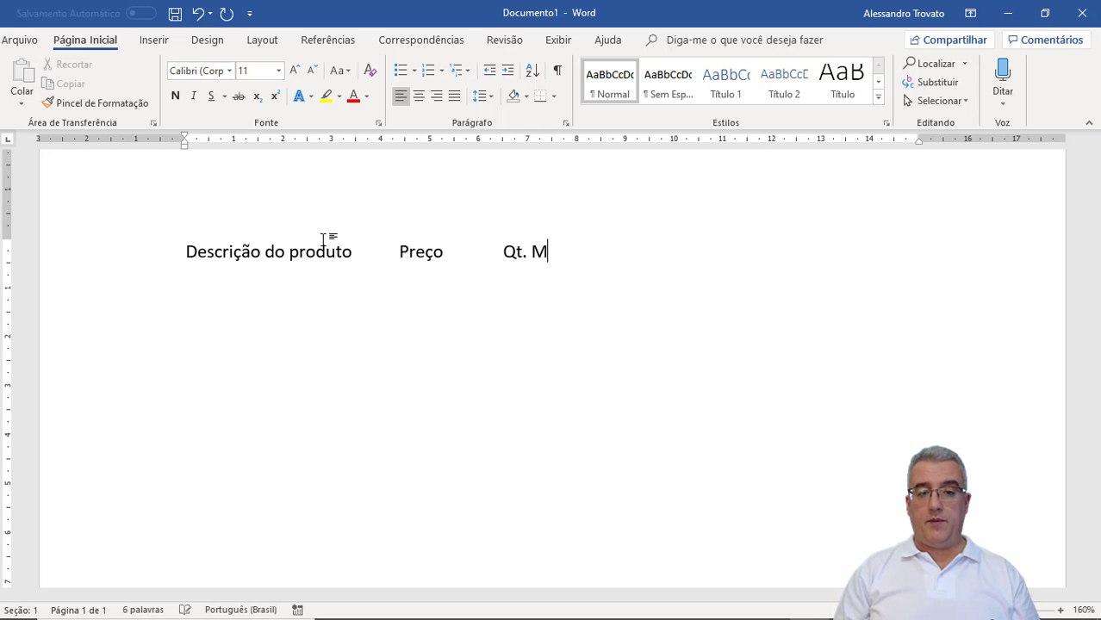
pyautogui.write('ín. ')
pyautogui.write('      Q')
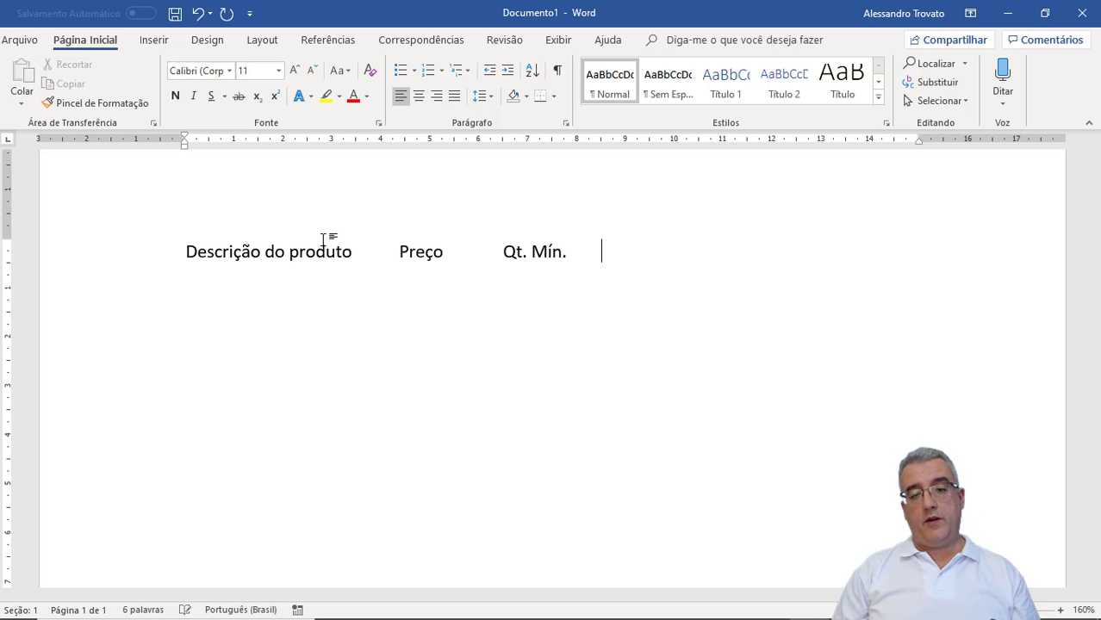
pyautogui.write('td')
pyautogui.press('BackSpace')
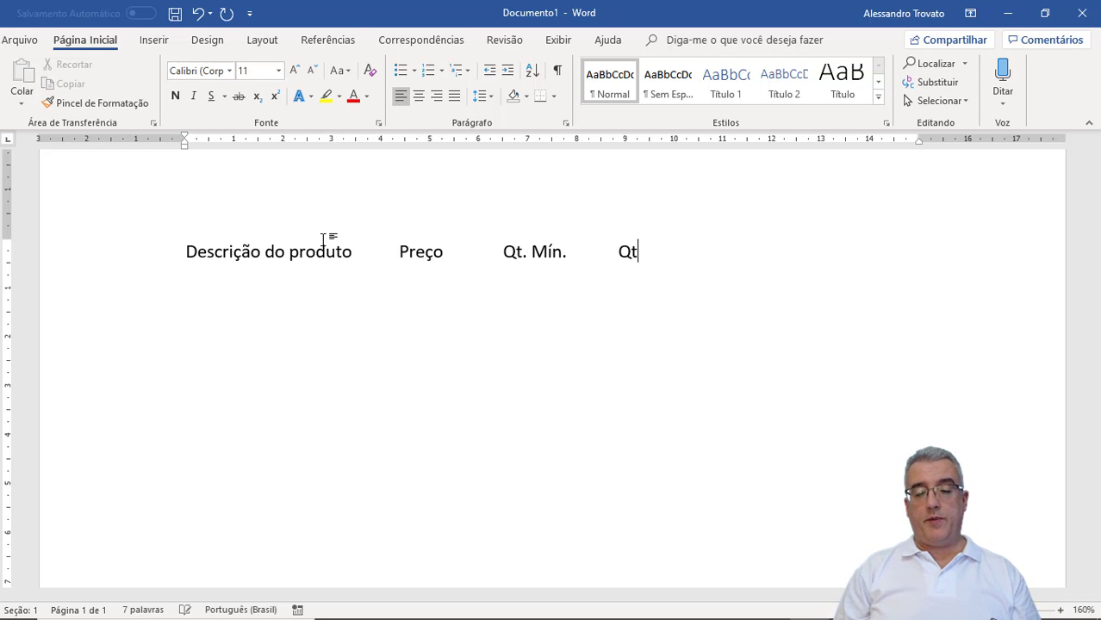
pyautogui.write('.Comprada')
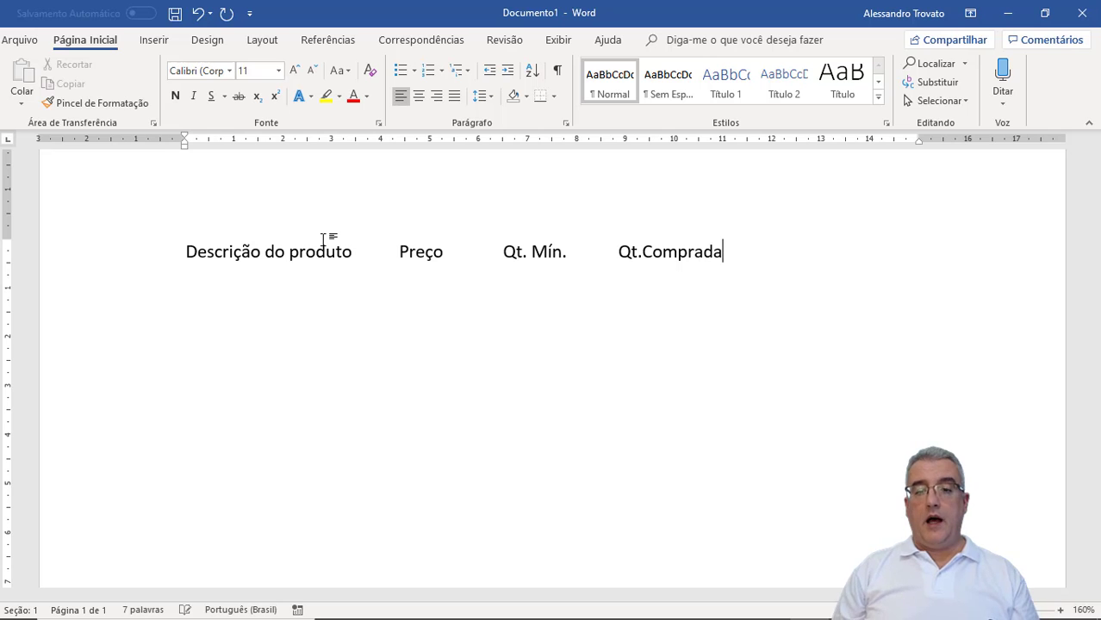
pyautogui.press('Return')
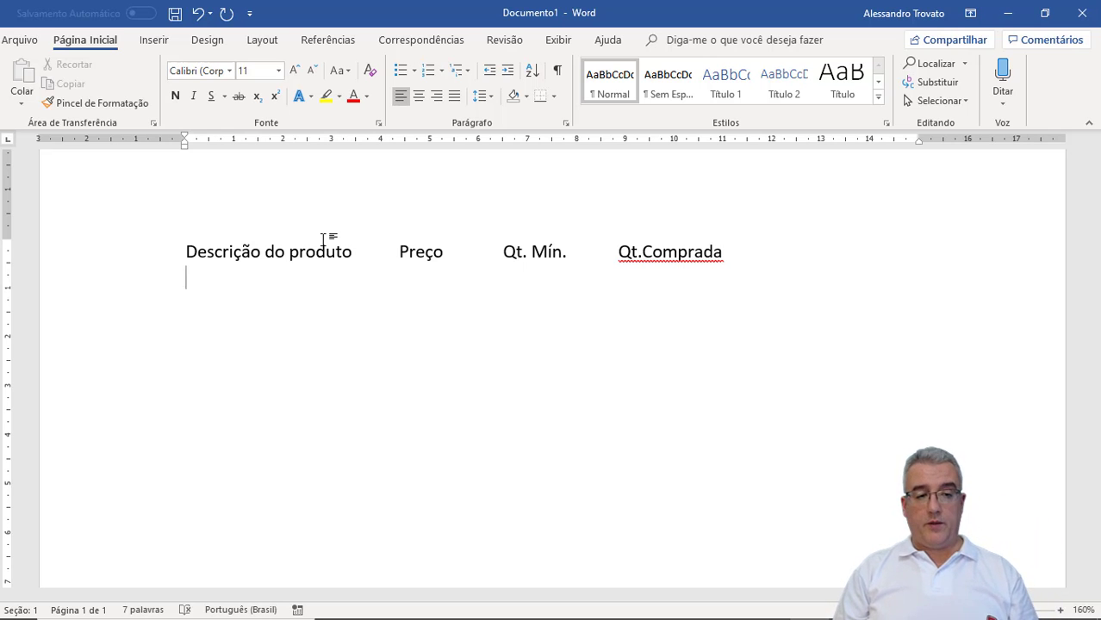
# Add space-aligned rows for Curso de VBA (R$ 149,90, 2, 2) and Curso de Word (R$ 149,90).
pyautogui.write('Curso de VBA    ')
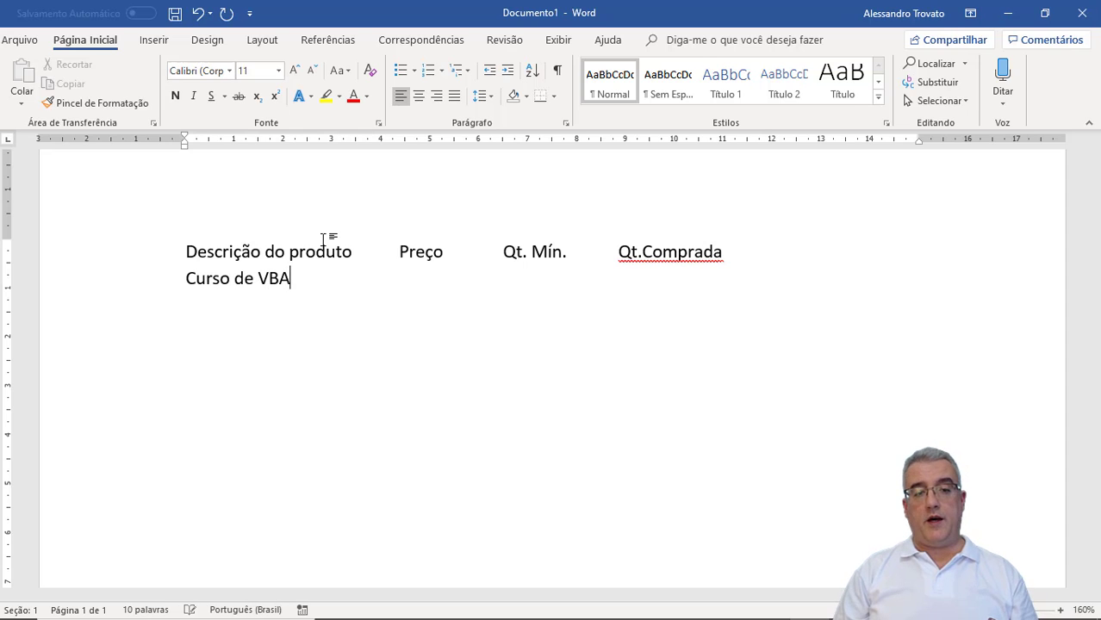
pyautogui.write('                    R$')
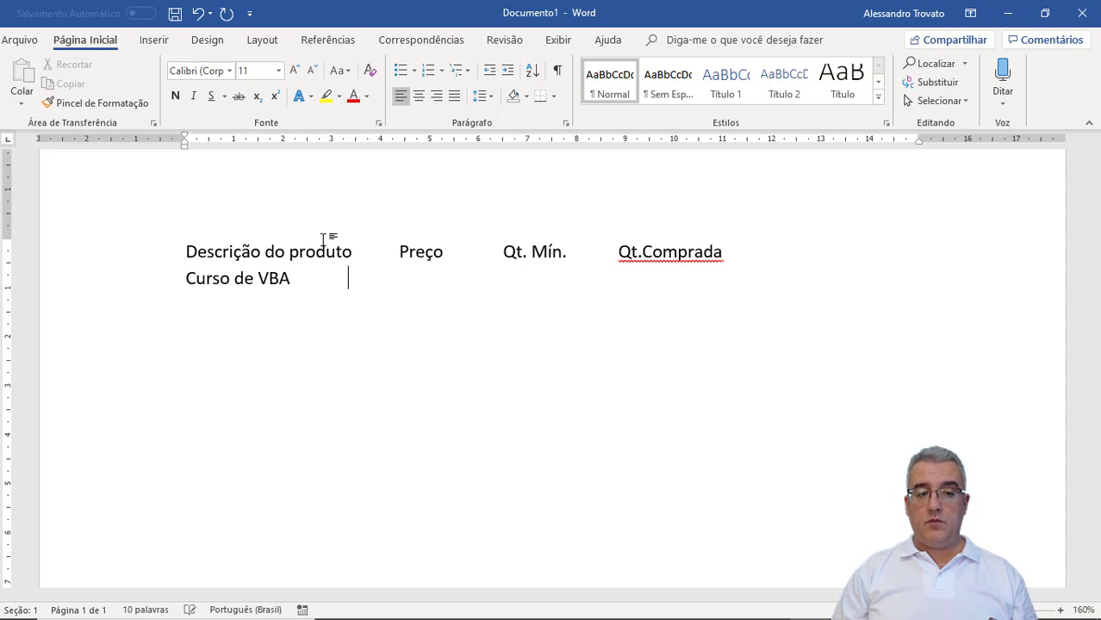
pyautogui.write(' 149,90')
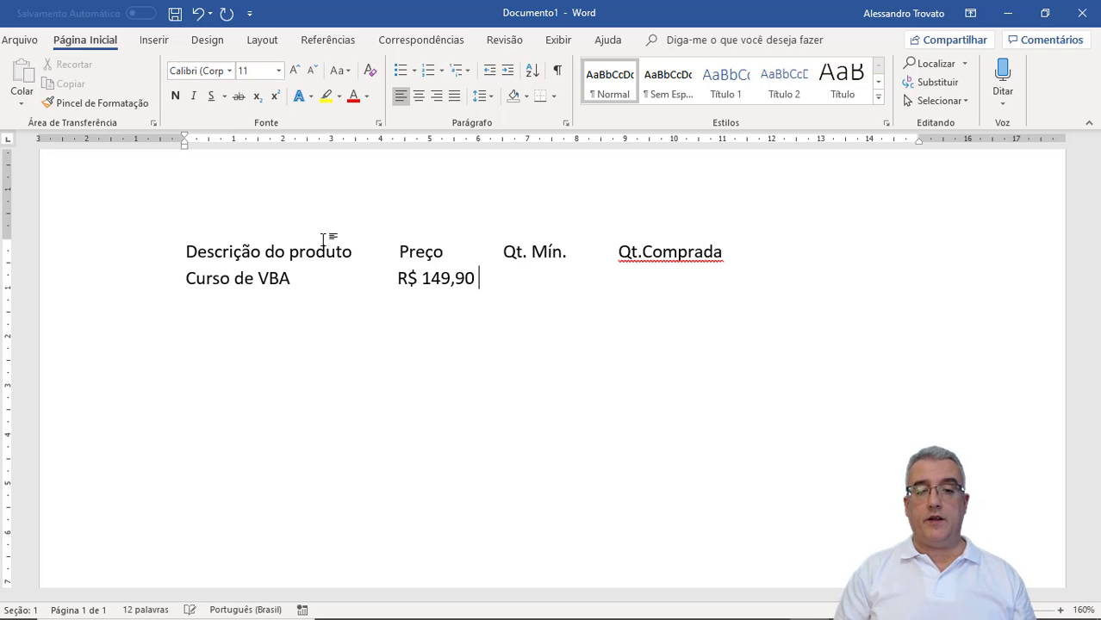
pyautogui.write('           2 ')
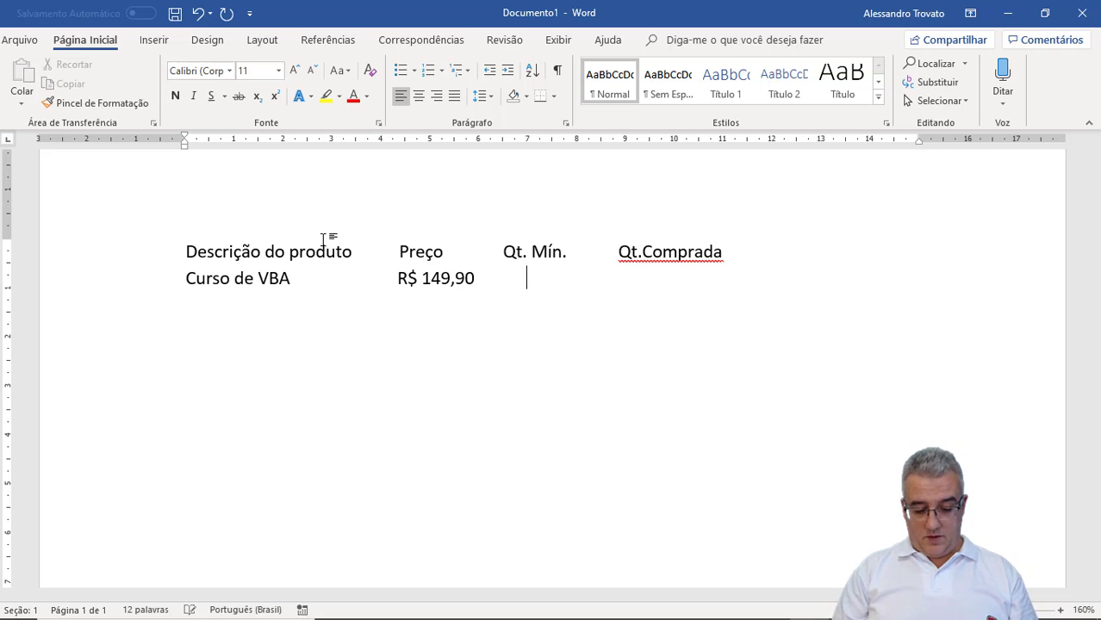
pyautogui.write('                          2')
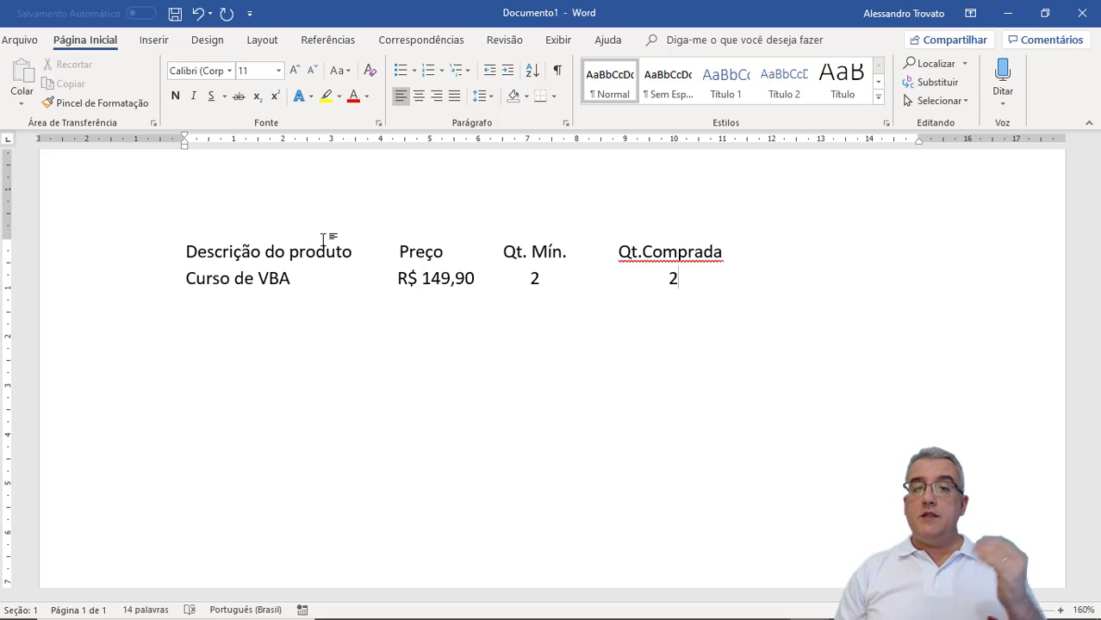
pyautogui.press('Return')
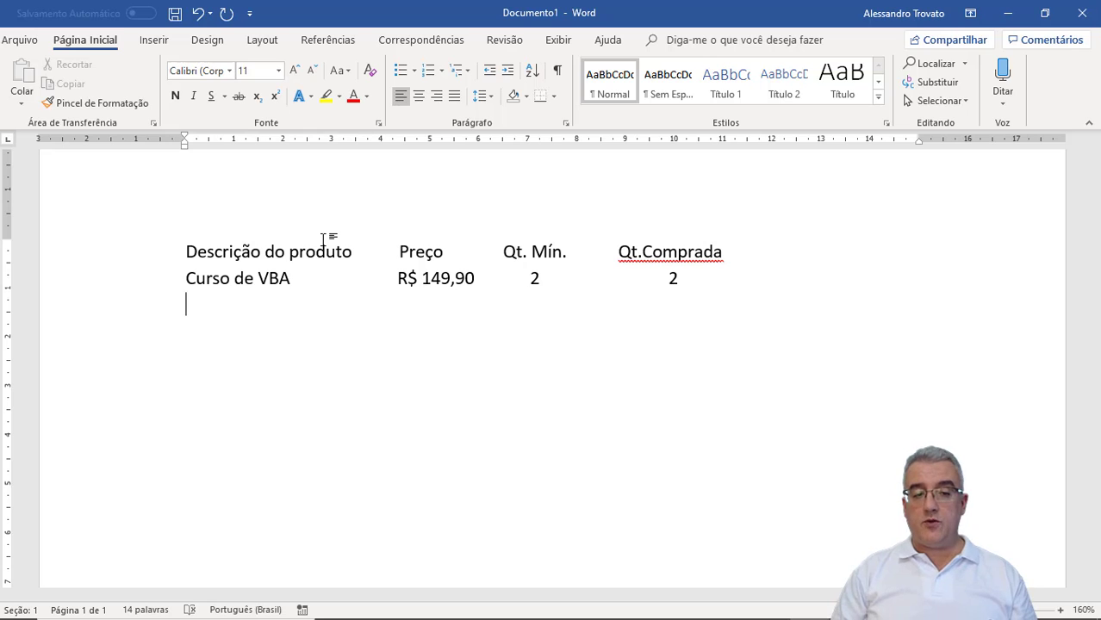
pyautogui.write('Curso de M')
pyautogui.press('BackSpace')
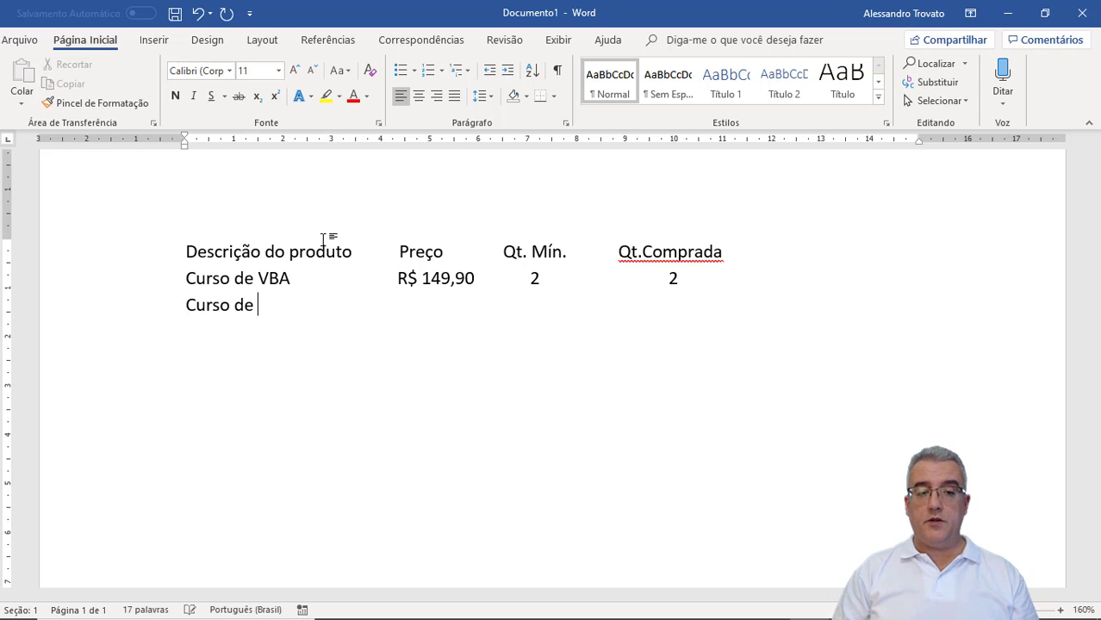
pyautogui.write('Wopr')
pyautogui.press('BackSpace')
pyautogui.press('BackSpace')
pyautogui.write('rd        ')
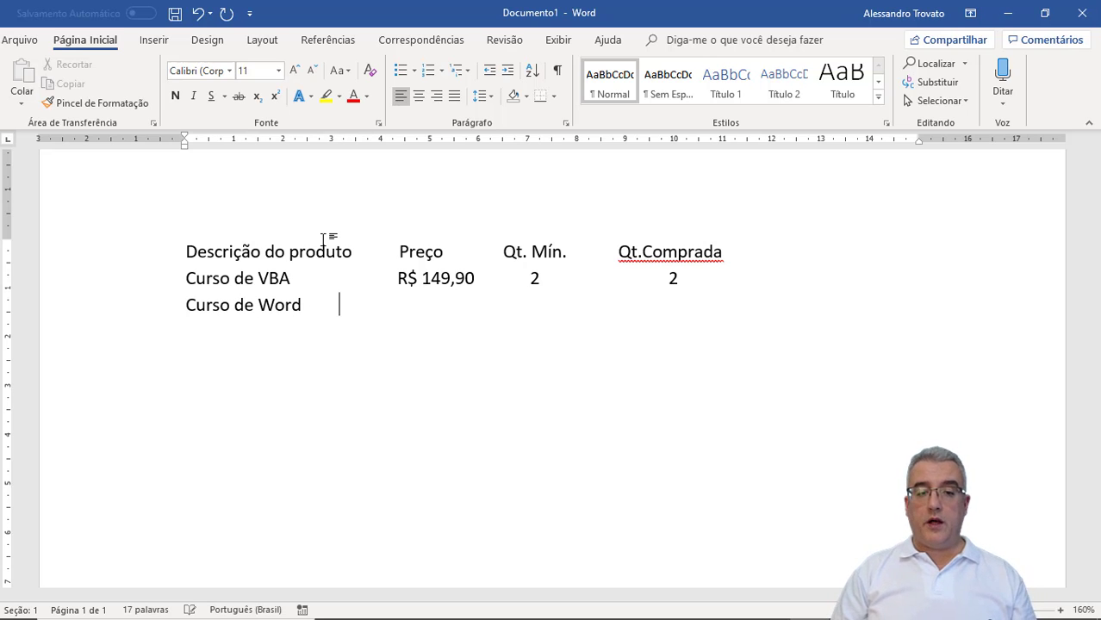
pyautogui.write('             R')
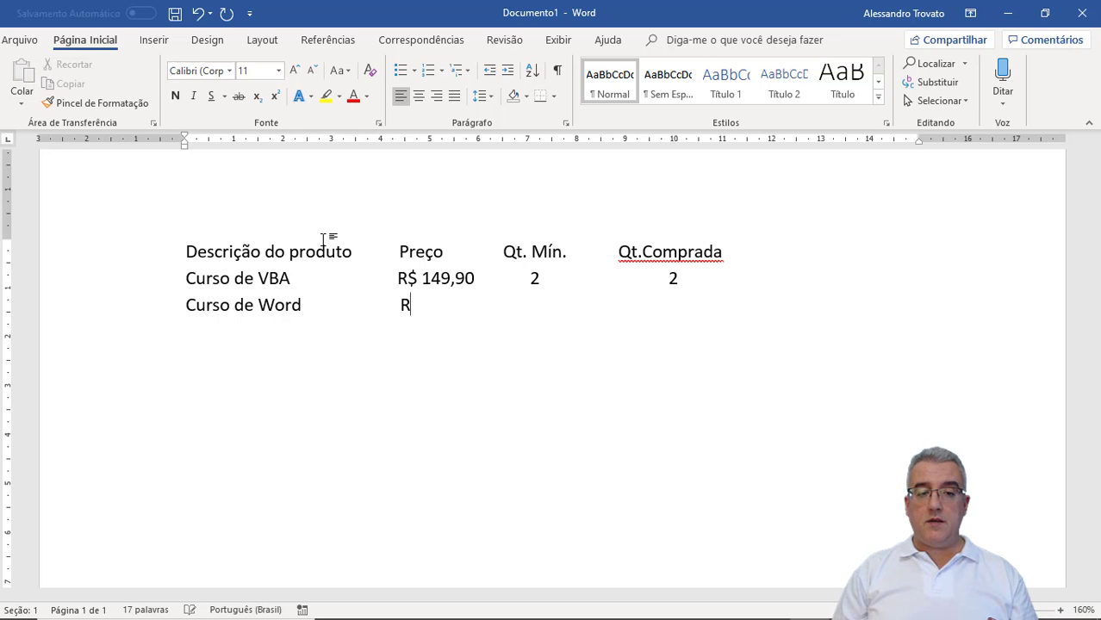
pyautogui.write('$ 14')
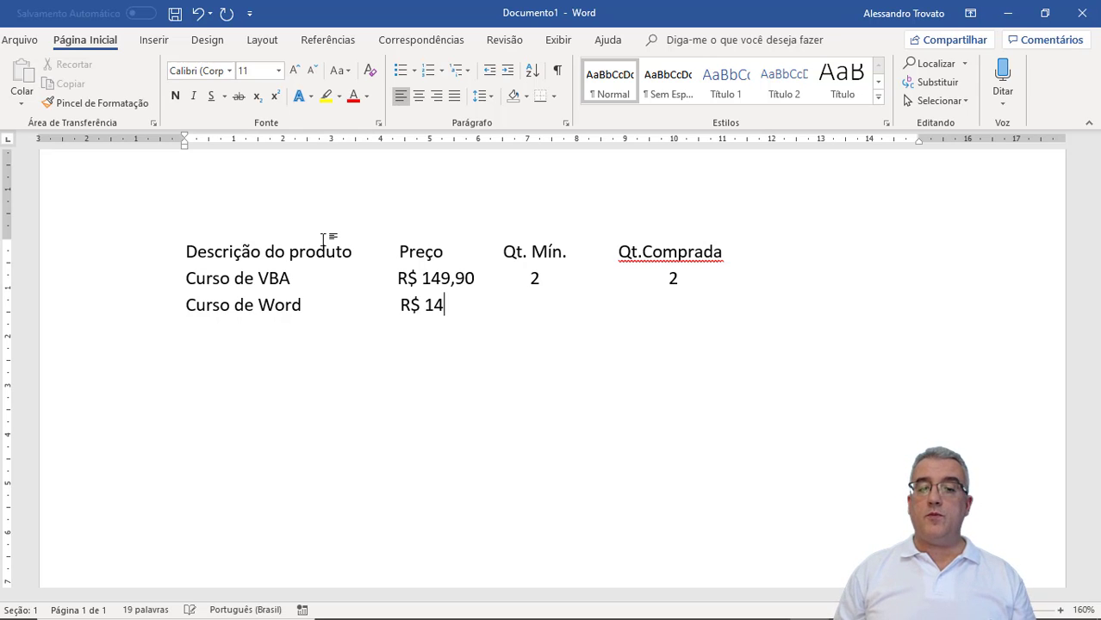
pyautogui.write('9,90')
# Select and delete the whole space-aligned list, leaving an empty page.
pyautogui.press('Left')
pyautogui.press('Left')
pyautogui.press('Left')
pyautogui.press('Left')
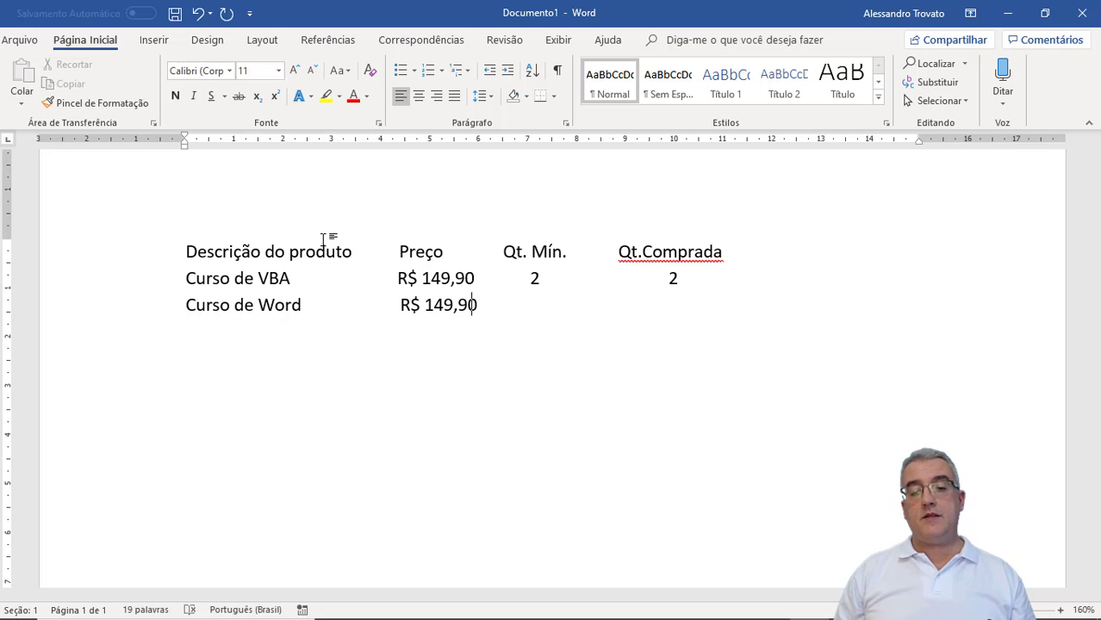
pyautogui.press('Left')
pyautogui.press('Left')
pyautogui.press('Left')
pyautogui.press('Up')
pyautogui.press('Up')
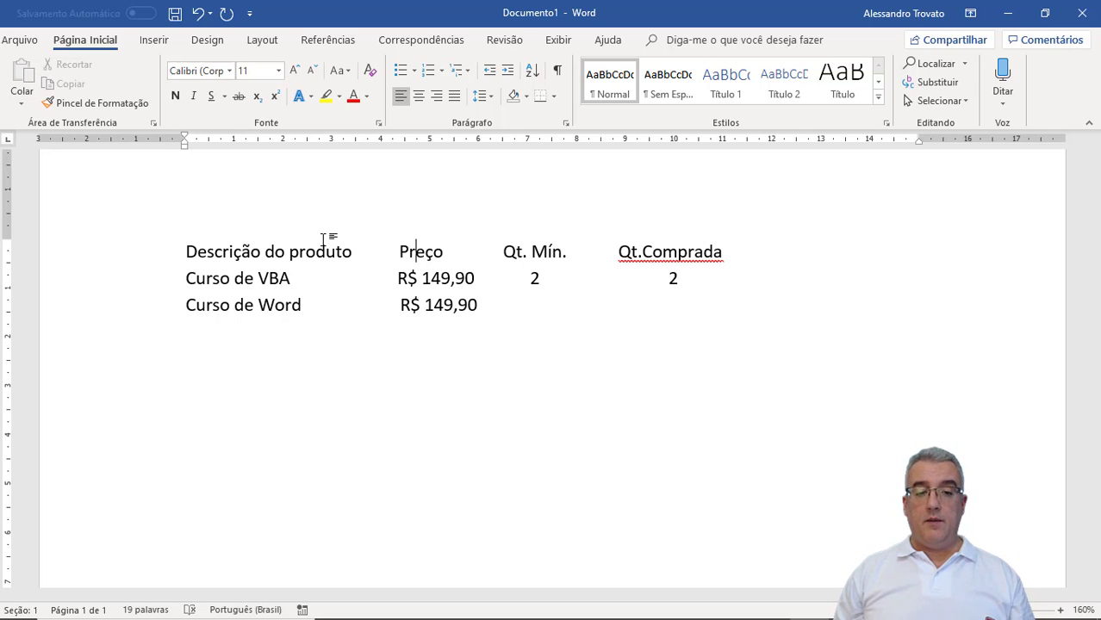
pyautogui.press('Left')
pyautogui.press('Left')
pyautogui.press('Left')
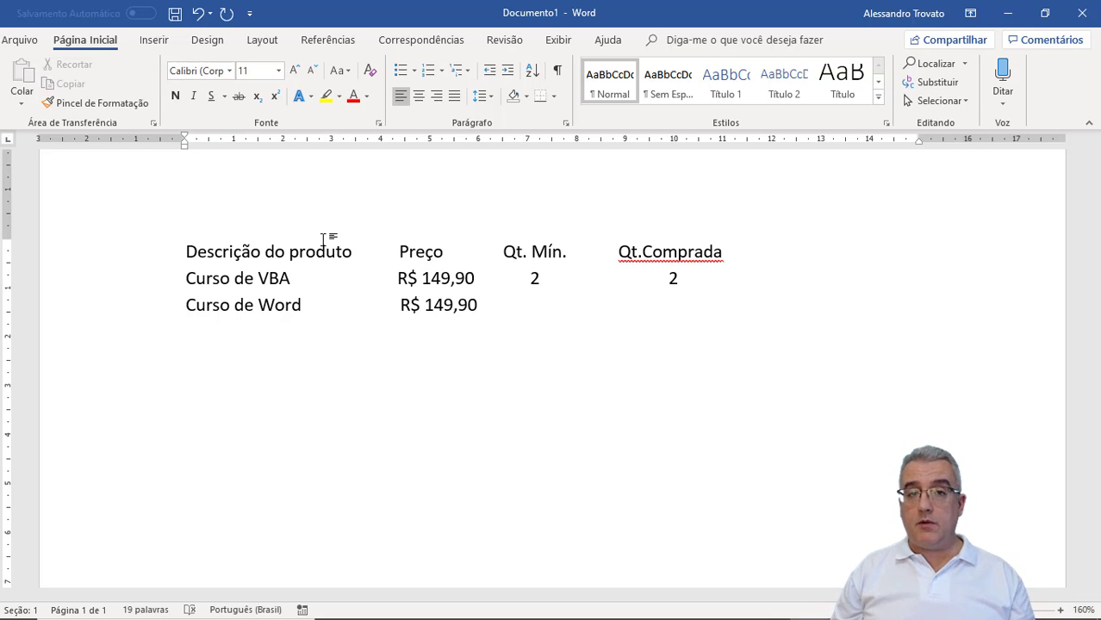
pyautogui.hotkey('ctrl', 'a')
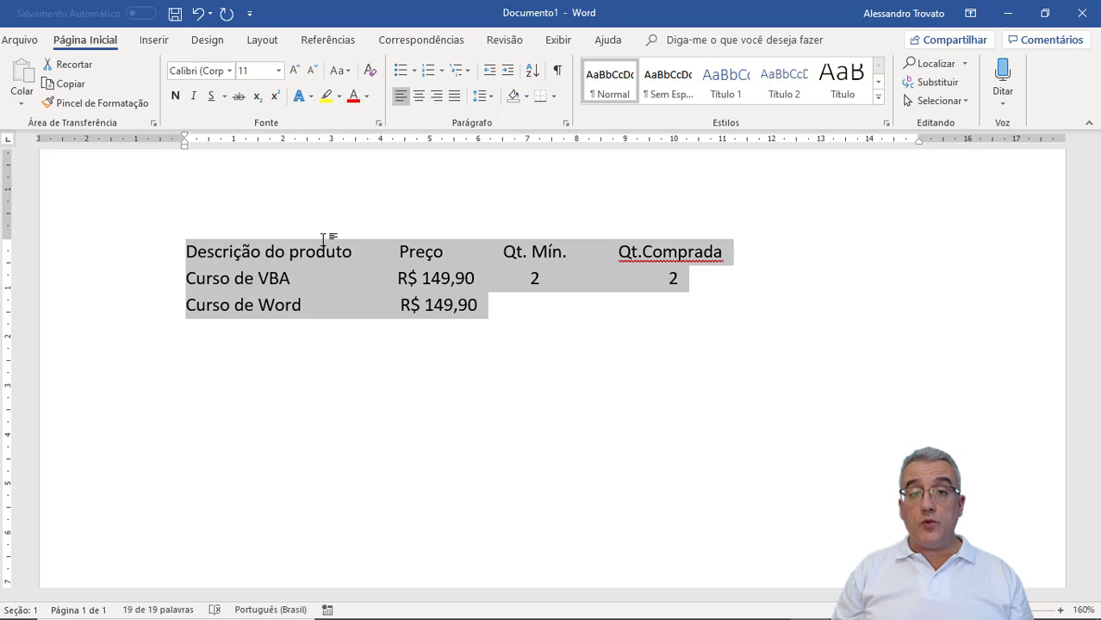
pyautogui.press('Delete')
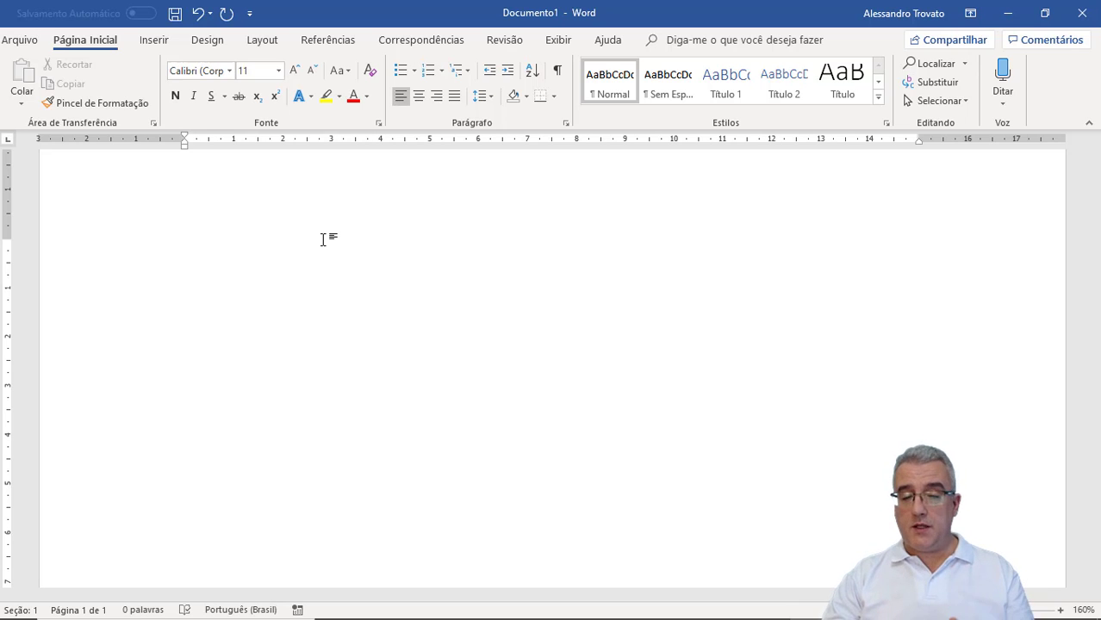
# Type the heading text 'Descrição do produto' on the empty page.
pyautogui.write('Descrição do ')
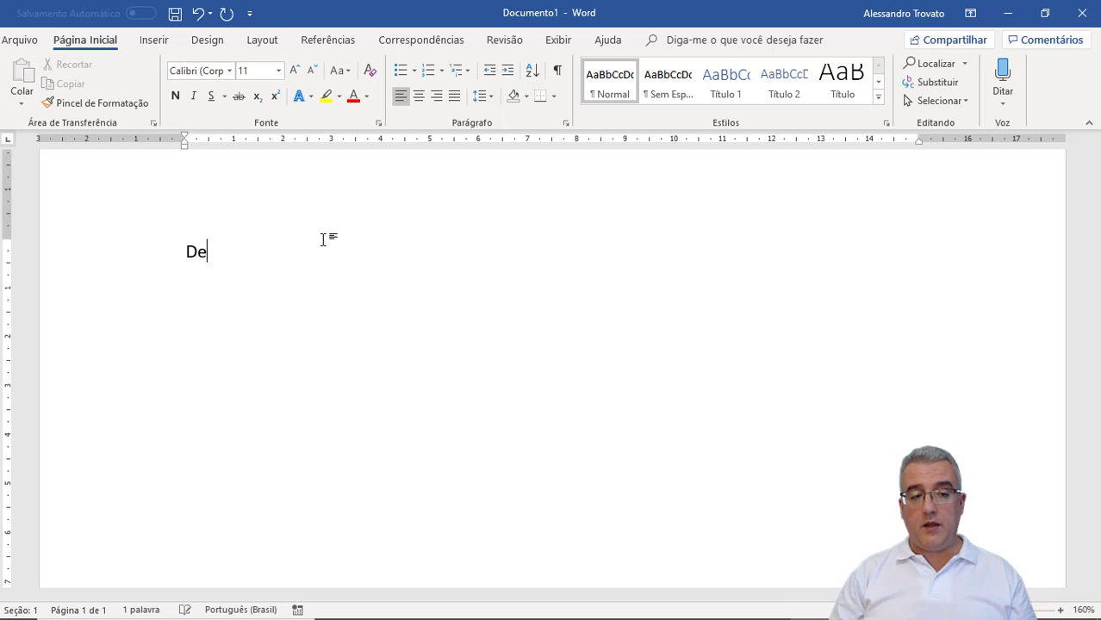
pyautogui.write('produto')
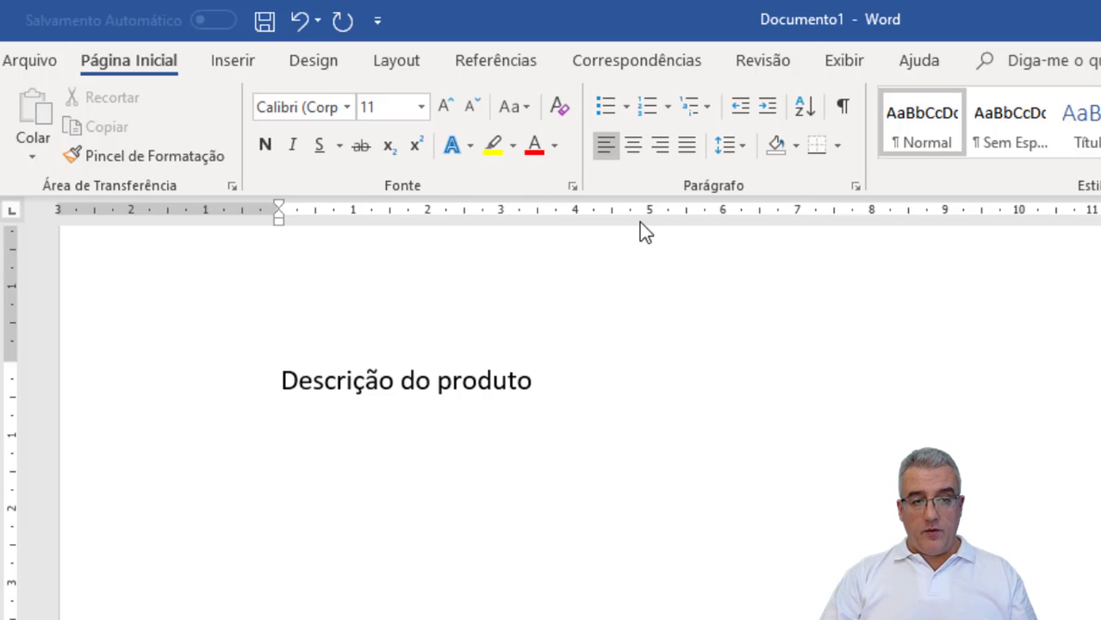
# Add a left tab stop at about 5.5 cm and show formatting marks.
pyautogui.click(686, 212)
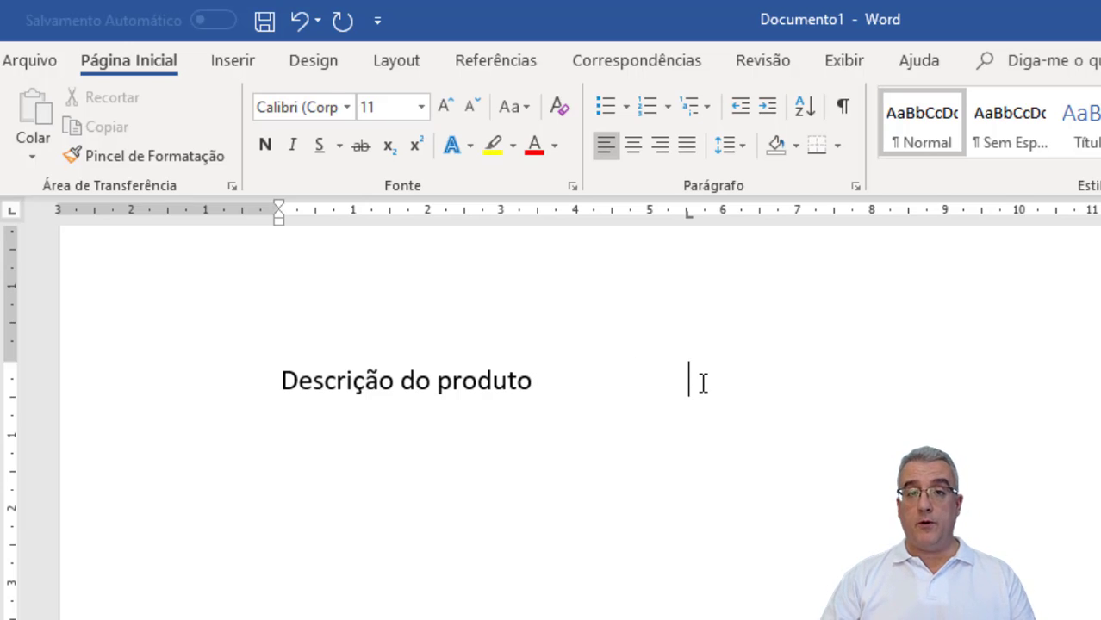
pyautogui.click(842, 120)
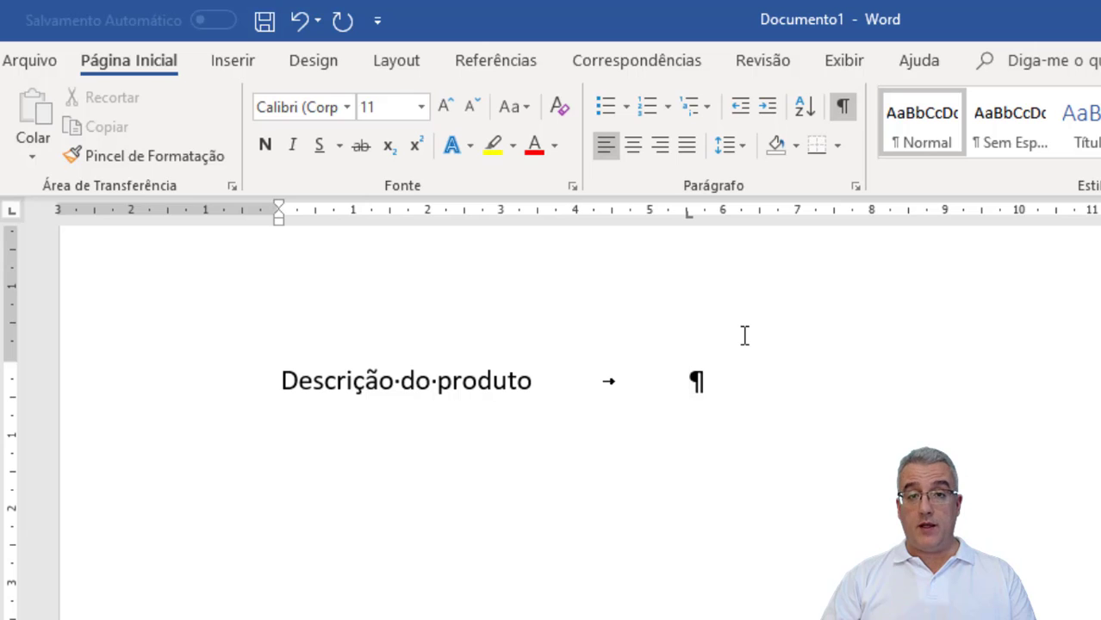
# Add empty lines and a tabbed line below the heading, removing its inherited tab stop.
pyautogui.press('Return')
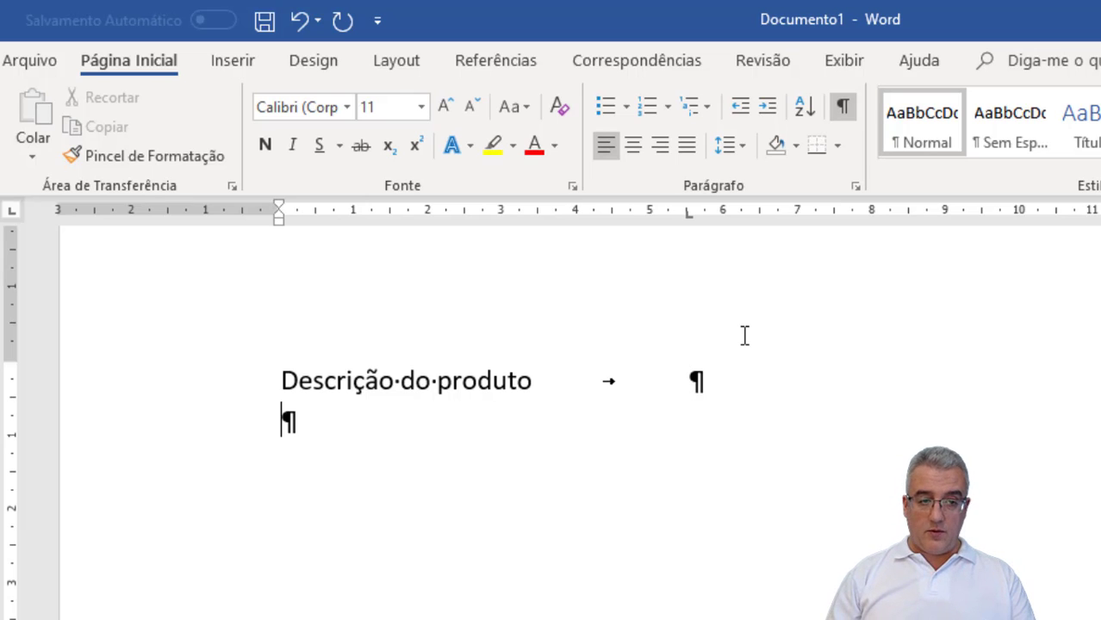
pyautogui.press('Return')
pyautogui.press('Return')
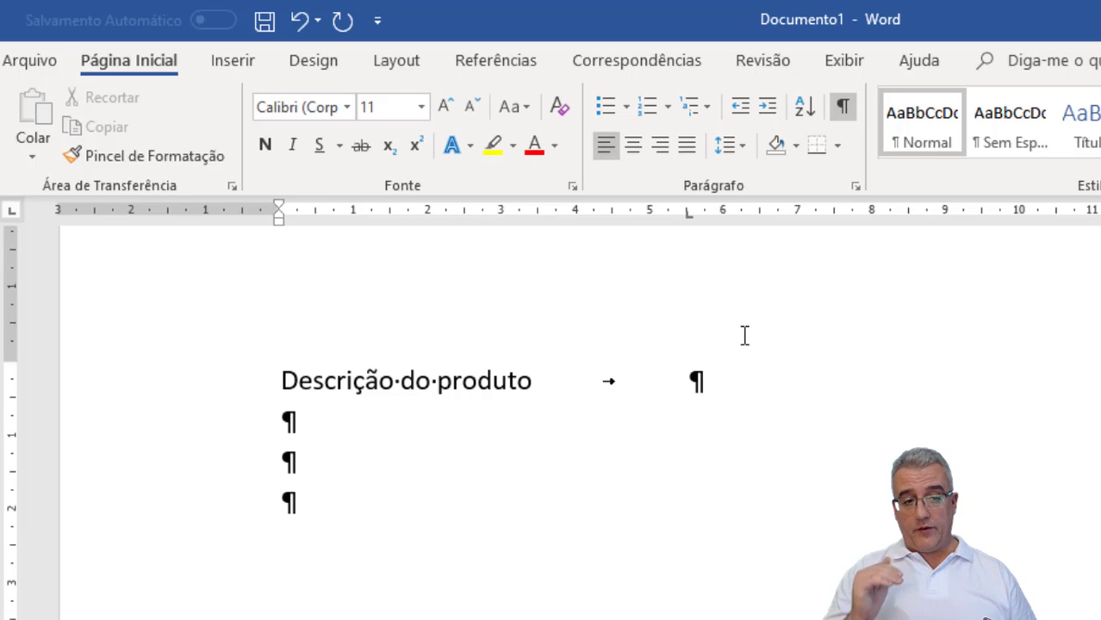
pyautogui.press('Tab')
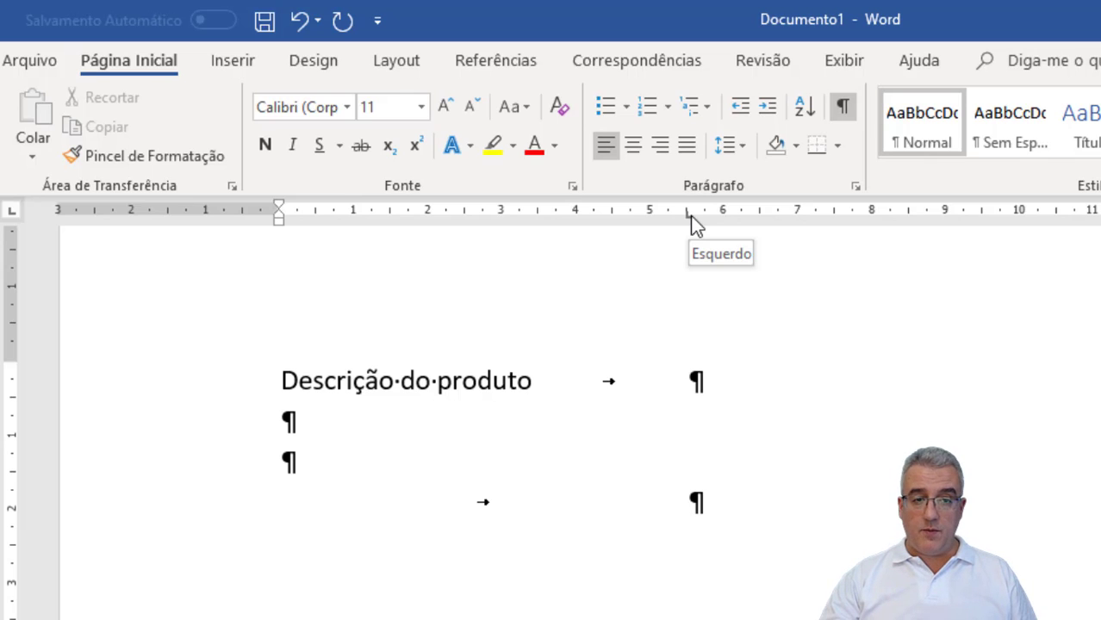
pyautogui.moveTo(690, 215); pyautogui.dragTo(697, 262)
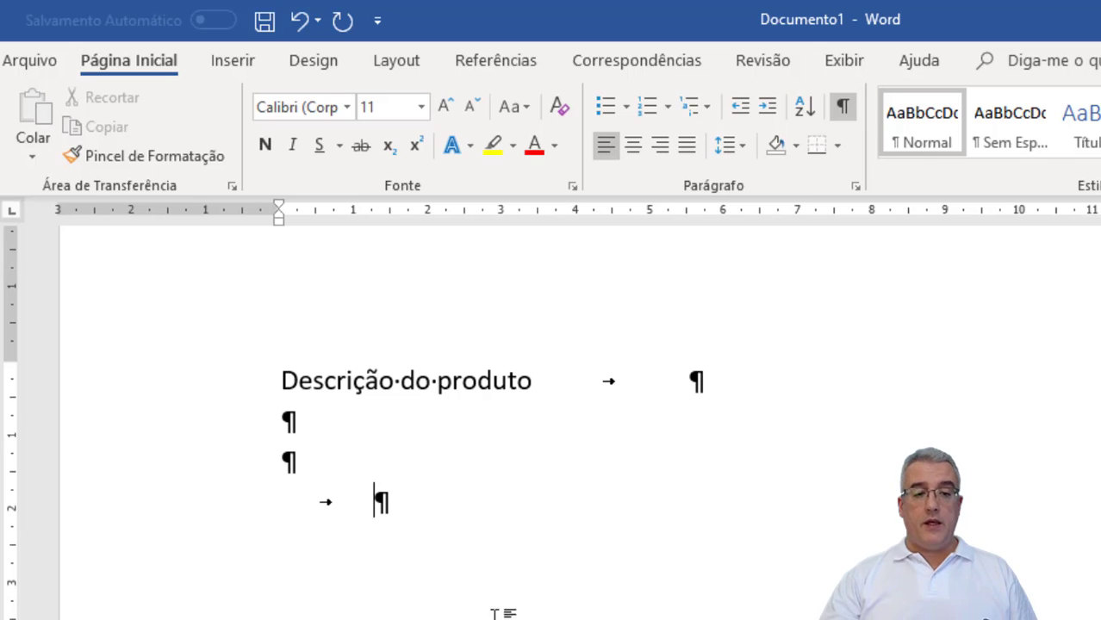
pyautogui.click(303, 500)
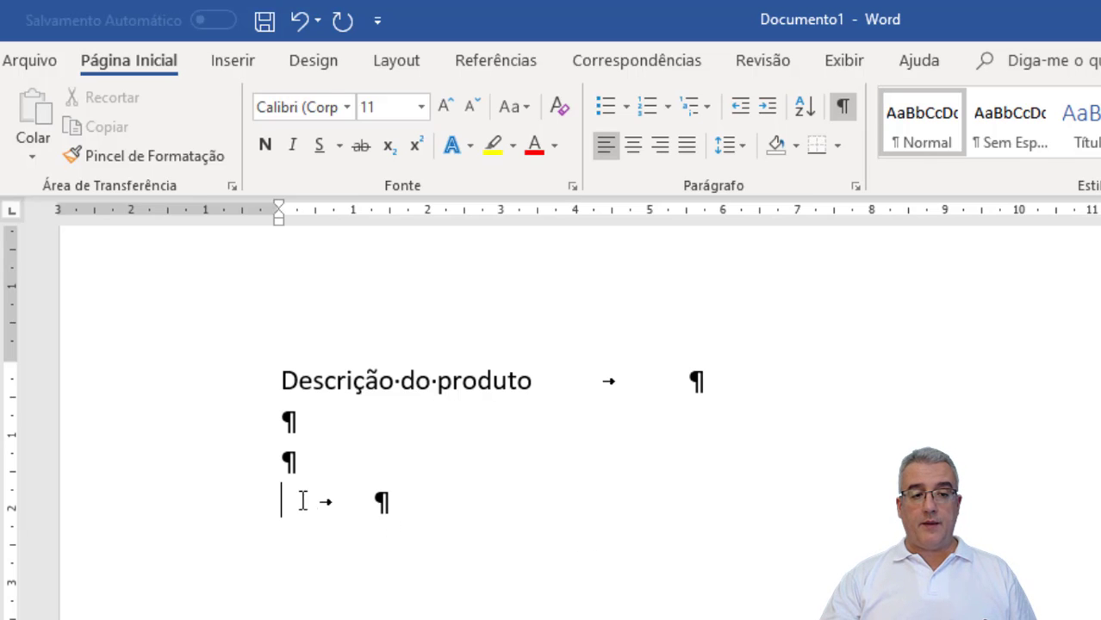
pyautogui.moveTo(303, 500); pyautogui.dragTo(351, 499)
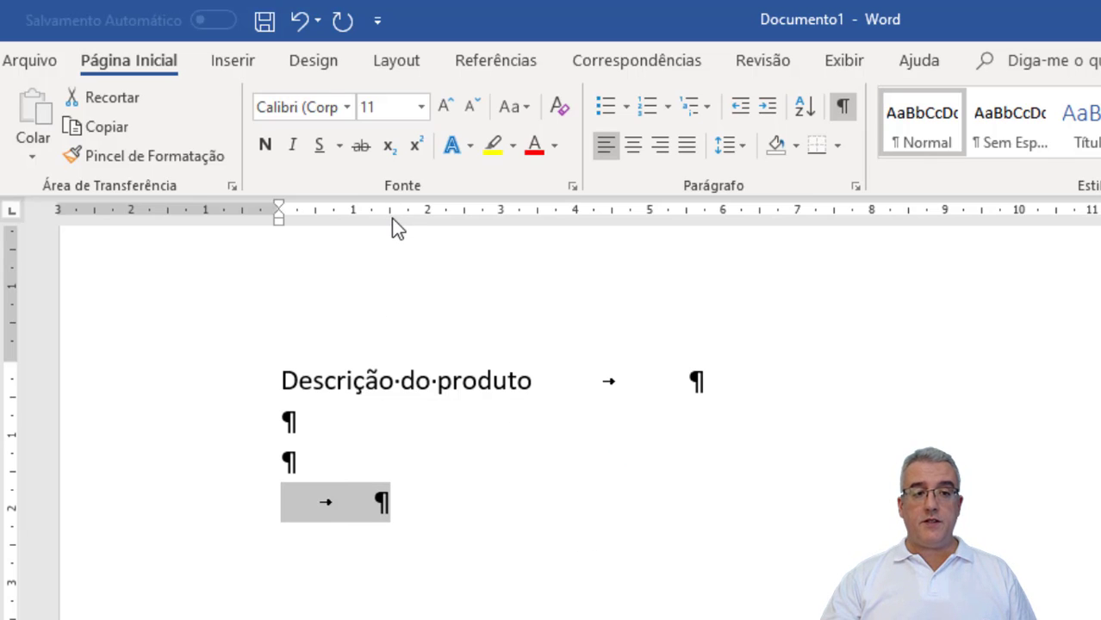
pyautogui.click(356, 503)
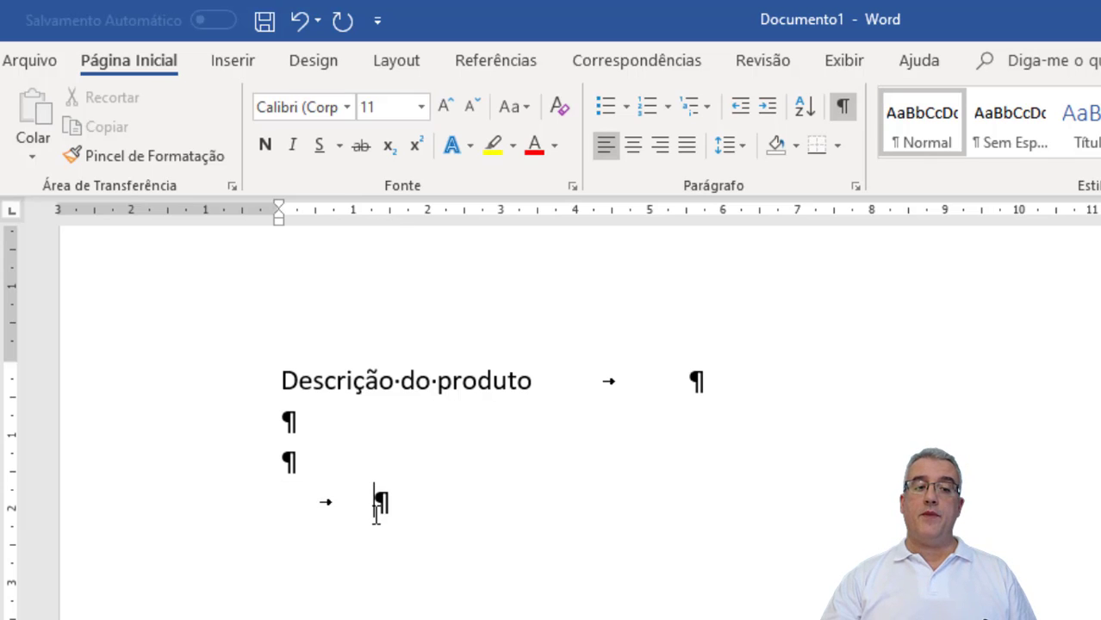
# Add tab stops at 2 and 1.5 cm on the last line, then drag both off.
pyautogui.click(428, 212)
pyautogui.click(393, 223)
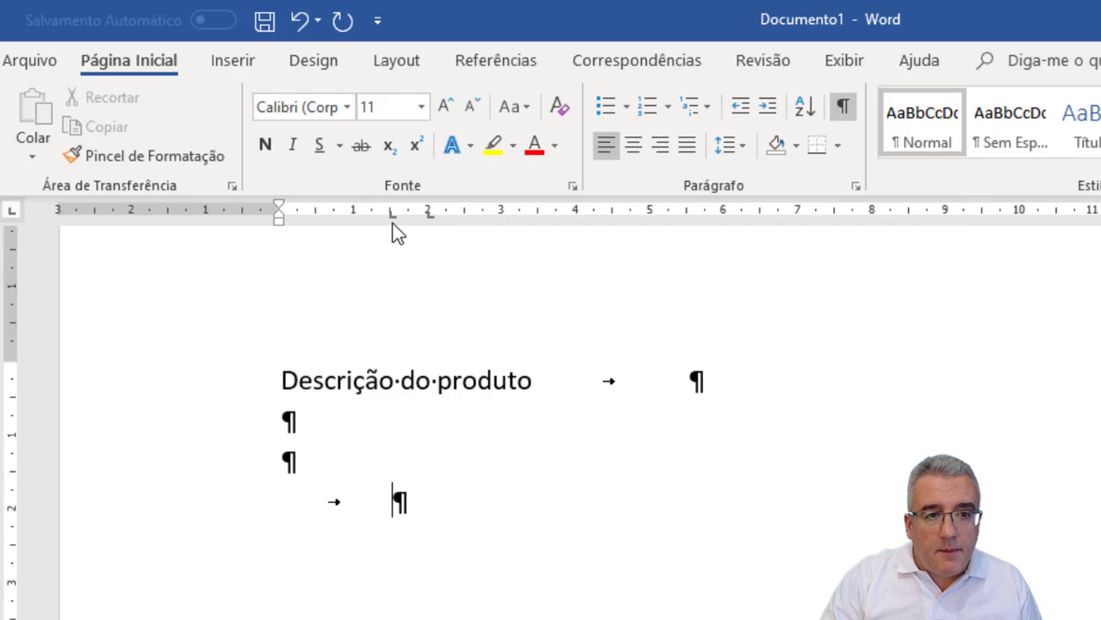
pyautogui.moveTo(393, 223); pyautogui.dragTo(374, 258)
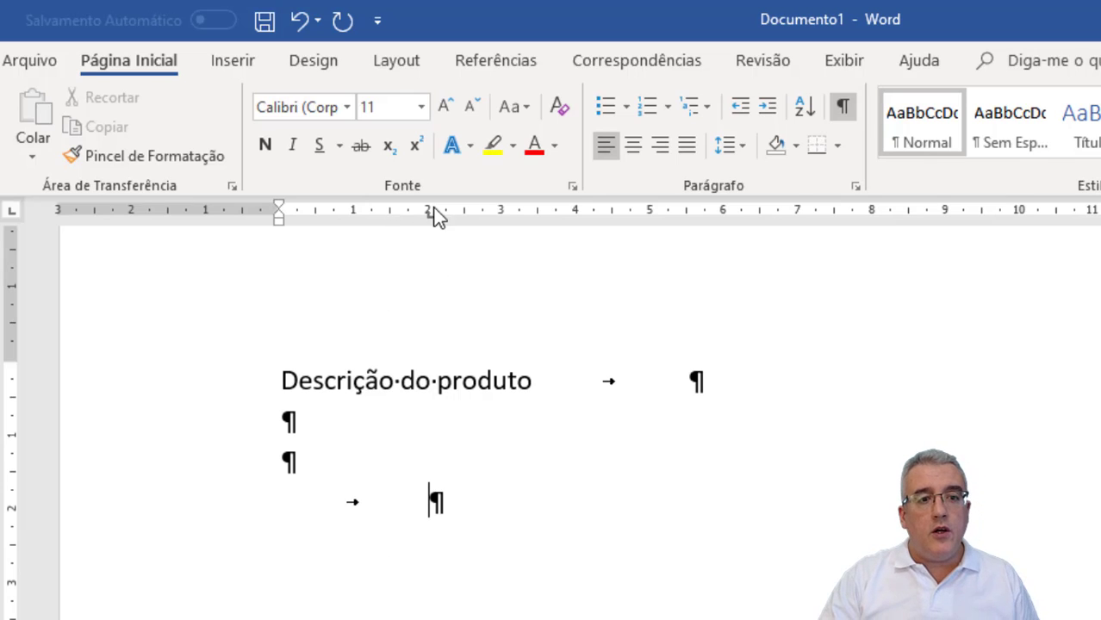
pyautogui.moveTo(432, 217); pyautogui.dragTo(401, 240)
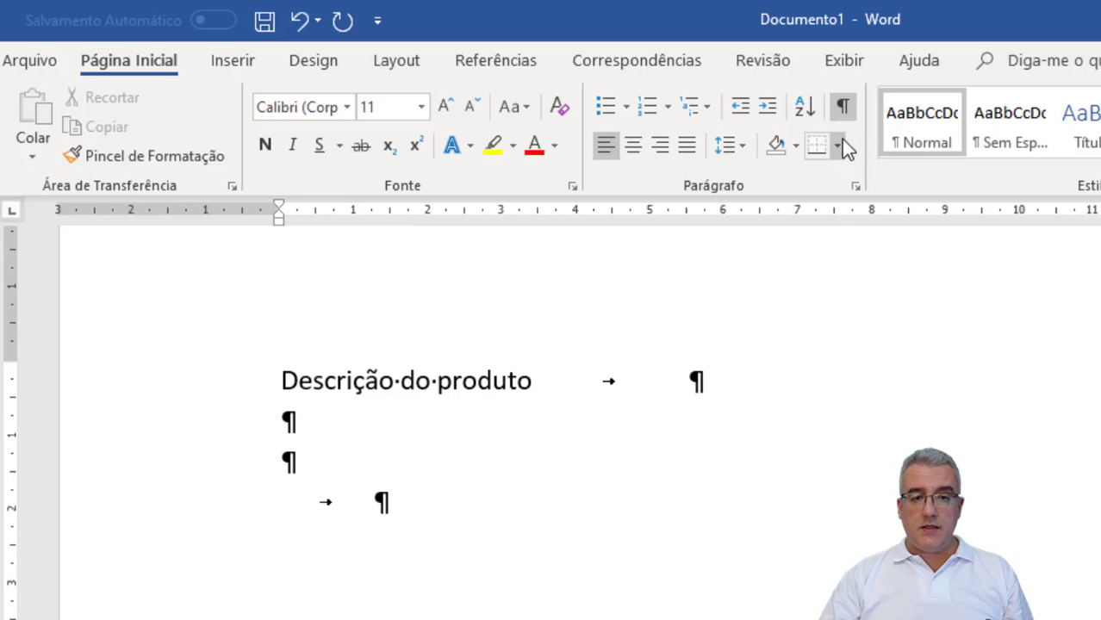
# Hide formatting marks, delete the empty lines, and add 'Preço Un.' to the heading line.
pyautogui.click(843, 108)
pyautogui.click(614, 381)
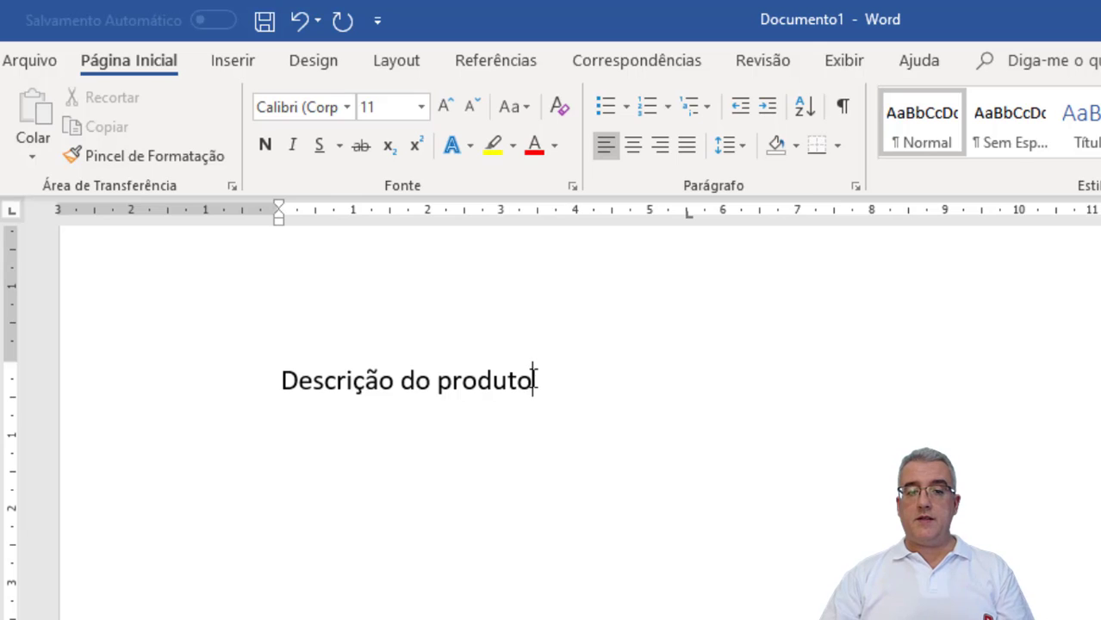
pyautogui.moveTo(467, 504); pyautogui.dragTo(283, 416)
pyautogui.press('Delete')
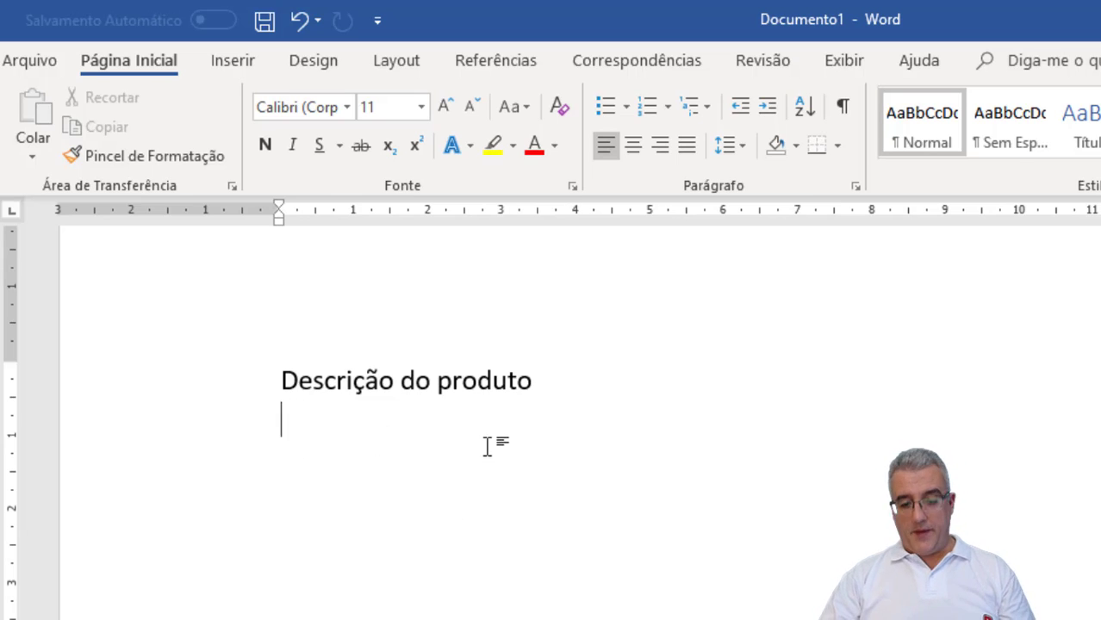
pyautogui.press('BackSpace')
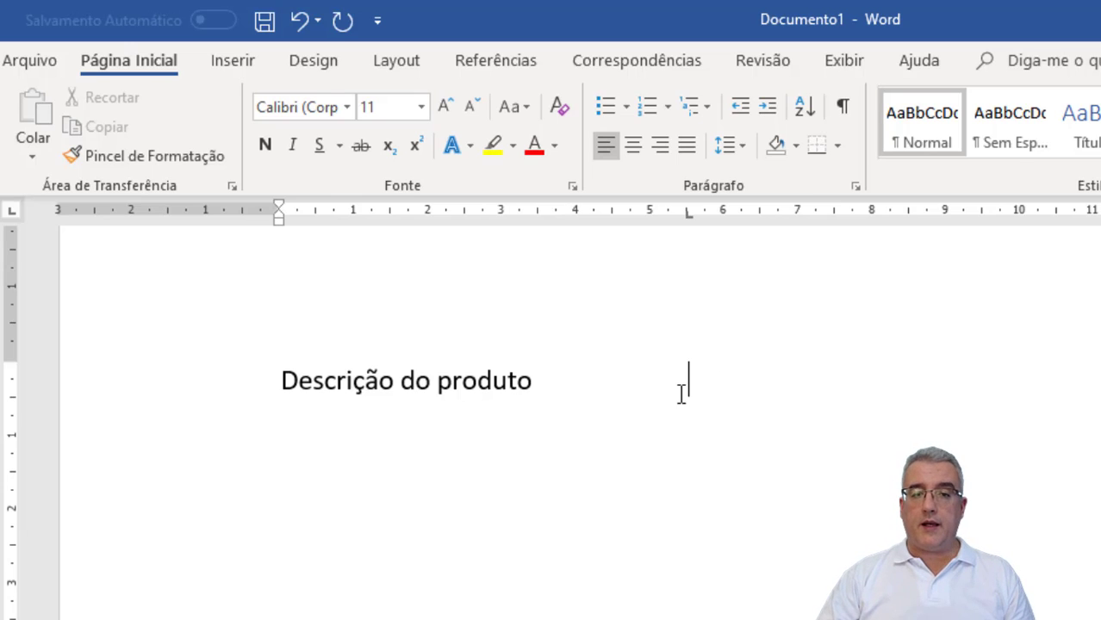
pyautogui.write('Preço')
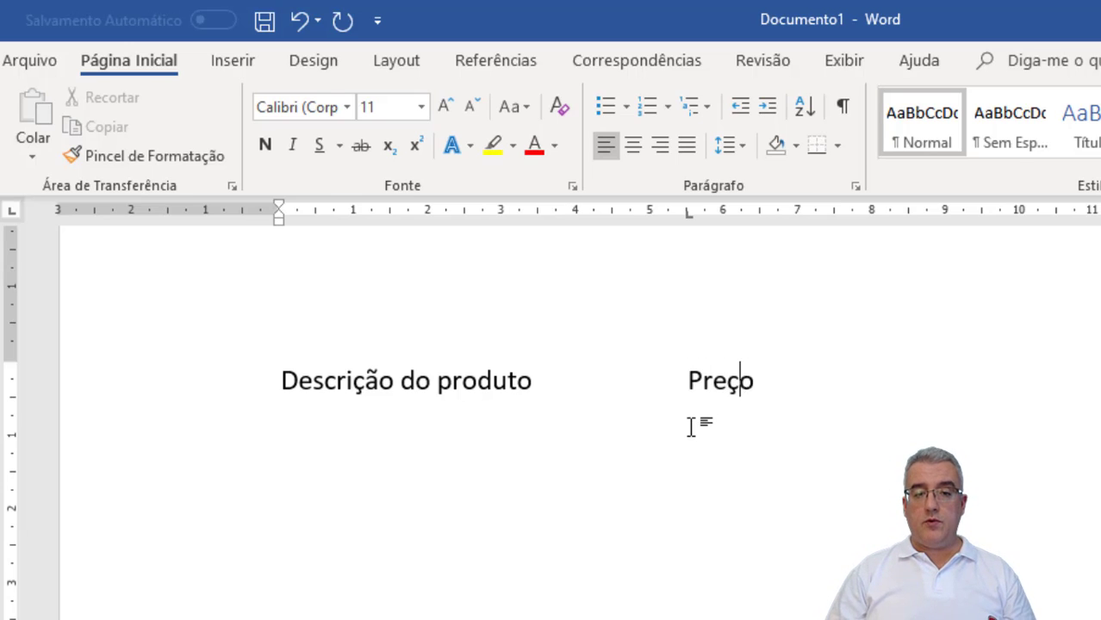
pyautogui.write(' Um.')
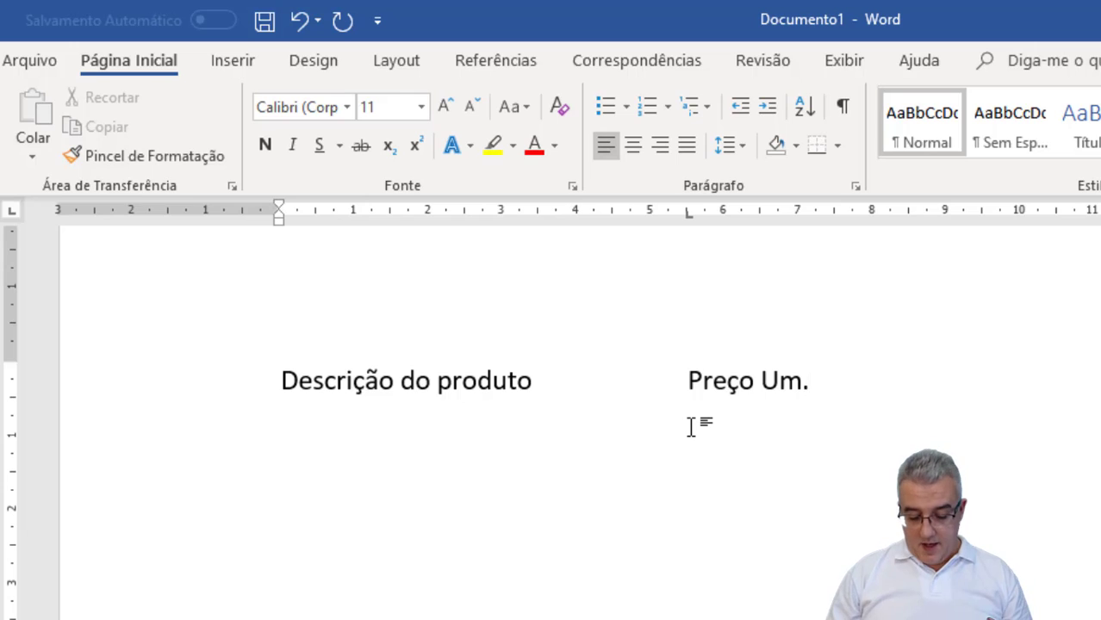
pyautogui.hotkey('ctrl', 'z')
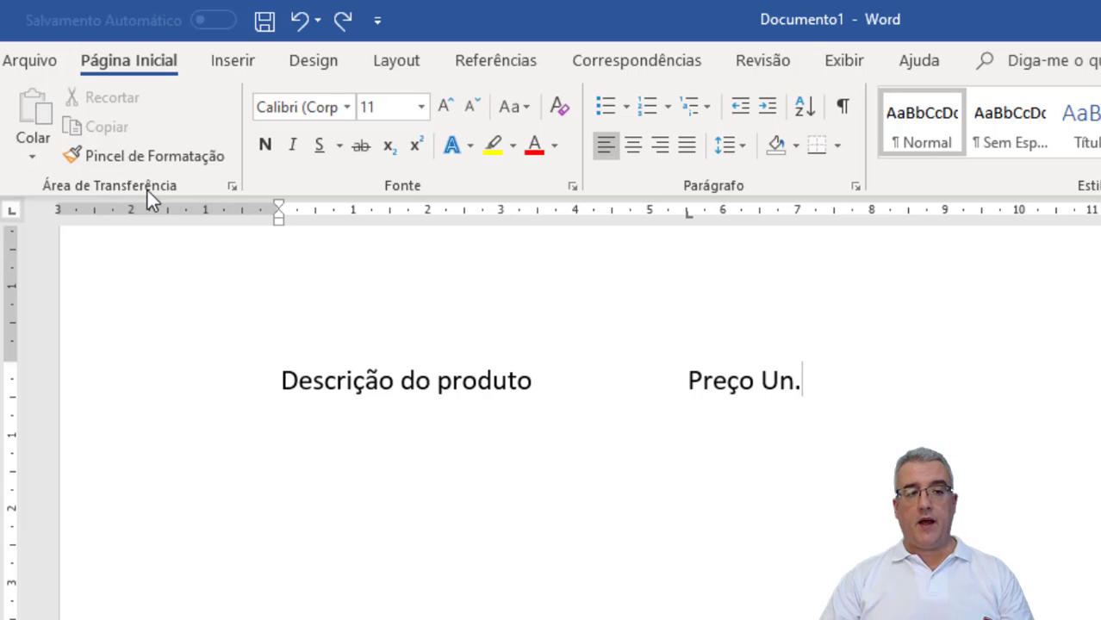
# Add a right tab stop at 10 cm and type 'Quantidade' aligned to it.
pyautogui.click(13, 211)
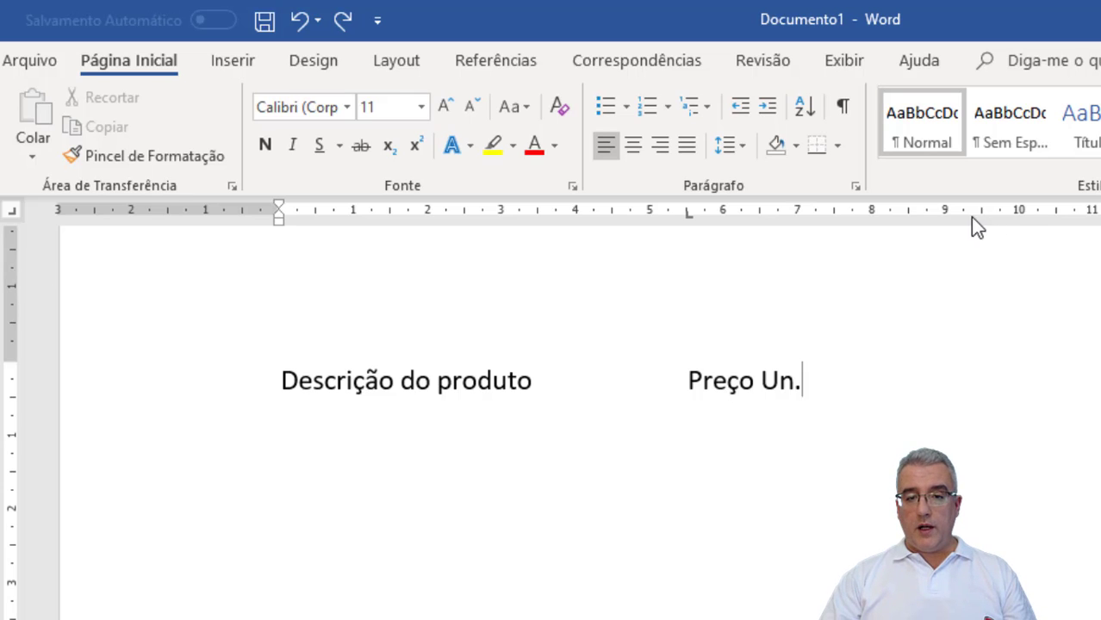
pyautogui.click(1015, 212)
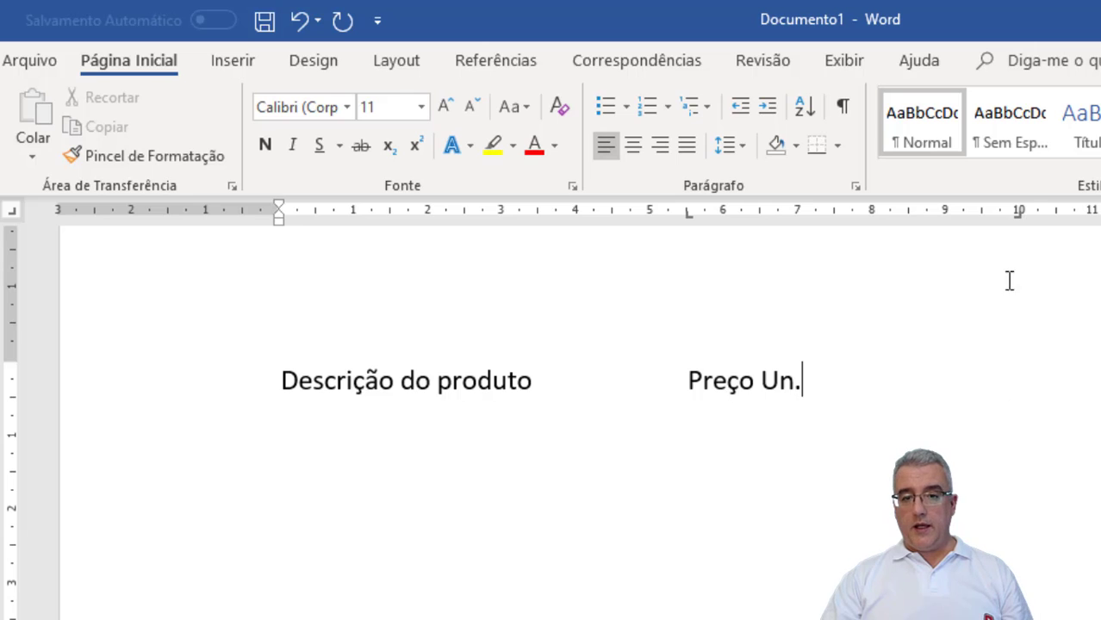
pyautogui.press('Tab')
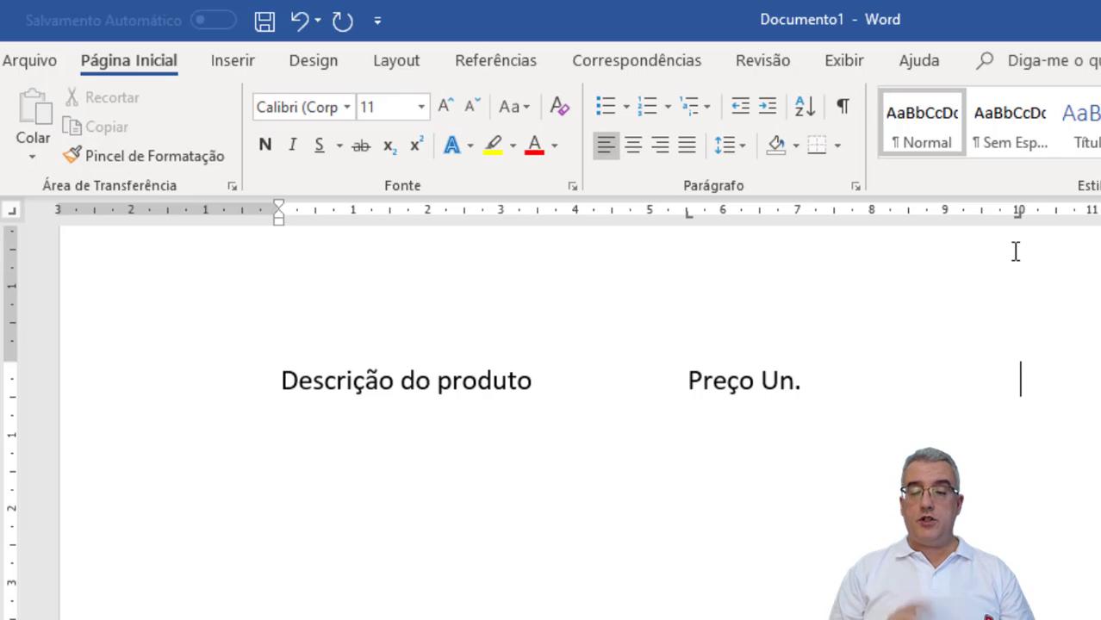
pyautogui.write('Quan')
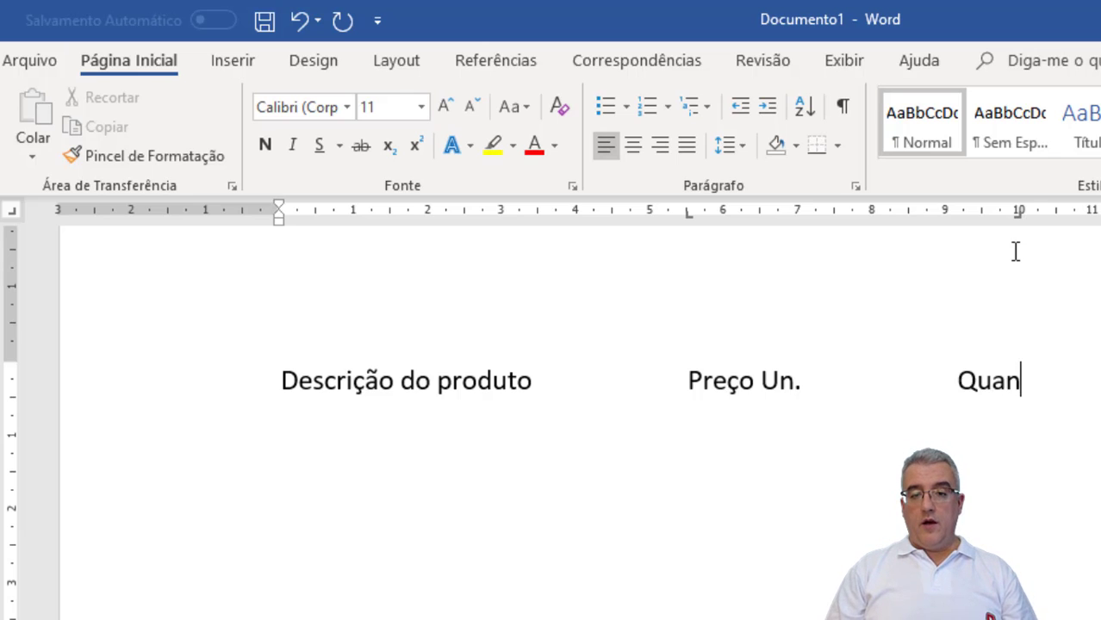
pyautogui.write('tidade')
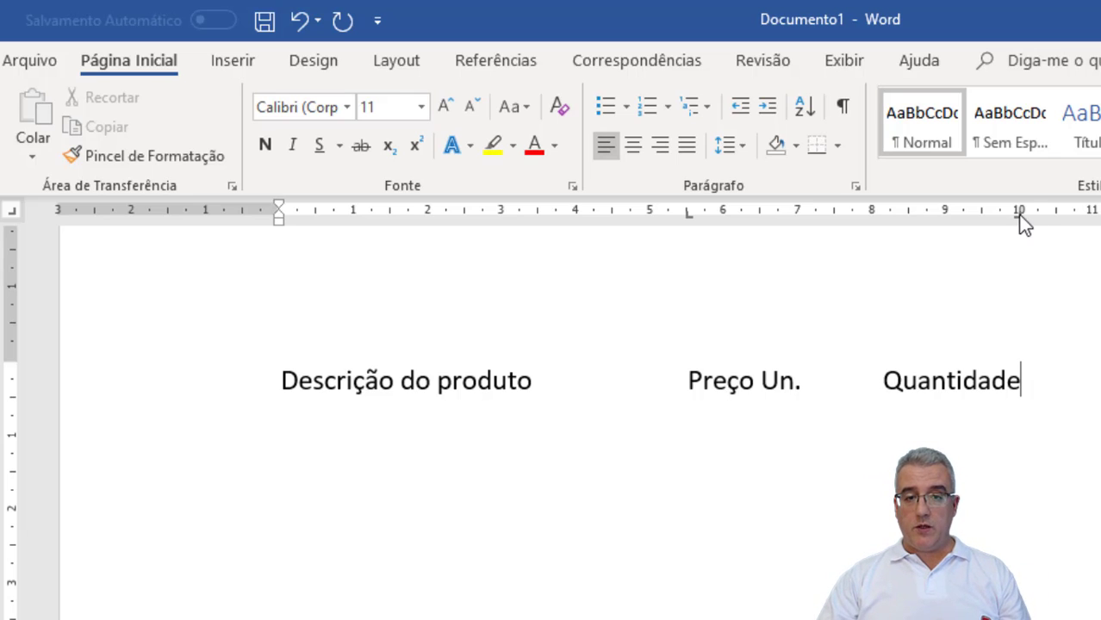
pyautogui.moveTo(1020, 215)
pyautogui.mouseDown()
pyautogui.moveTo(963, 218)
pyautogui.moveTo(1045, 223)
pyautogui.moveTo(986, 222)
pyautogui.moveTo(1014, 220)
pyautogui.mouseUp()
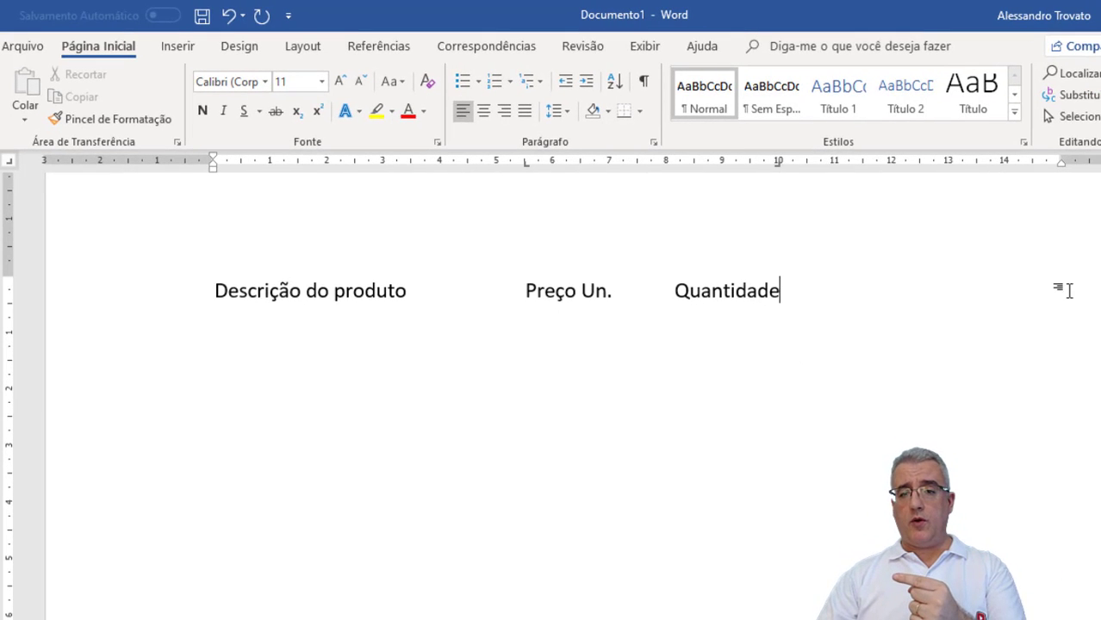
# Cycle the ruler's tab selector until the Decimal tab type is selected.
pyautogui.click(10, 162)
pyautogui.click(10, 164)
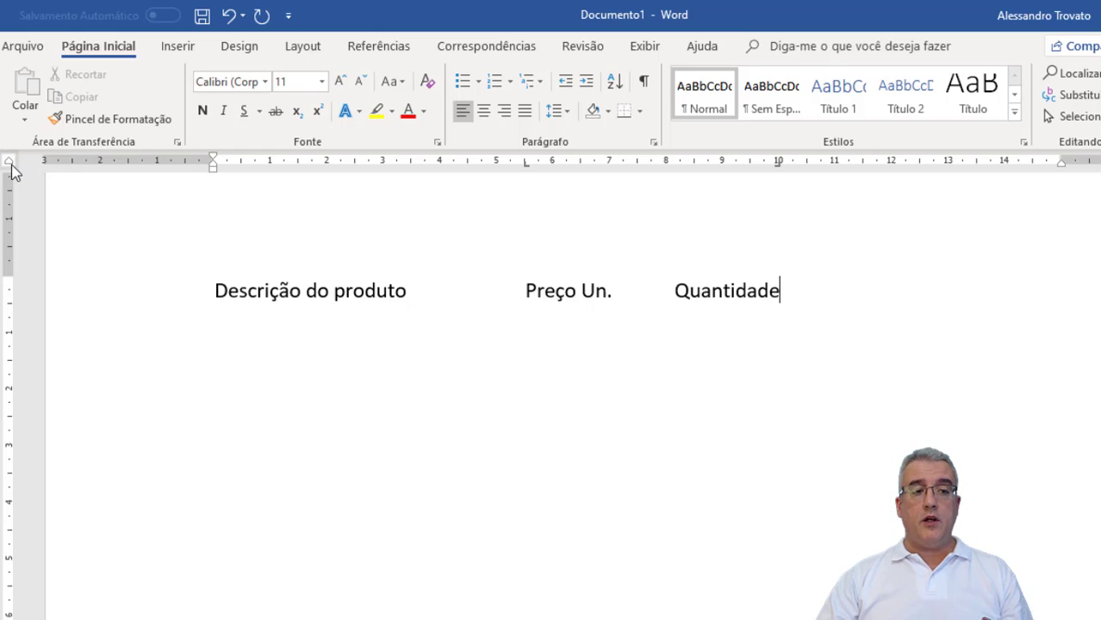
pyautogui.click(10, 169)
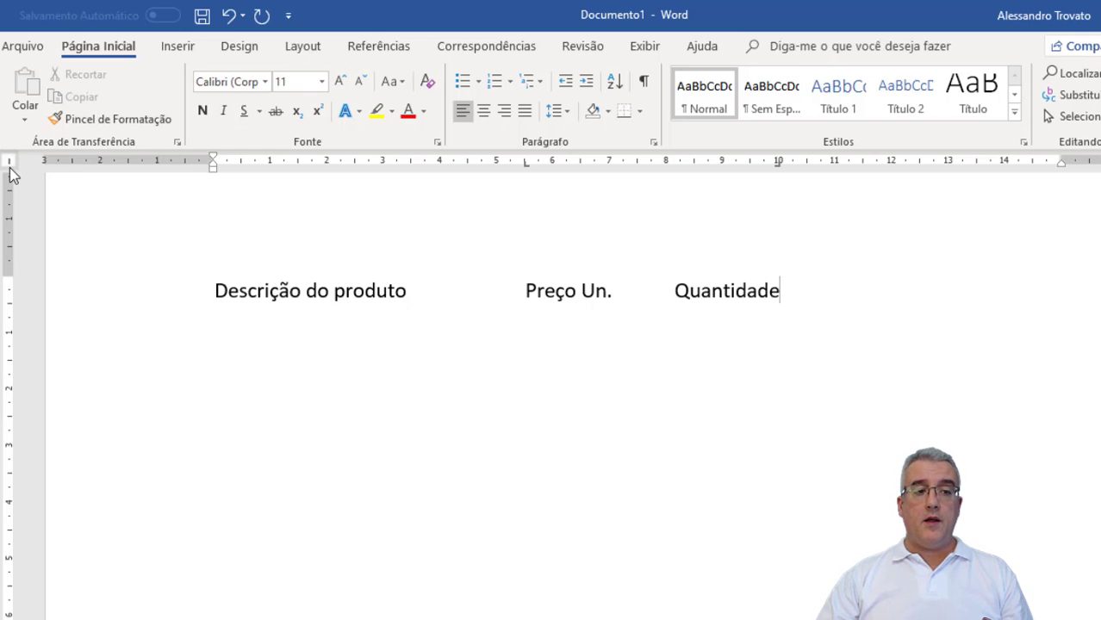
pyautogui.click(11, 174)
pyautogui.click(11, 169)
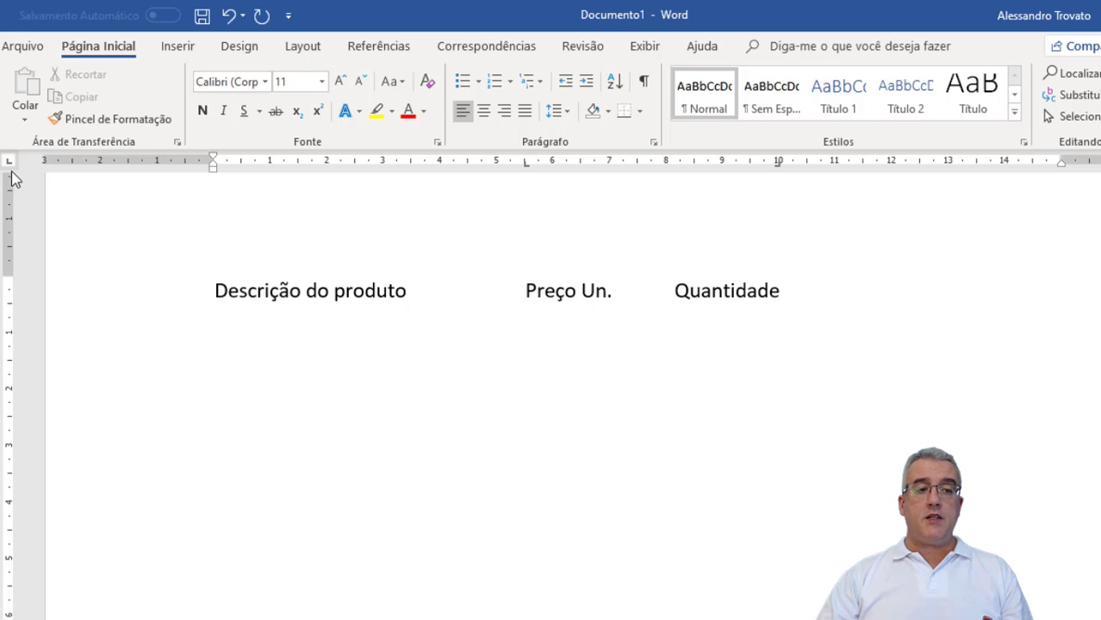
pyautogui.click(12, 169)
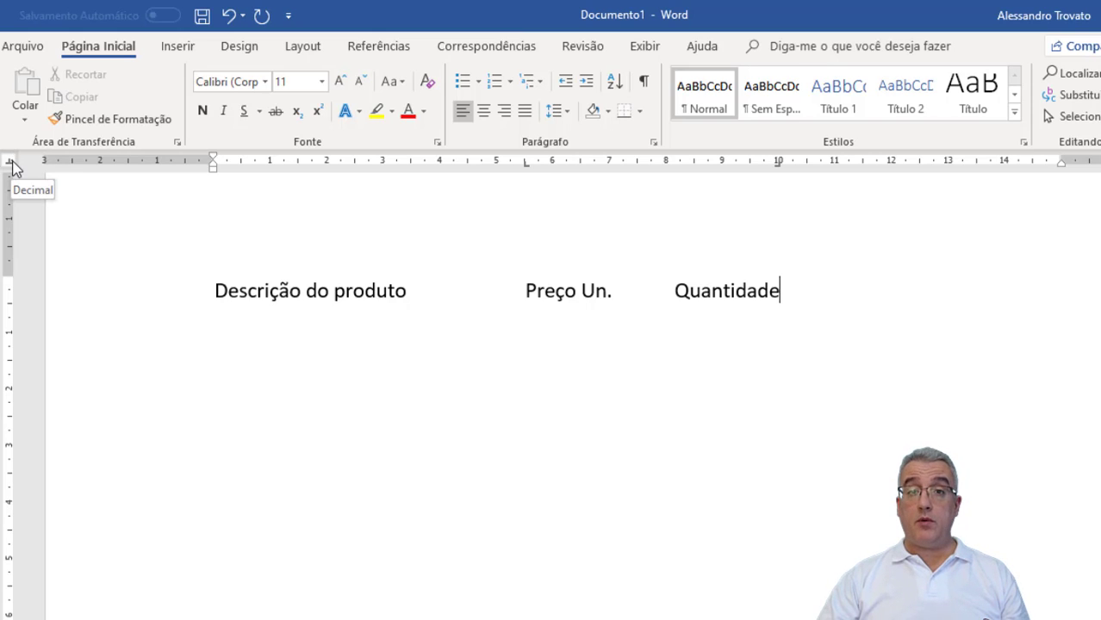
# Add a decimal tab stop near 14 cm and type the 'Preço' heading there.
pyautogui.click(1004, 162)
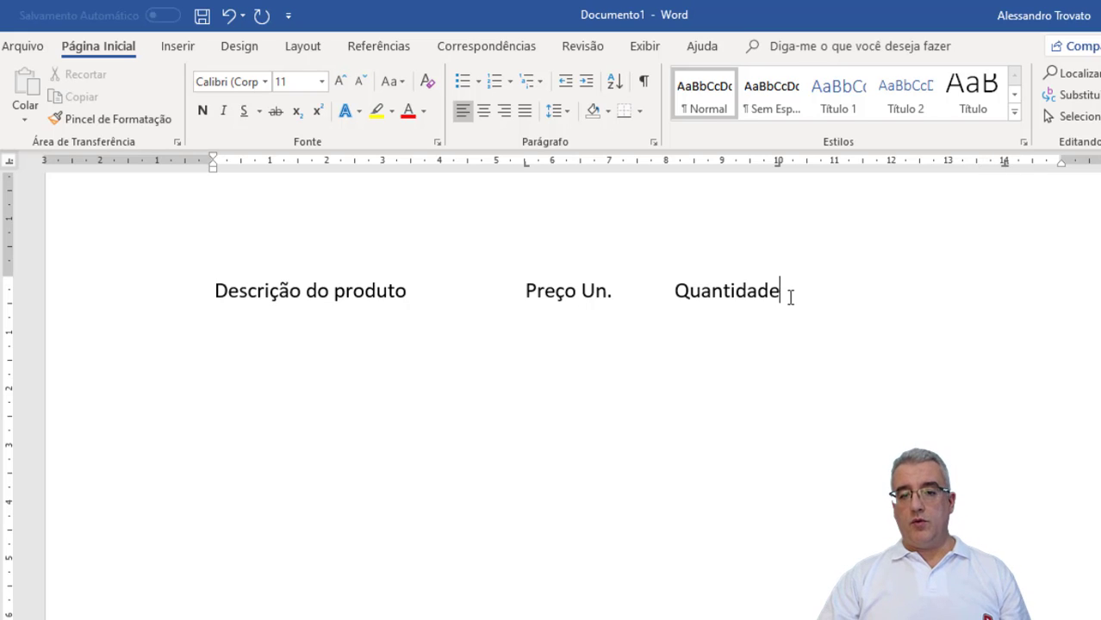
pyautogui.press('Tab')
pyautogui.write('Praço')
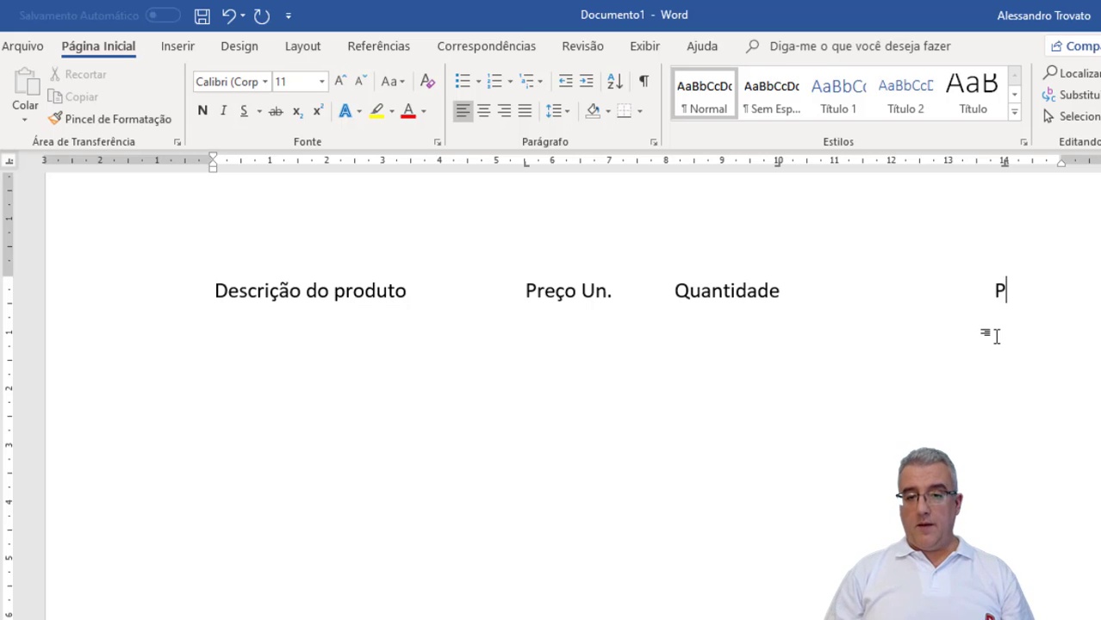
pyautogui.press('BackSpace')
pyautogui.press('BackSpace')
pyautogui.press('BackSpace')
pyautogui.write('eço')
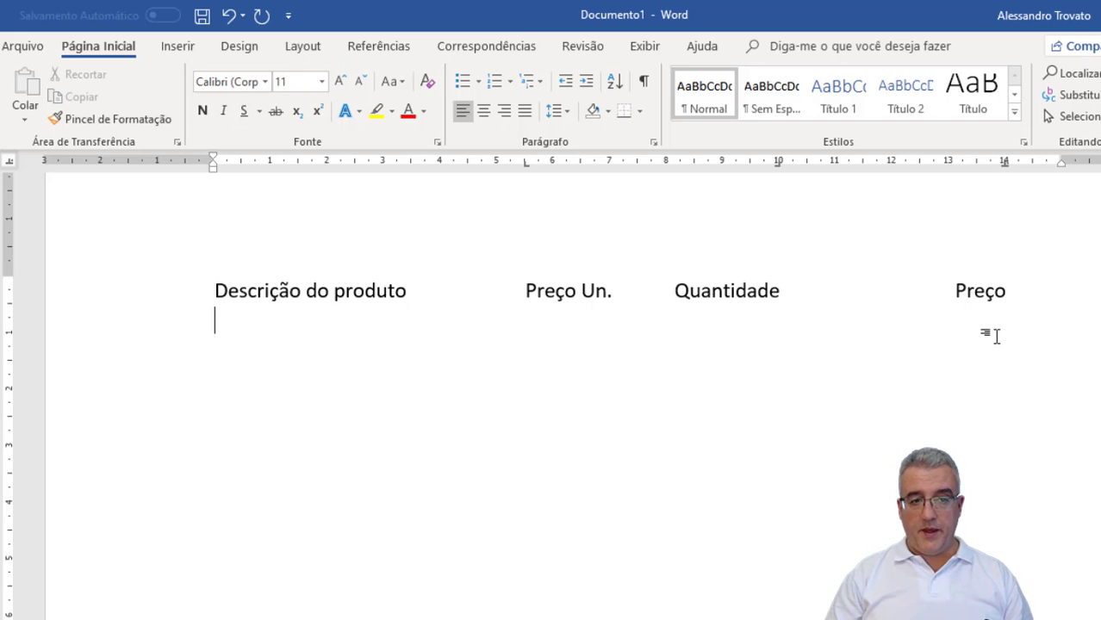
# Enter the Curso de VBA row: R$ 149,90, 1, R$ 149,90, then start a new line.
pyautogui.write('C')
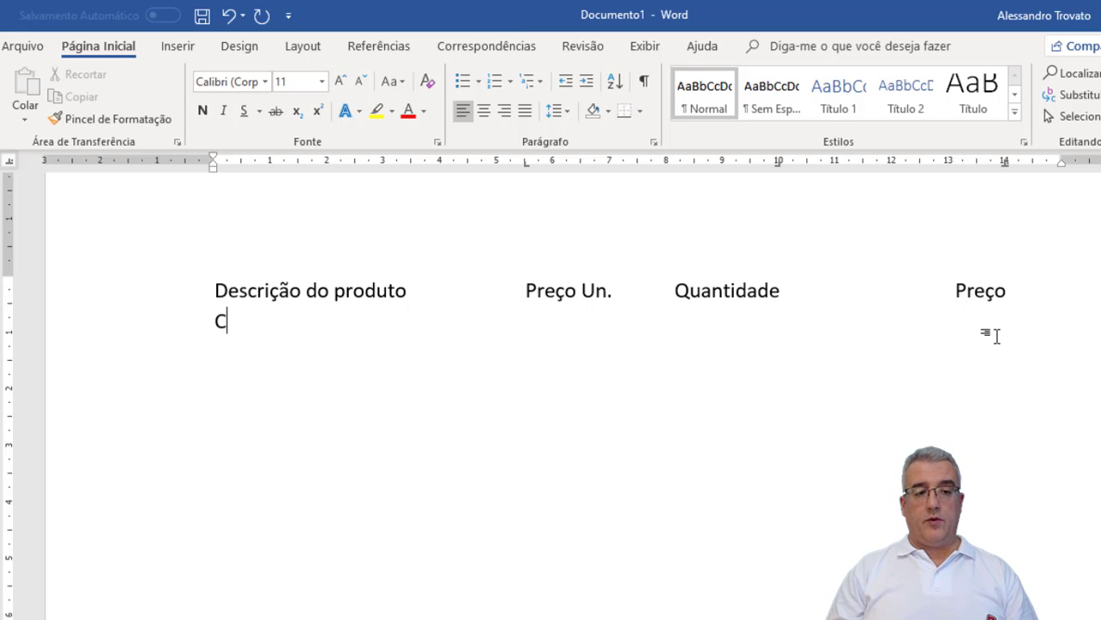
pyautogui.write('urso de VBA')
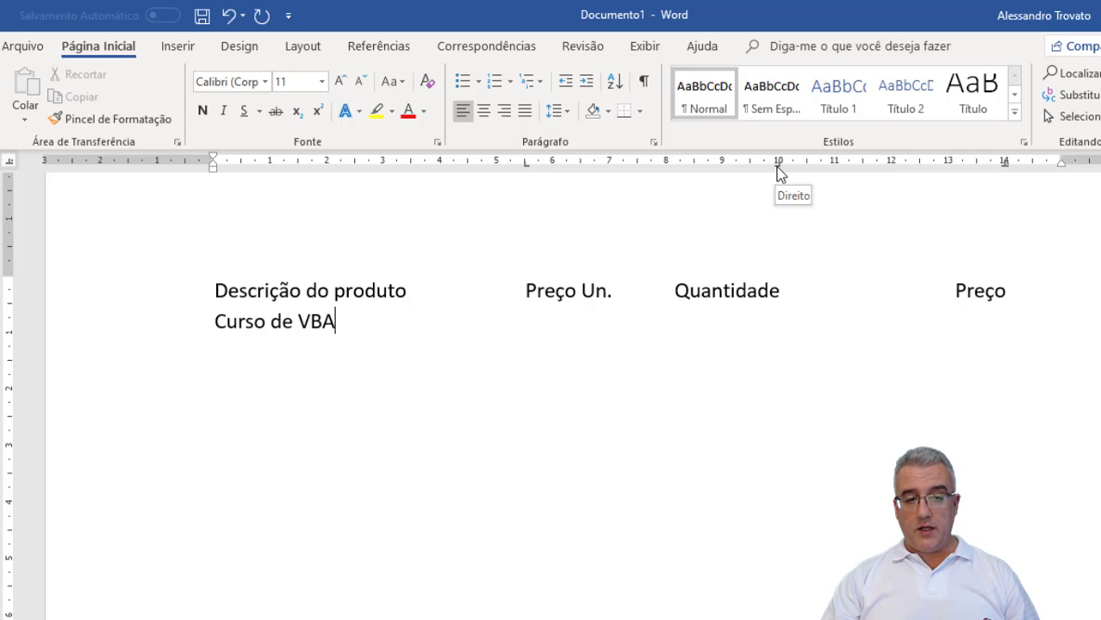
pyautogui.press('Tab')
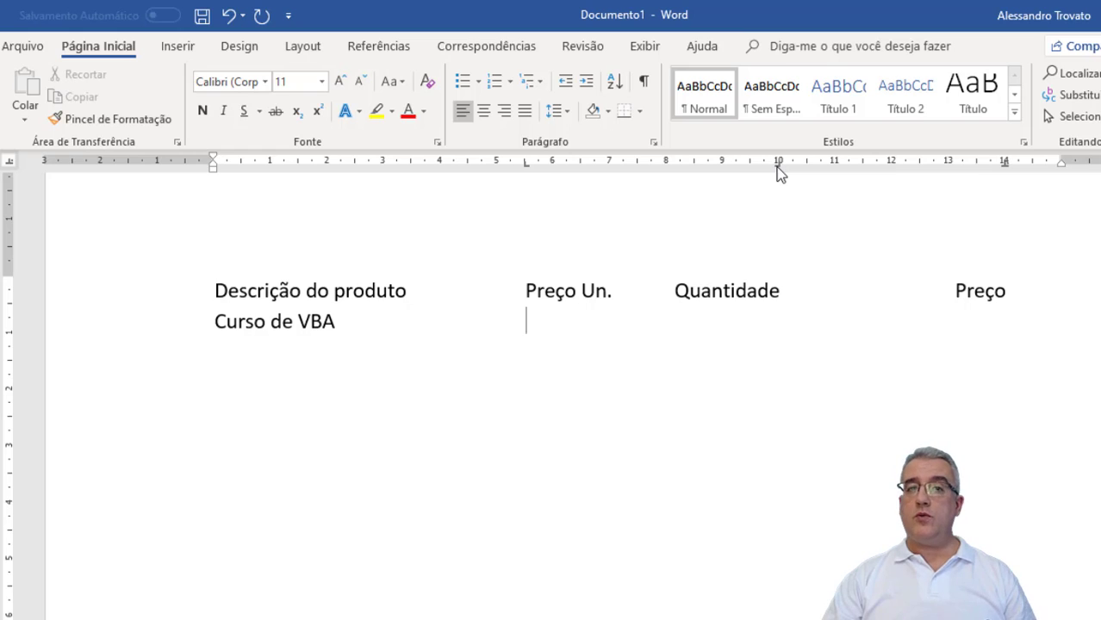
pyautogui.write('R$')
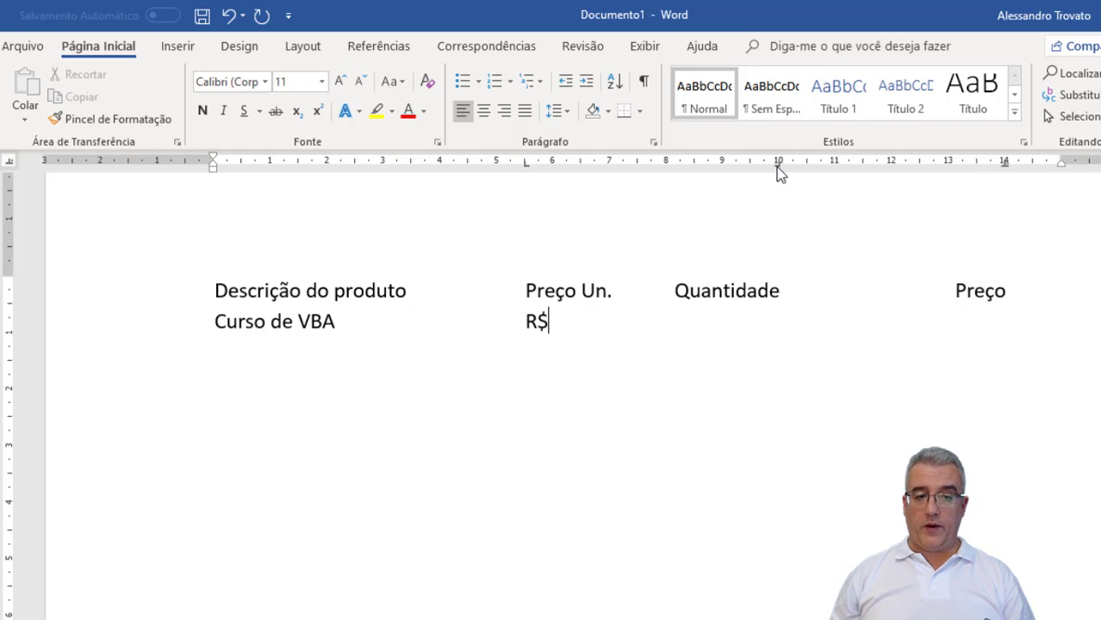
pyautogui.write(' 149,90\t')
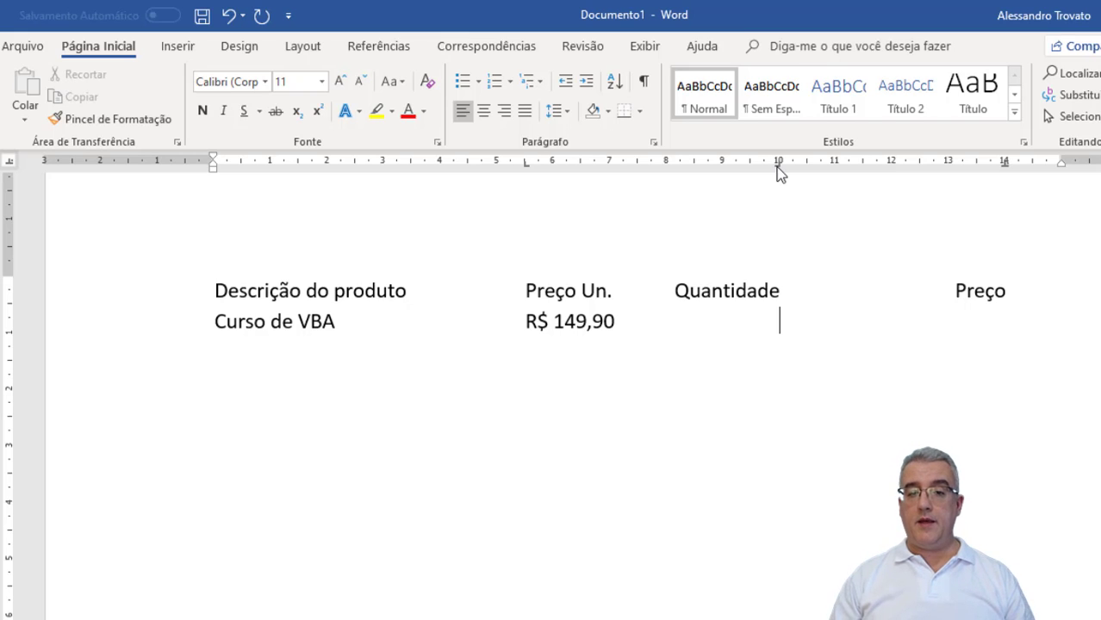
pyautogui.write('1')
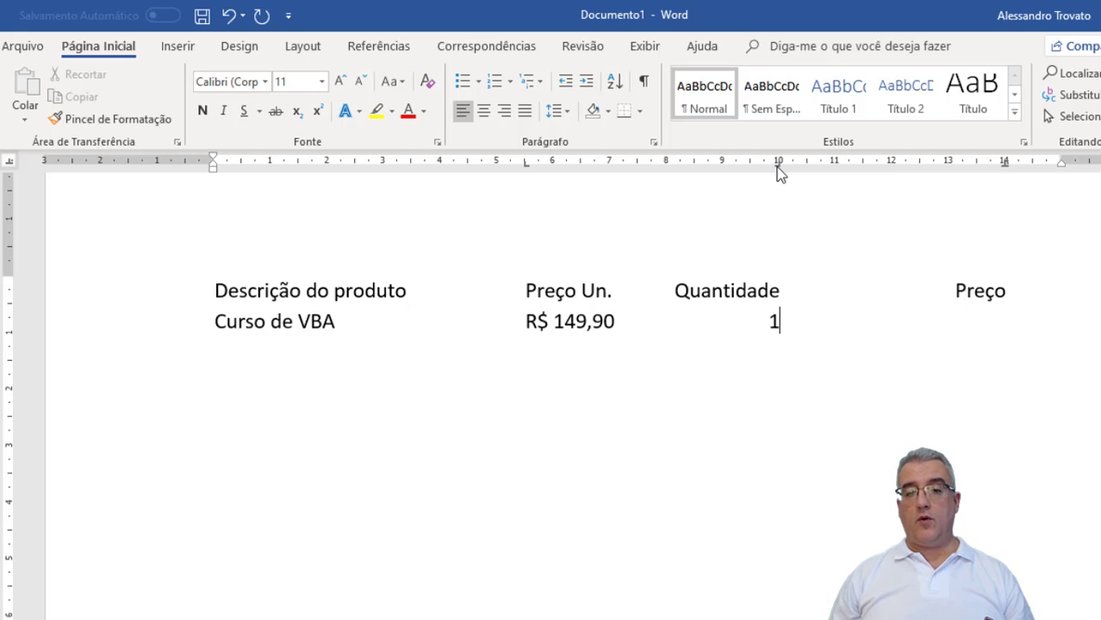
pyautogui.press('Tab')
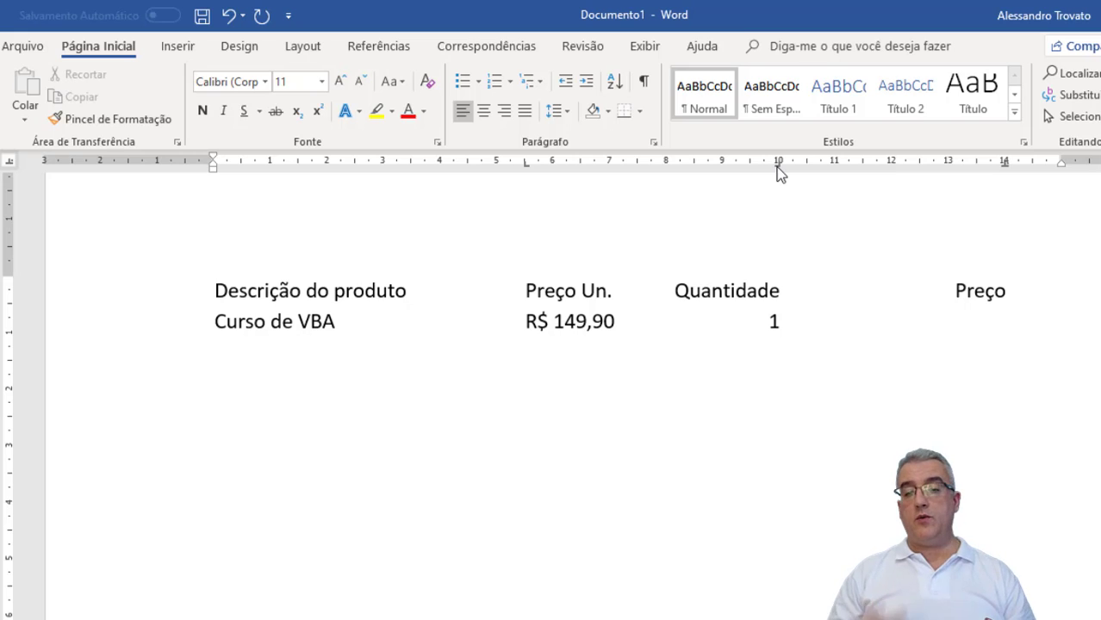
pyautogui.write('R$ 149')
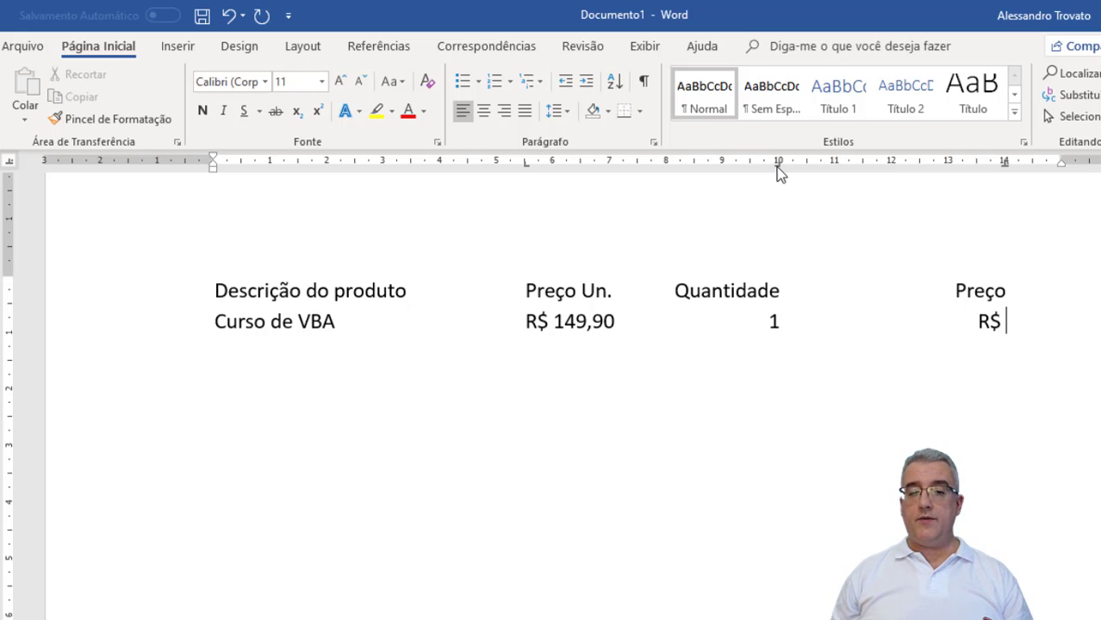
pyautogui.write(',')
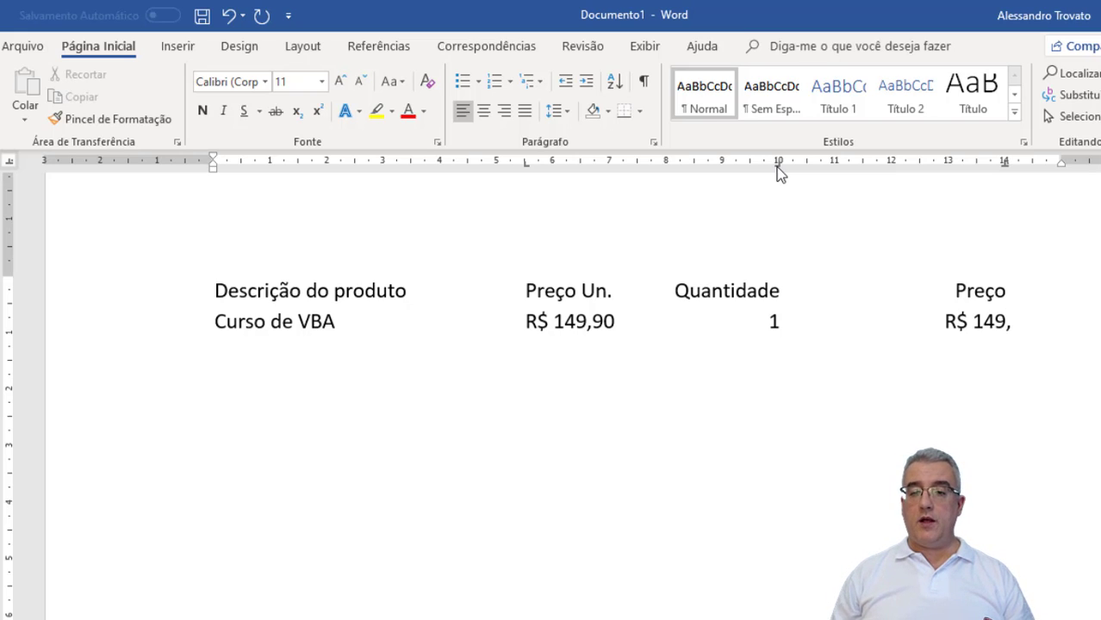
pyautogui.write('90')
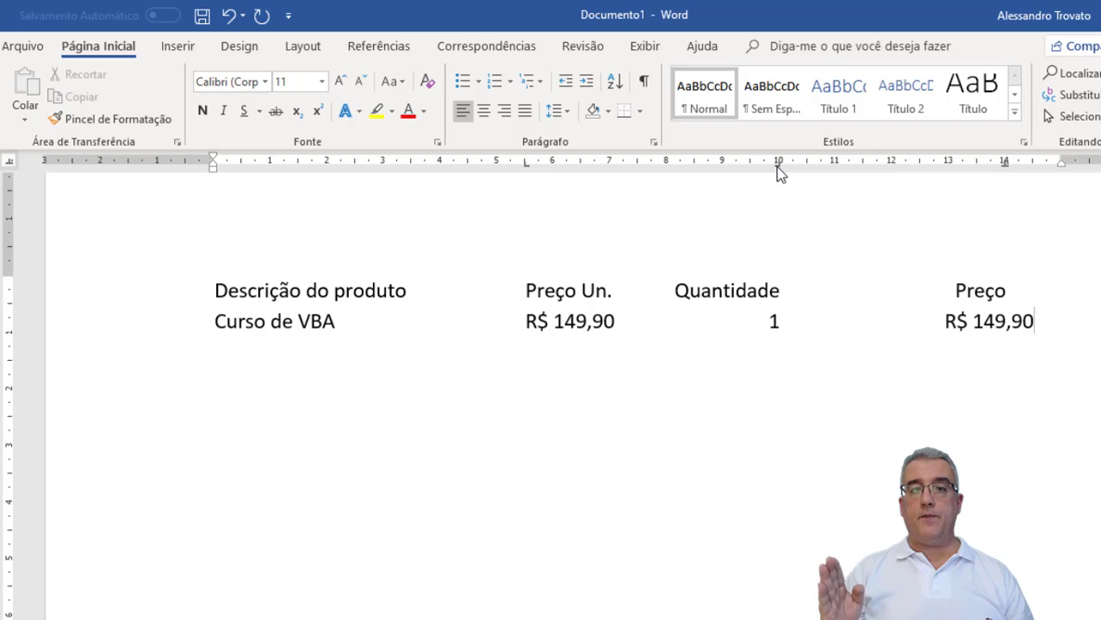
pyautogui.press('Return')
# Type the Curso de Word row with R$ 35,90, quantity 10 and total R$ 359,00.
pyautogui.write('C')
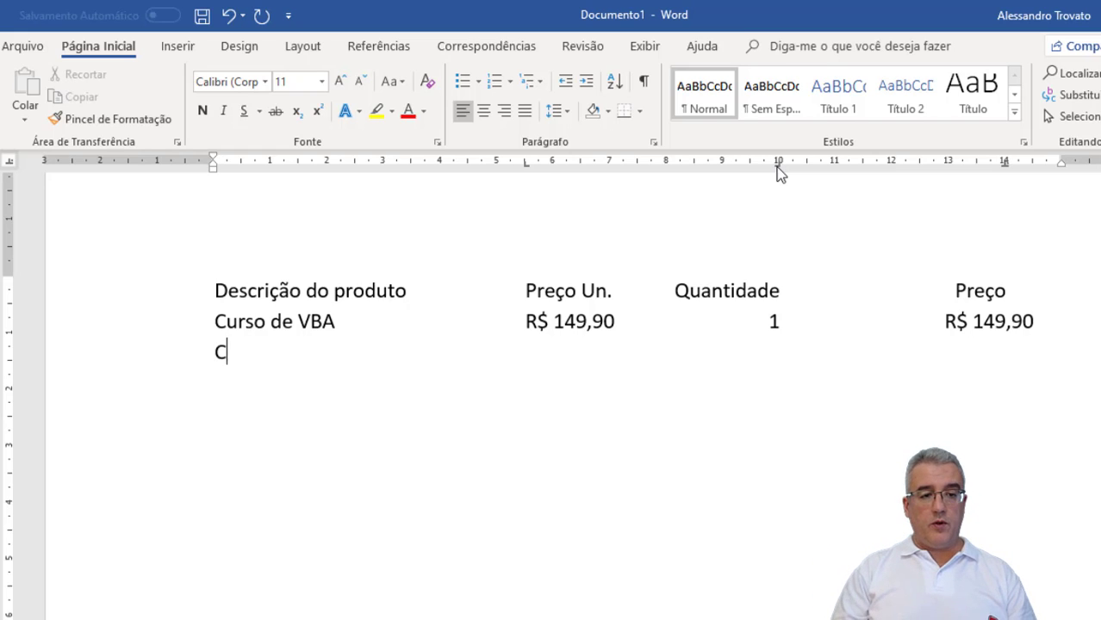
pyautogui.write('urso de Word')
pyautogui.press('Tab')
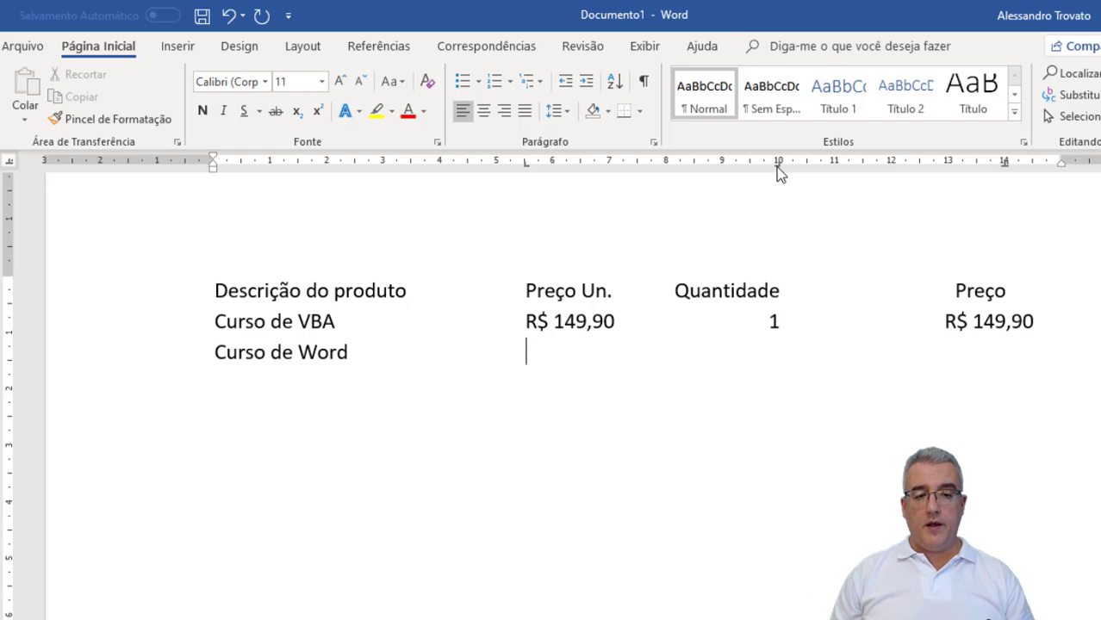
pyautogui.write('R$')
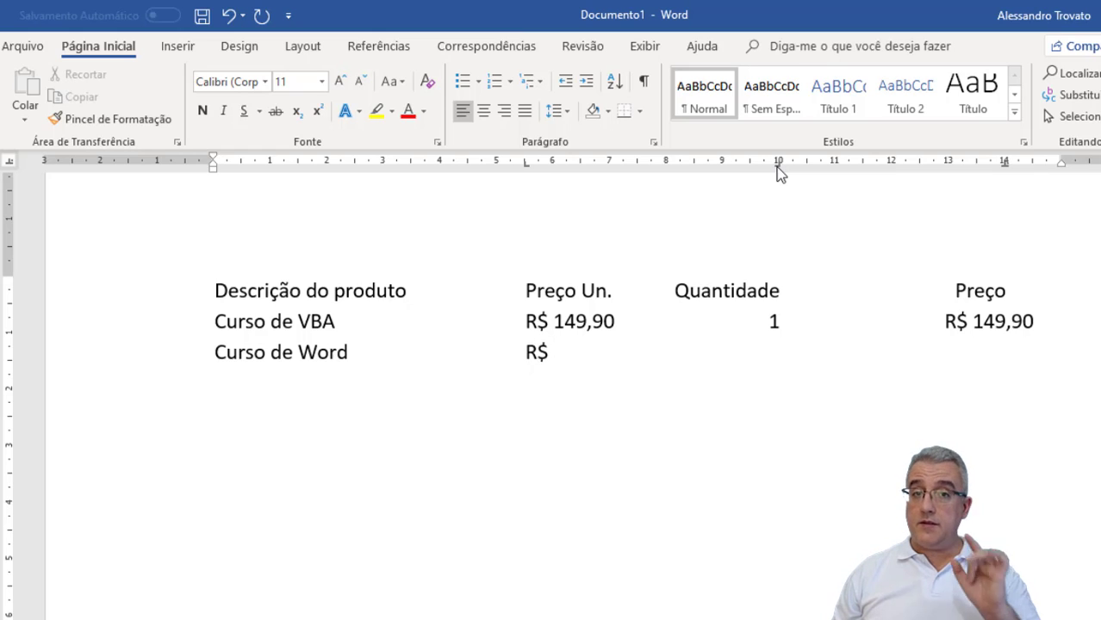
pyautogui.write(' 35,9')
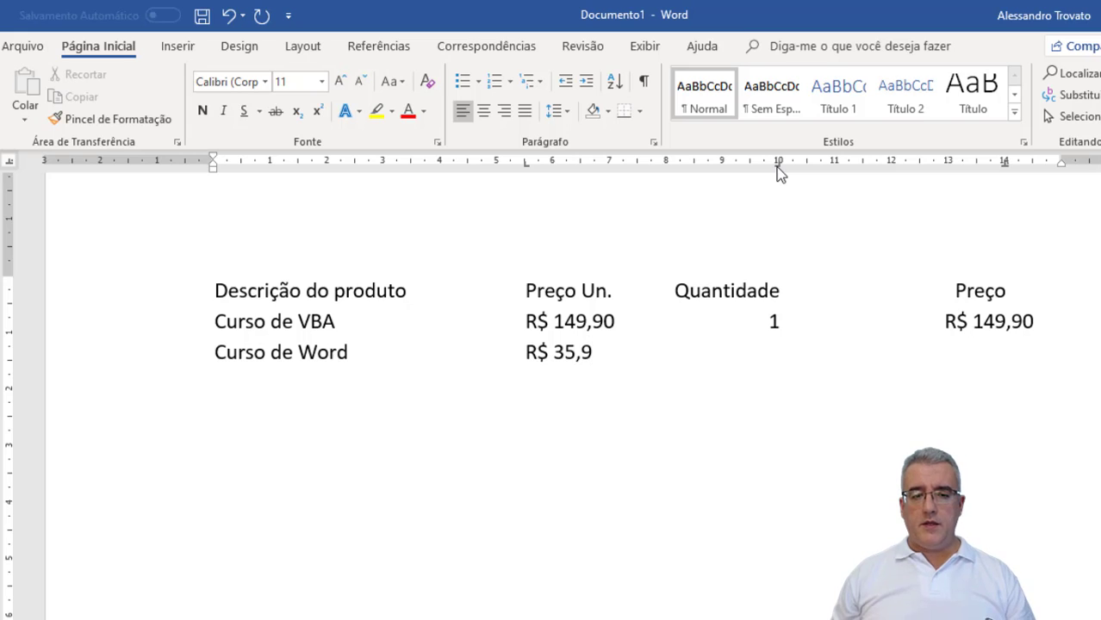
pyautogui.write('0')
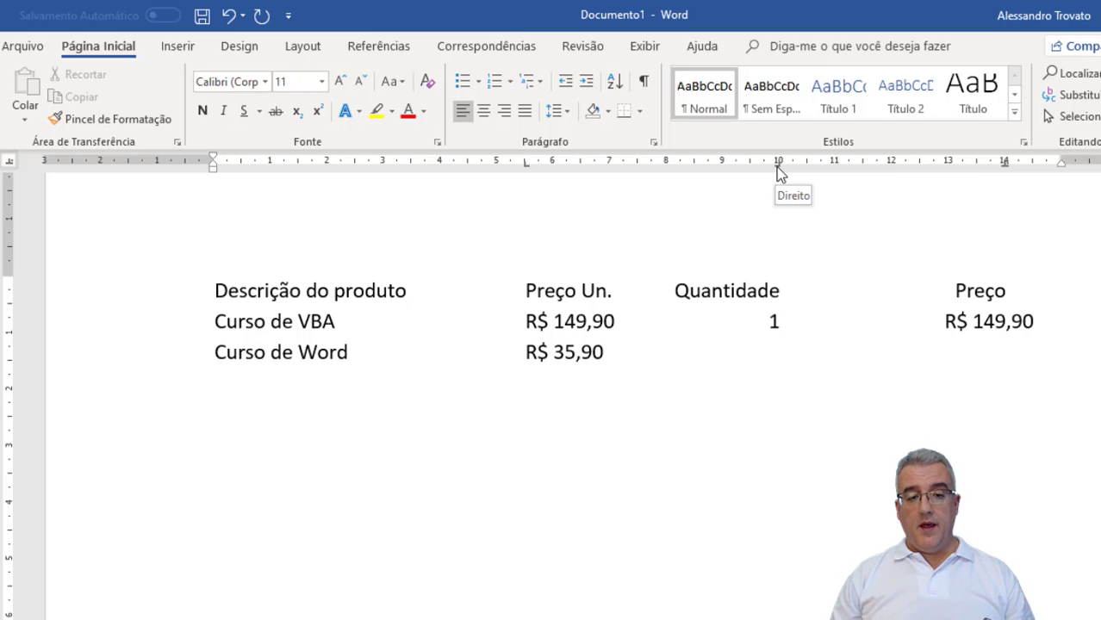
pyautogui.press('Tab')
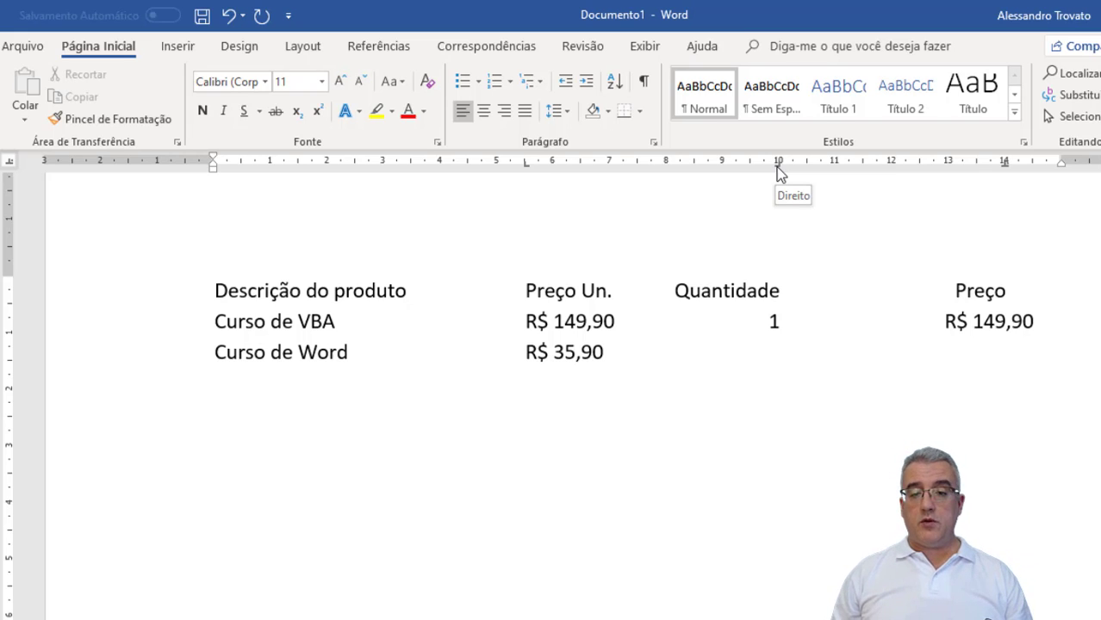
pyautogui.write('10')
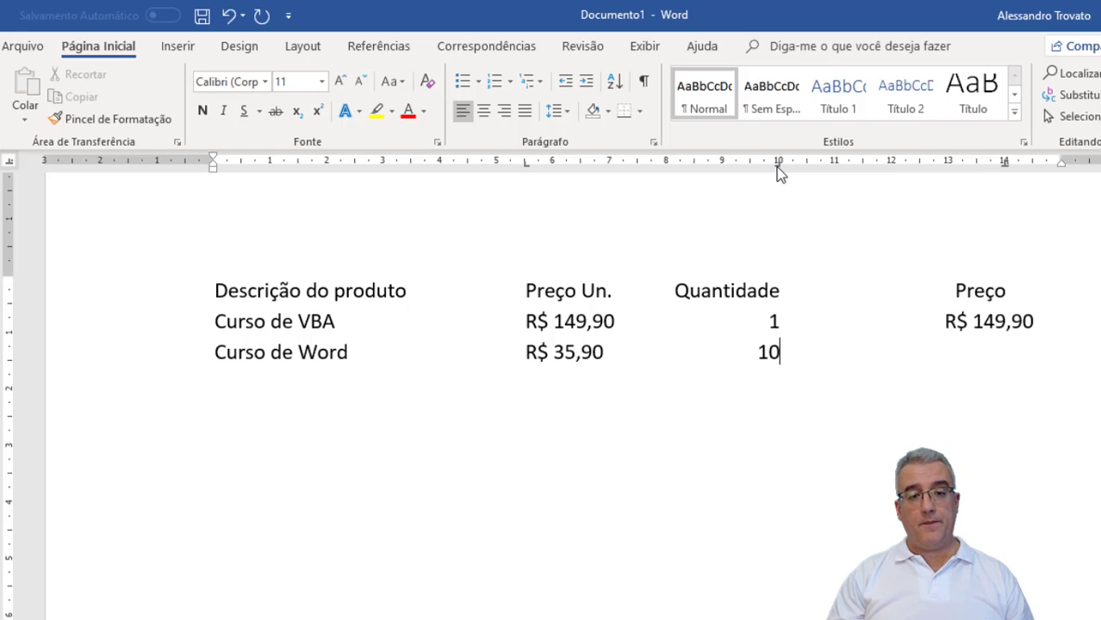
pyautogui.press('Tab')
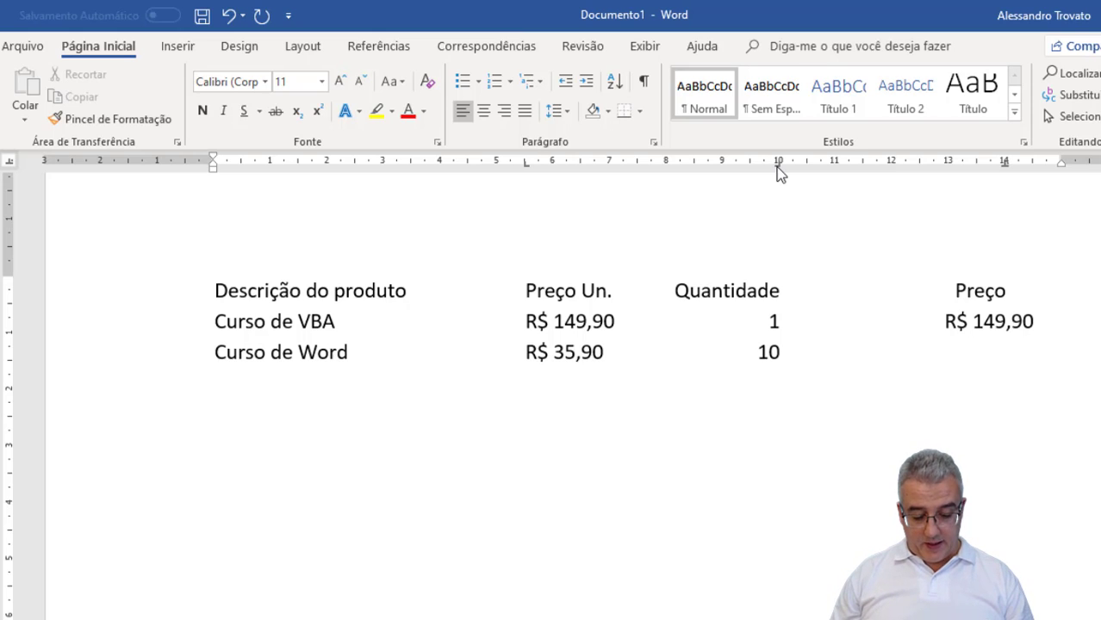
pyautogui.write('R$ 359')
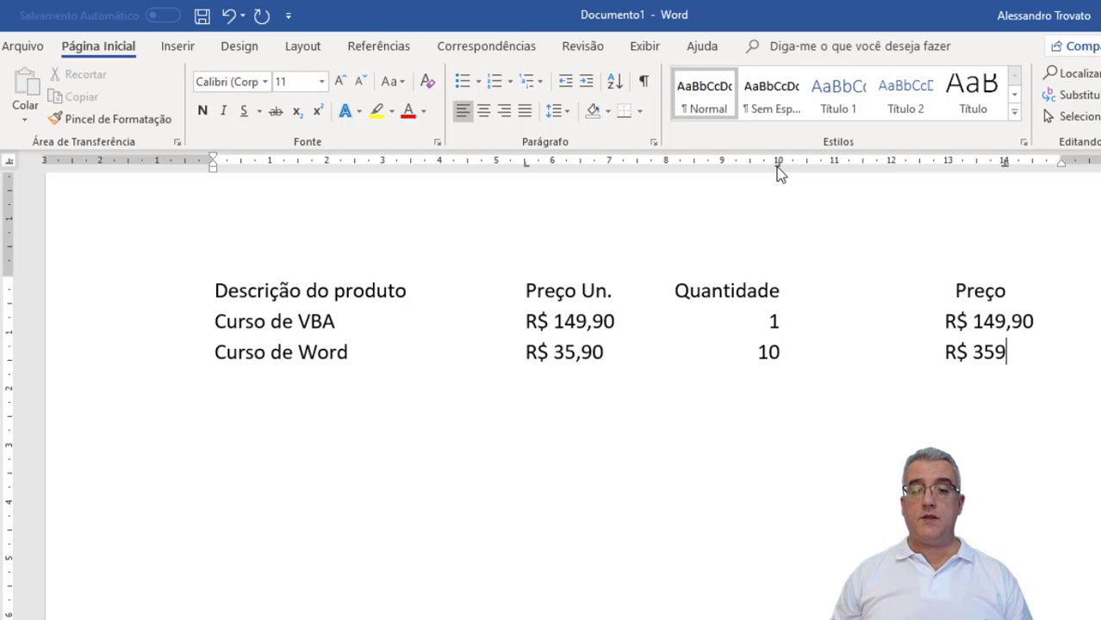
pyautogui.write(',00')
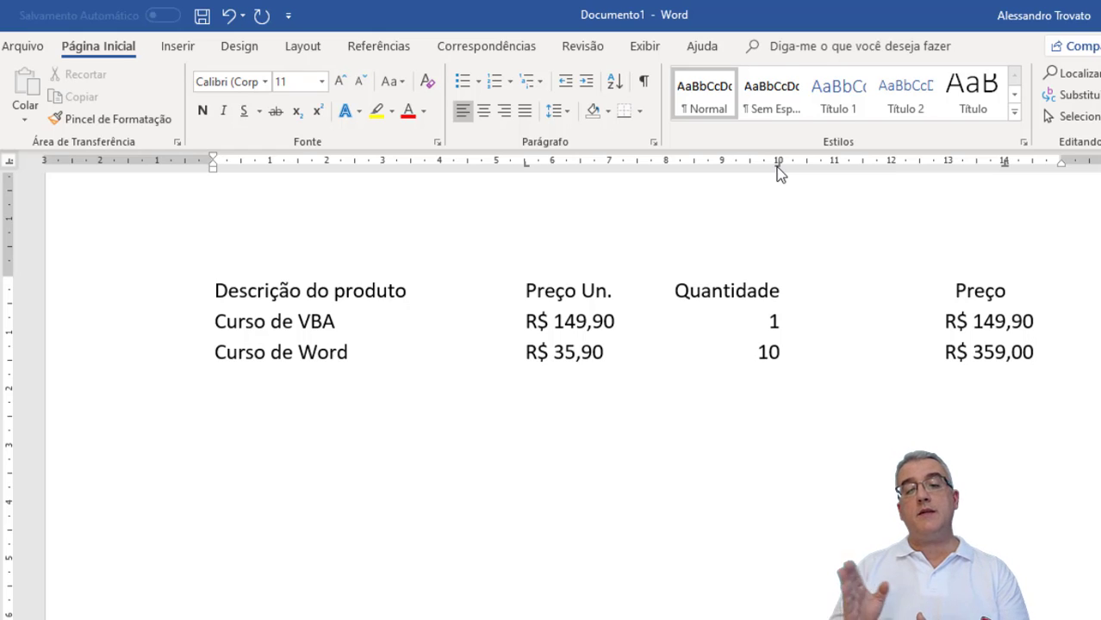
# Add a Curso de Excel line with R$ 799,00, quantity 1 and total R$ 799,00.
pyautogui.press('Return')
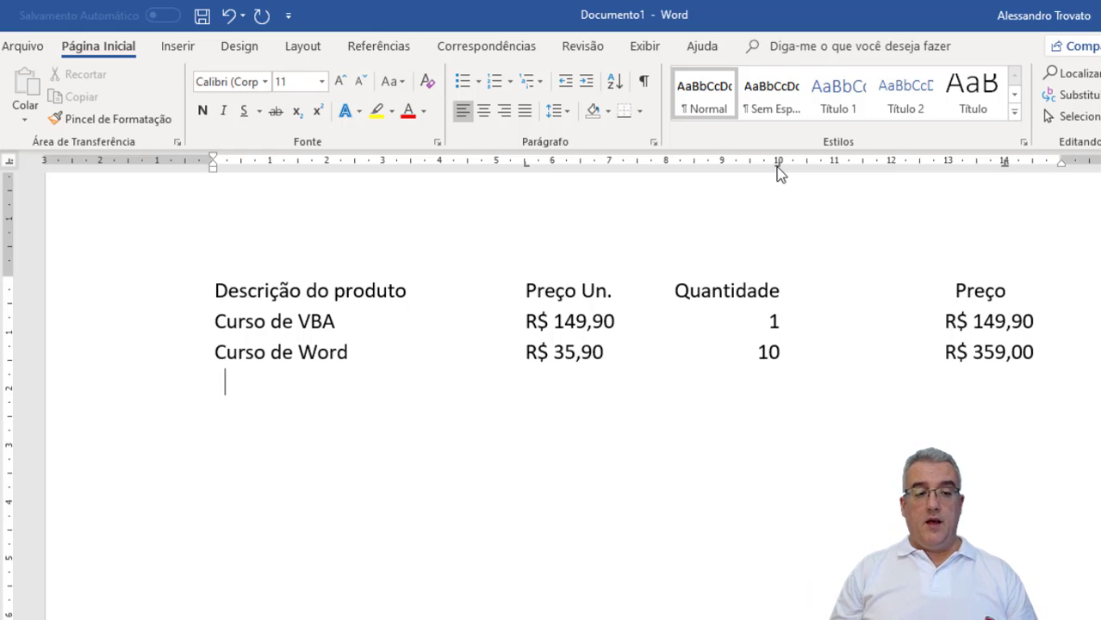
pyautogui.write('Curso d')
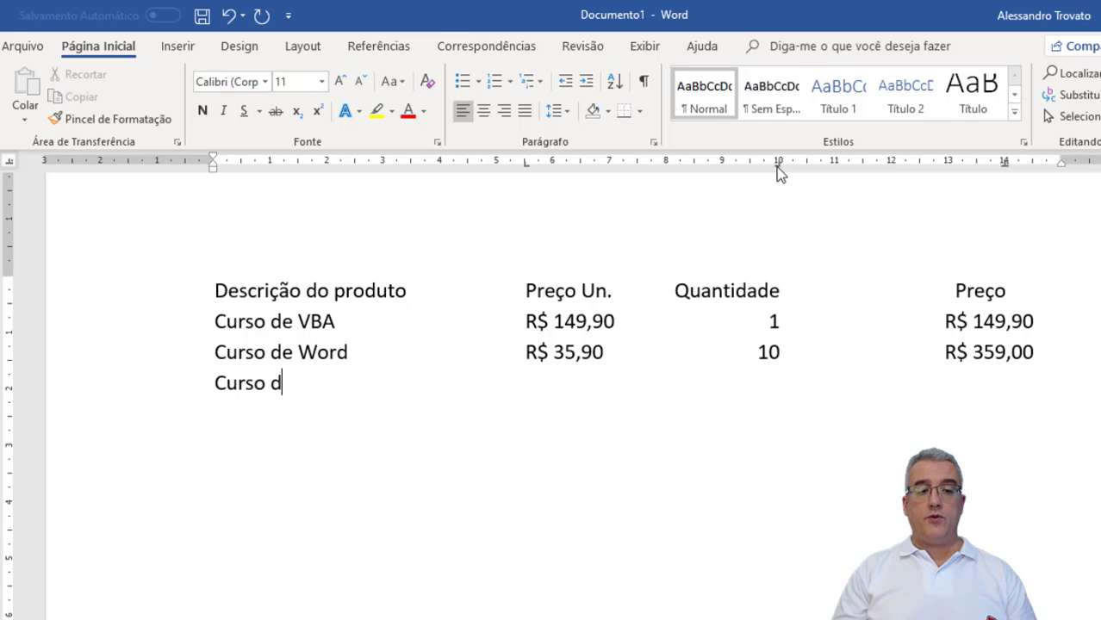
pyautogui.write('e Excel\t')
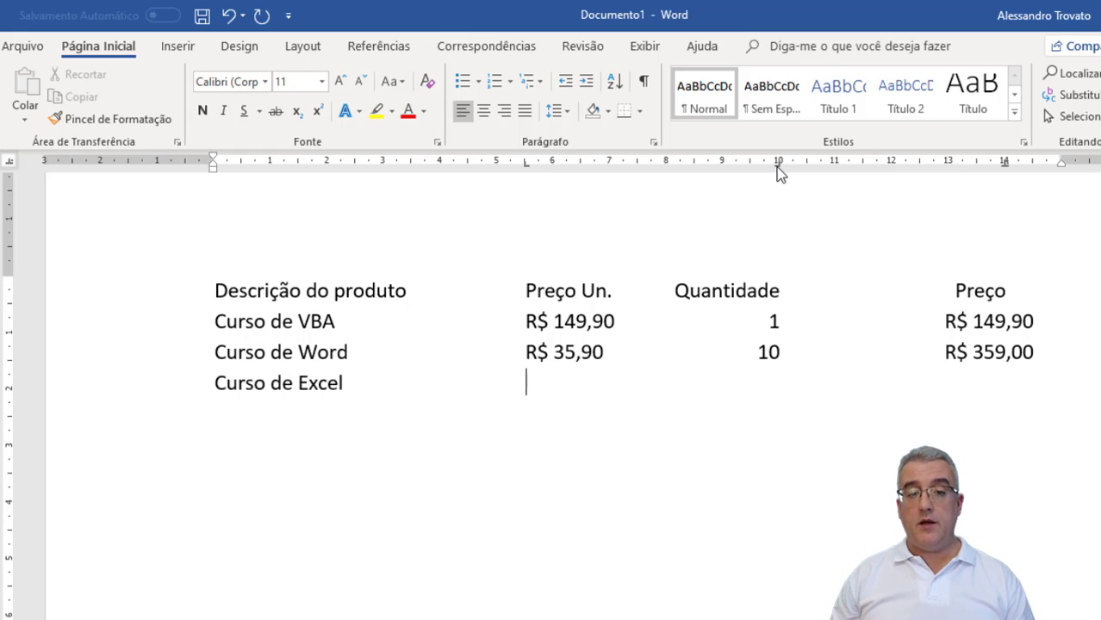
pyautogui.write('R$ ')
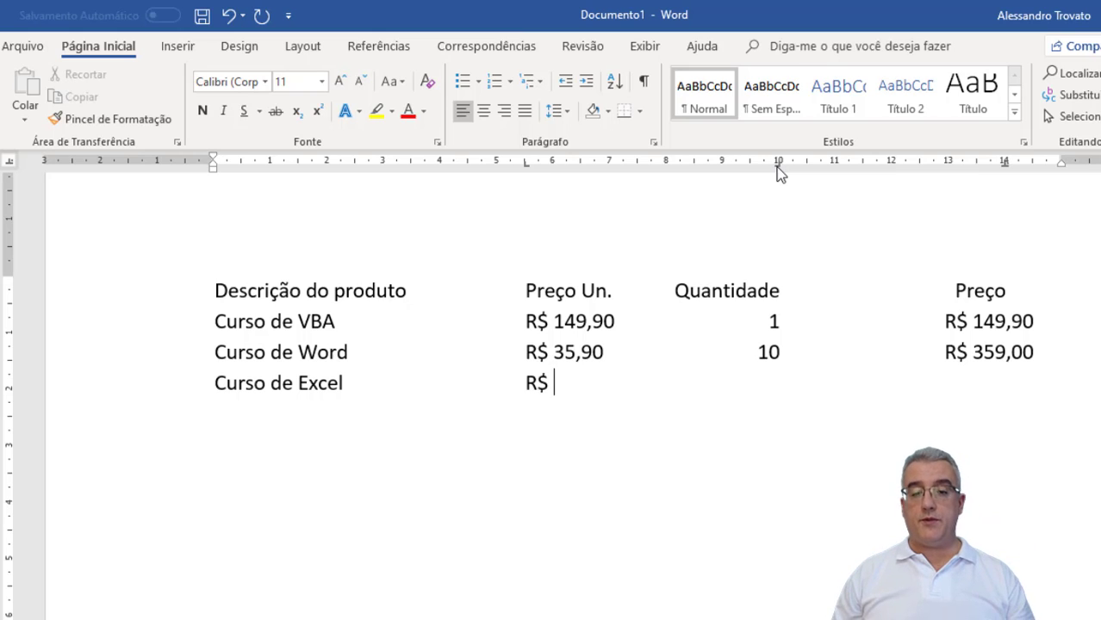
pyautogui.write('799,00')
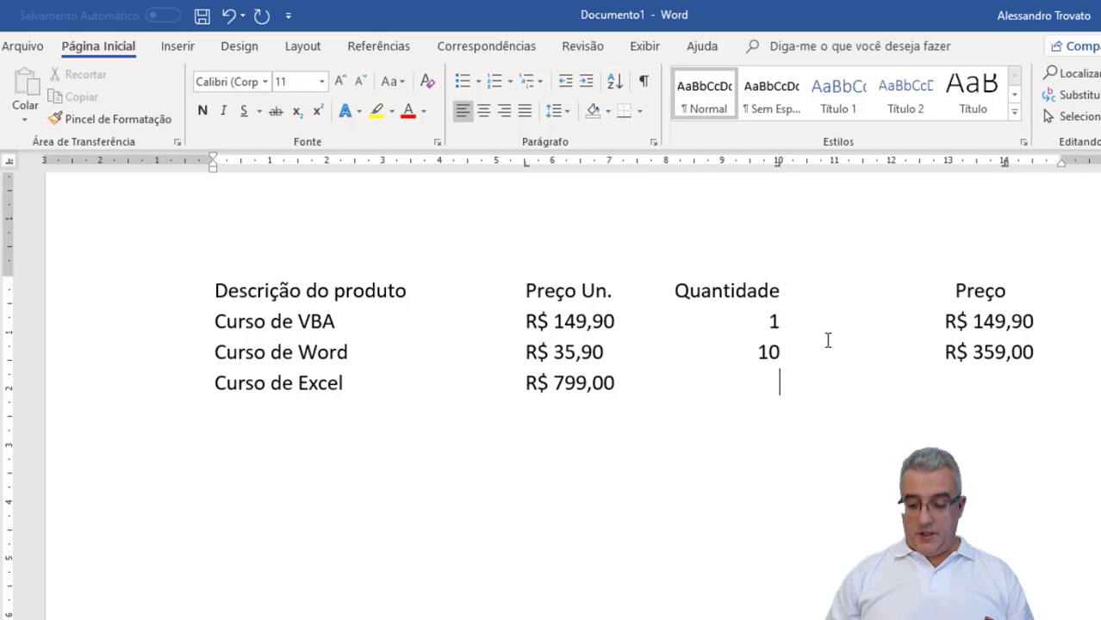
pyautogui.write('1')
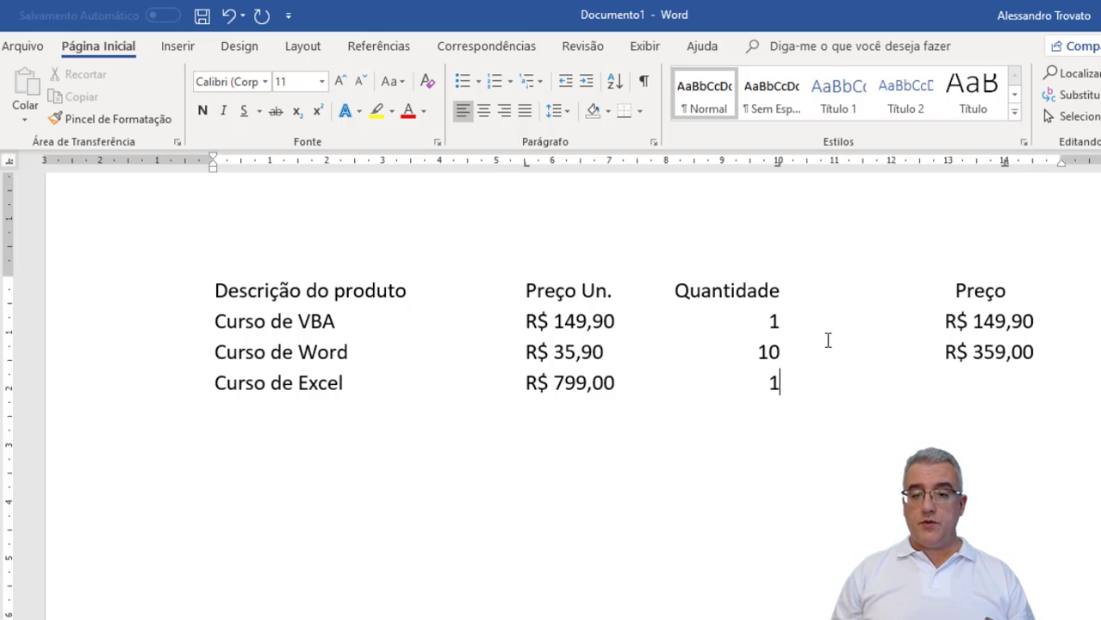
pyautogui.press('Tab')
pyautogui.write('R')
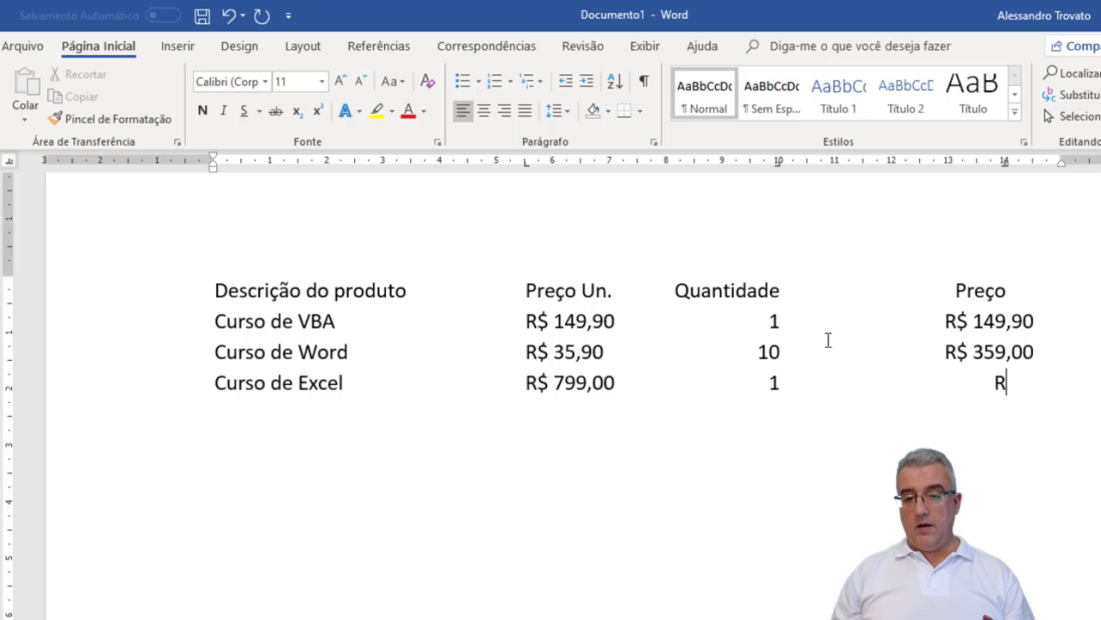
pyautogui.write('$ 799')
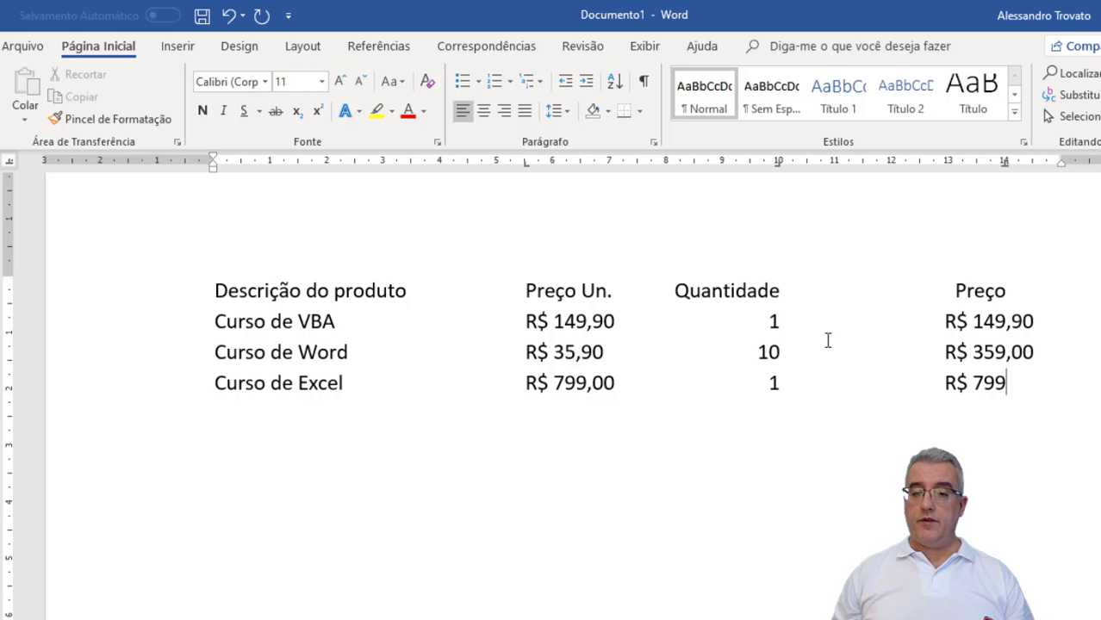
pyautogui.write(',00')
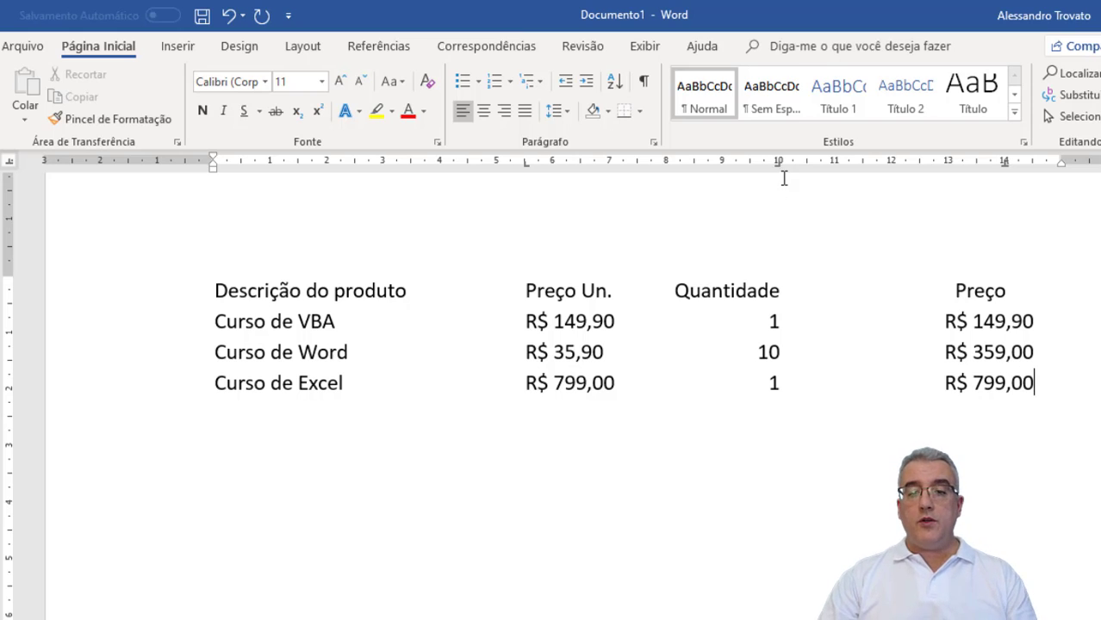
pyautogui.moveTo(778, 166); pyautogui.dragTo(778, 166)
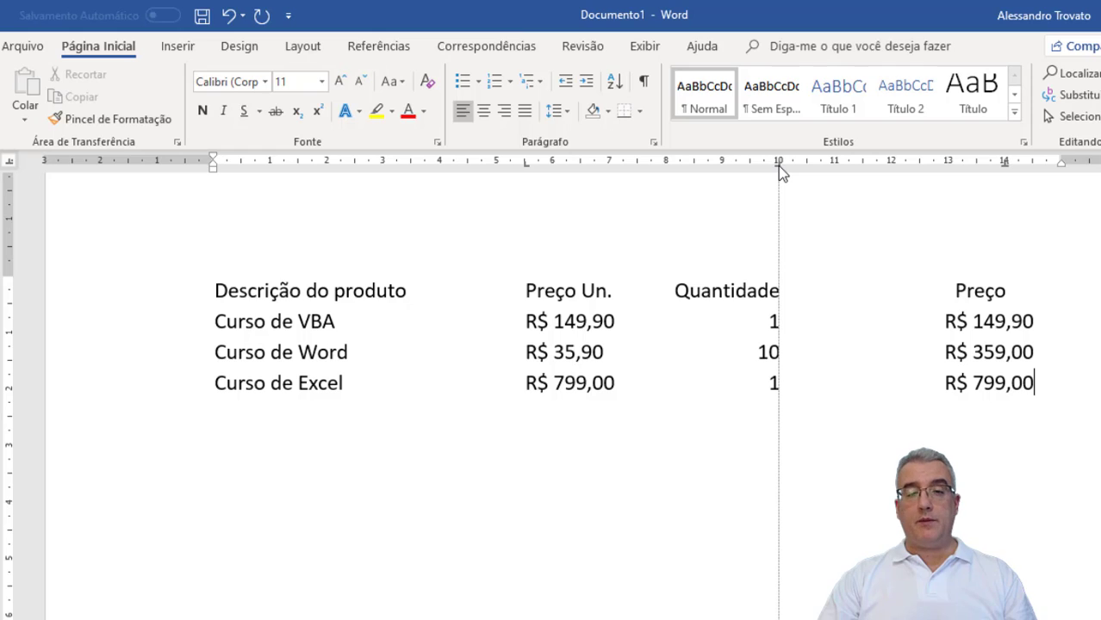
# Check the Quantidade and Preço tab stops at 10 and 14 cm, then select the list lines.
pyautogui.moveTo(778, 166); pyautogui.dragTo(777, 165)
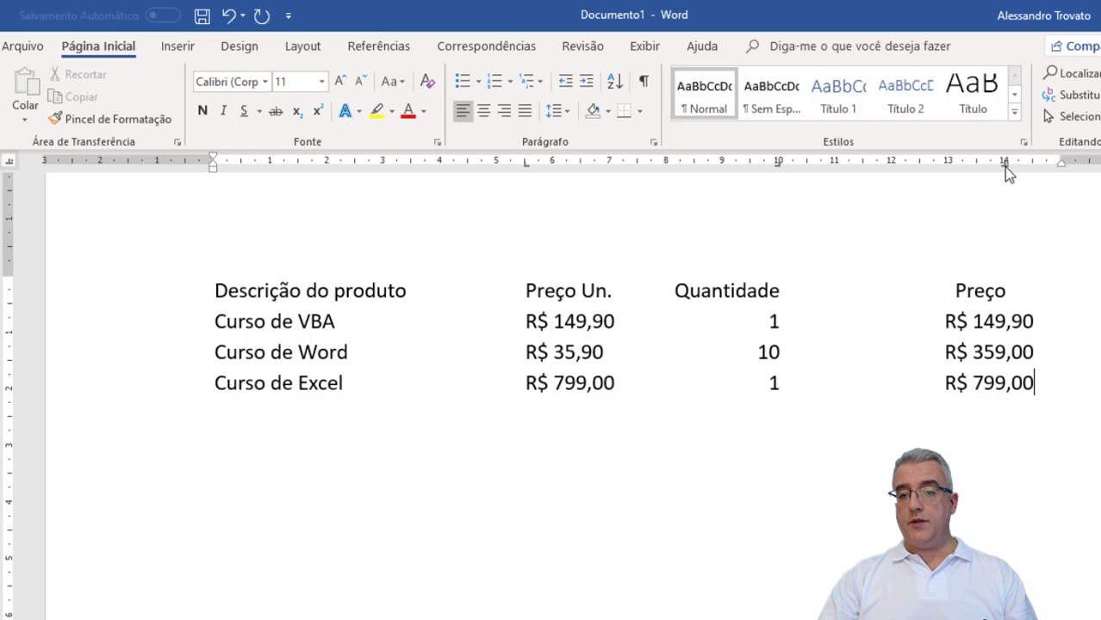
pyautogui.moveTo(1004, 166); pyautogui.dragTo(1004, 166)
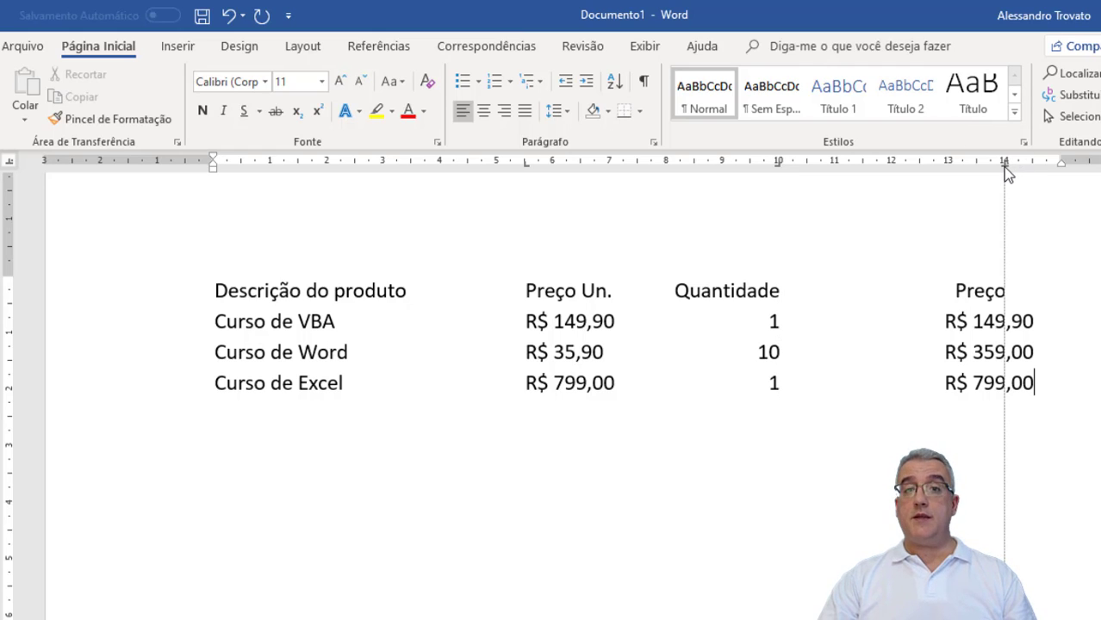
pyautogui.moveTo(1003, 167); pyautogui.dragTo(1006, 167)
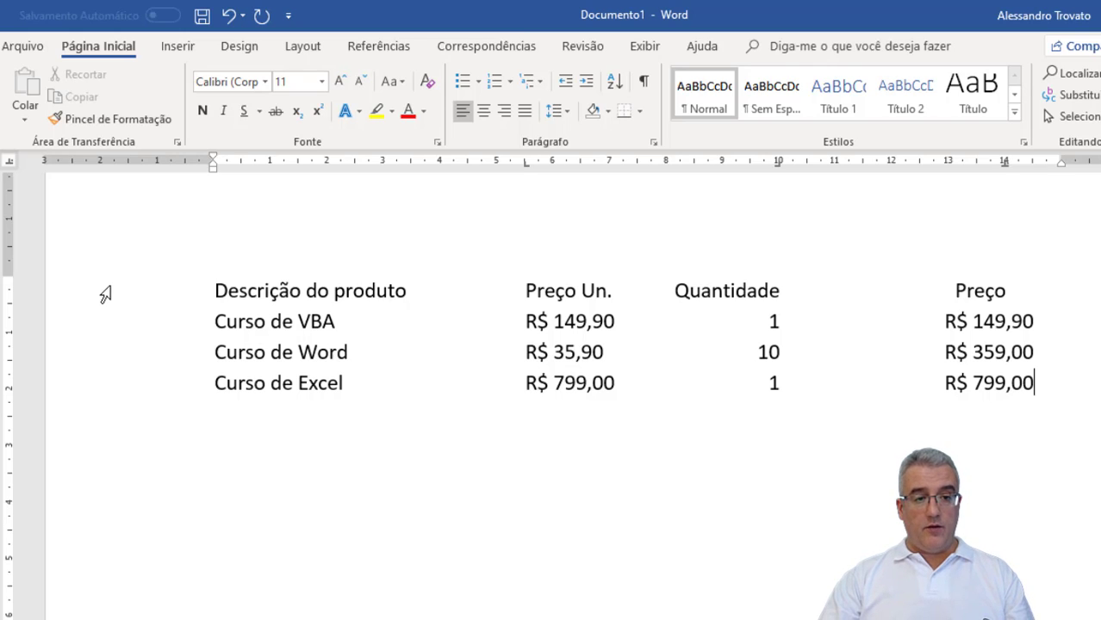
pyautogui.moveTo(104, 293); pyautogui.dragTo(107, 389)
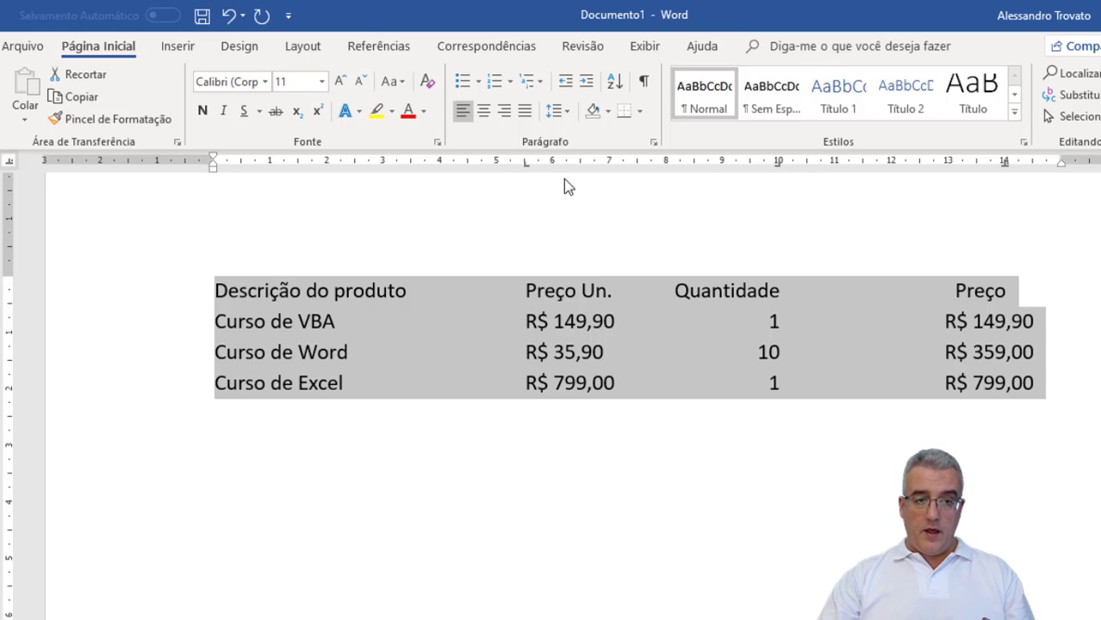
# Replace the Preço Un. tab stop with a decimal tab near 5.5 cm so prices align on commas.
pyautogui.moveTo(525, 165); pyautogui.dragTo(470, 170)
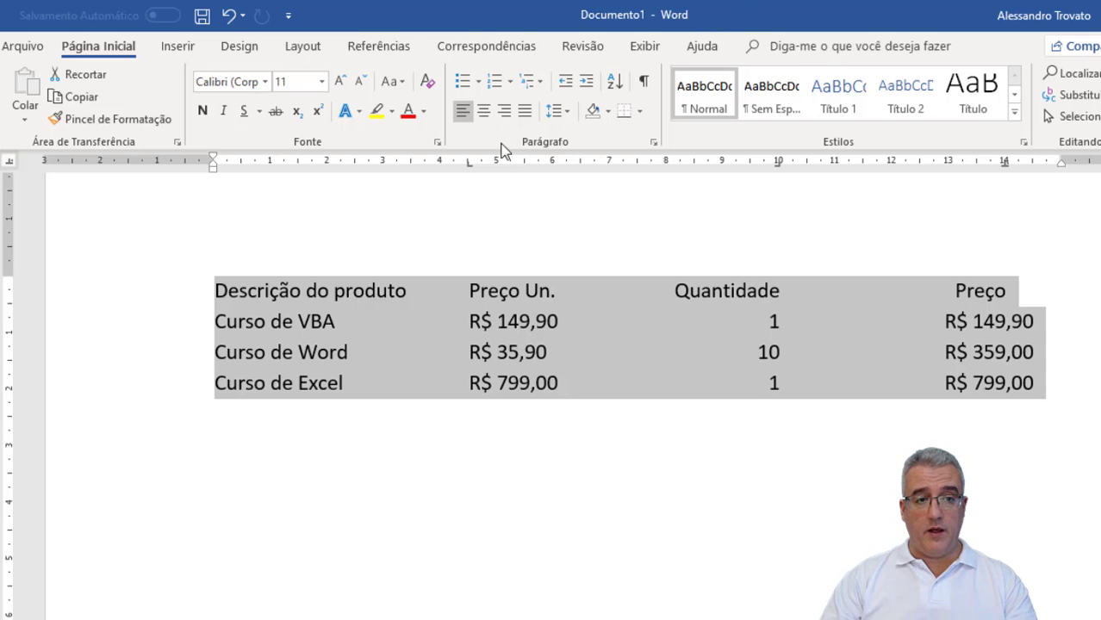
pyautogui.moveTo(466, 170); pyautogui.dragTo(459, 210)
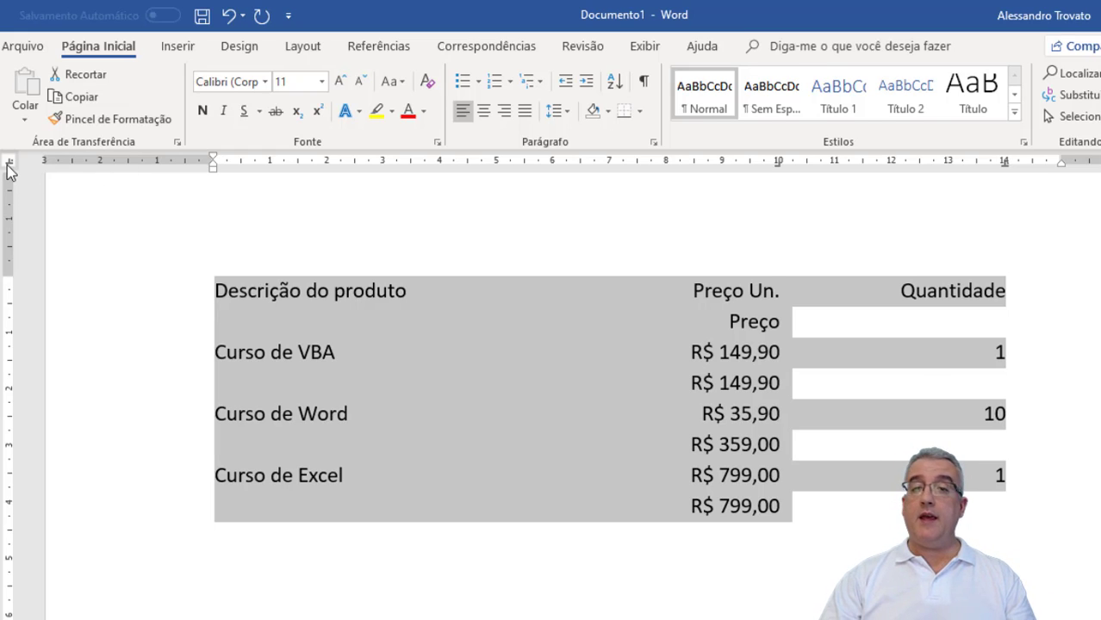
pyautogui.click(522, 162)
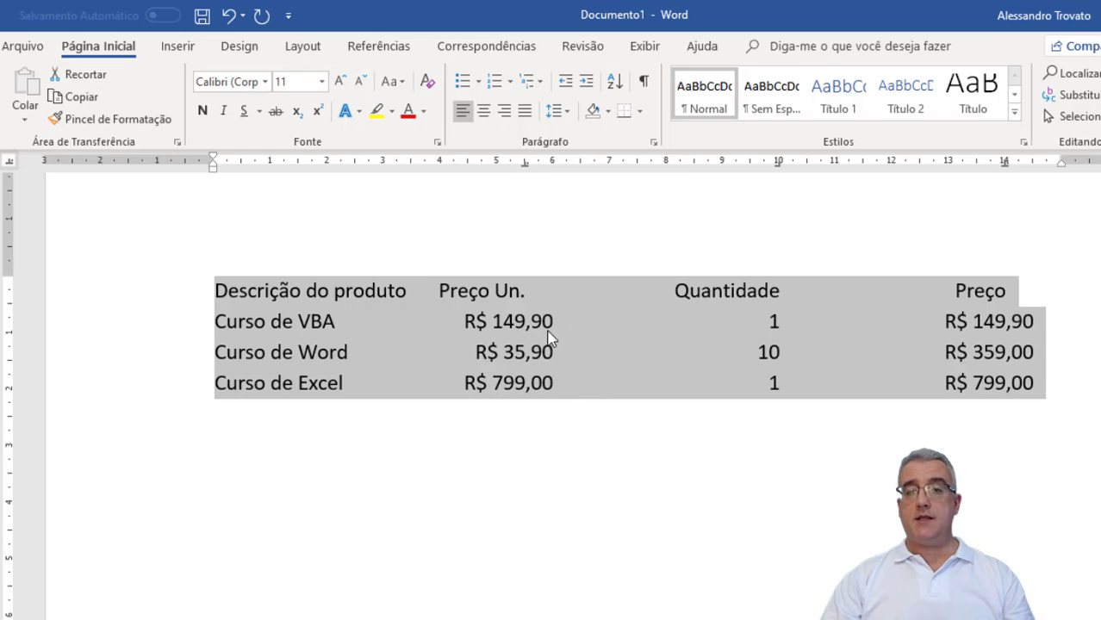
pyautogui.click(496, 290)
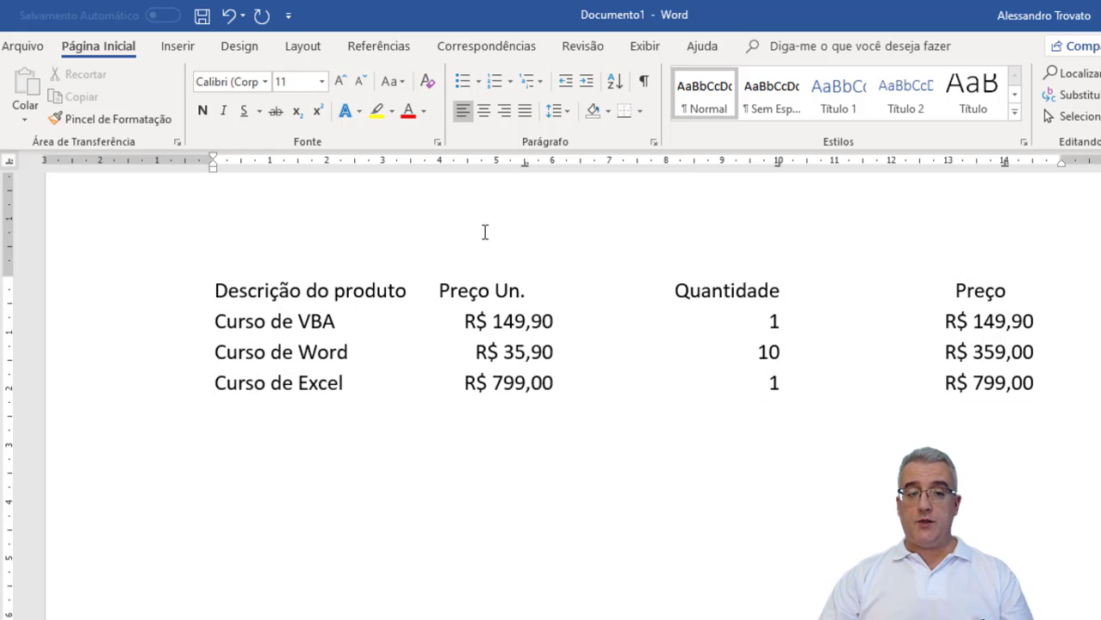
# Swap the heading line's decimal tab for another tab type so Preço Un. sits above the prices.
pyautogui.moveTo(526, 163); pyautogui.dragTo(526, 226)
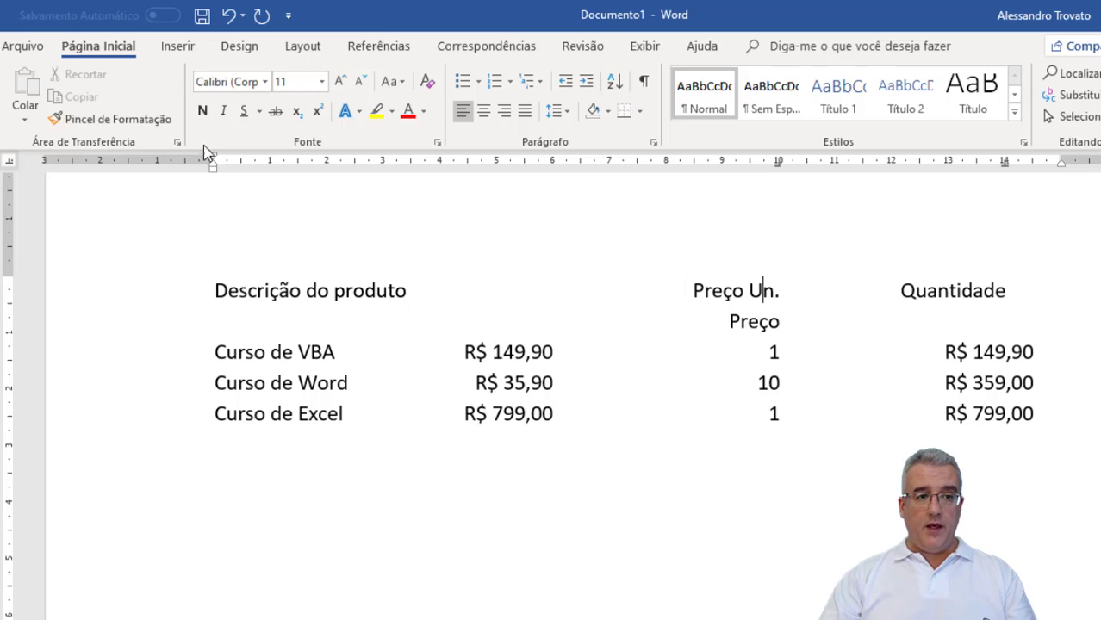
pyautogui.click(10, 160)
pyautogui.click(11, 164)
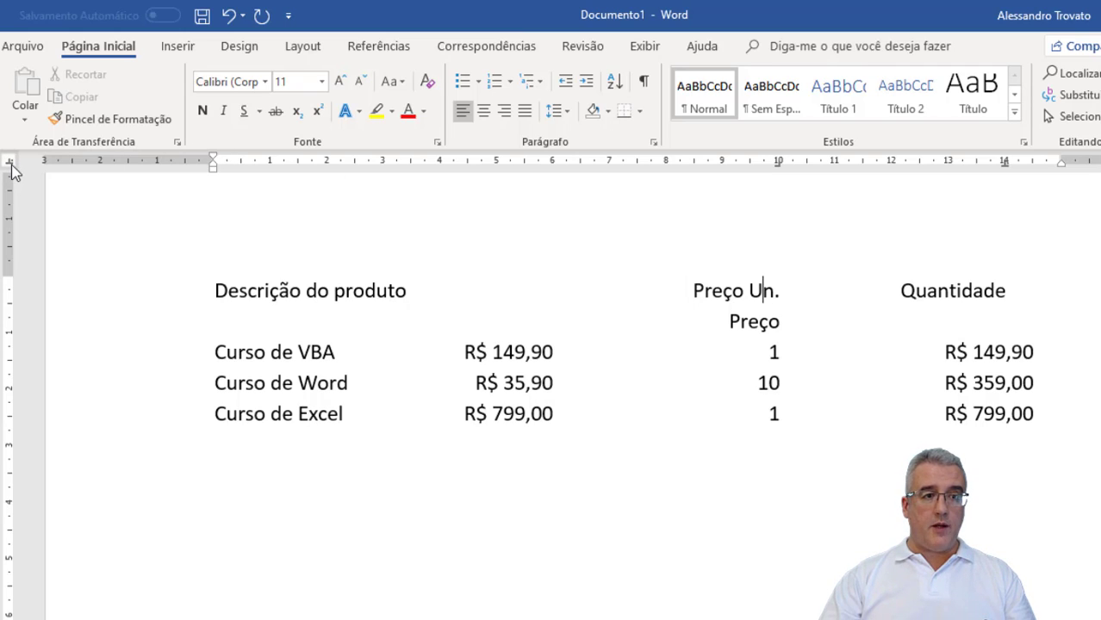
pyautogui.click(9, 161)
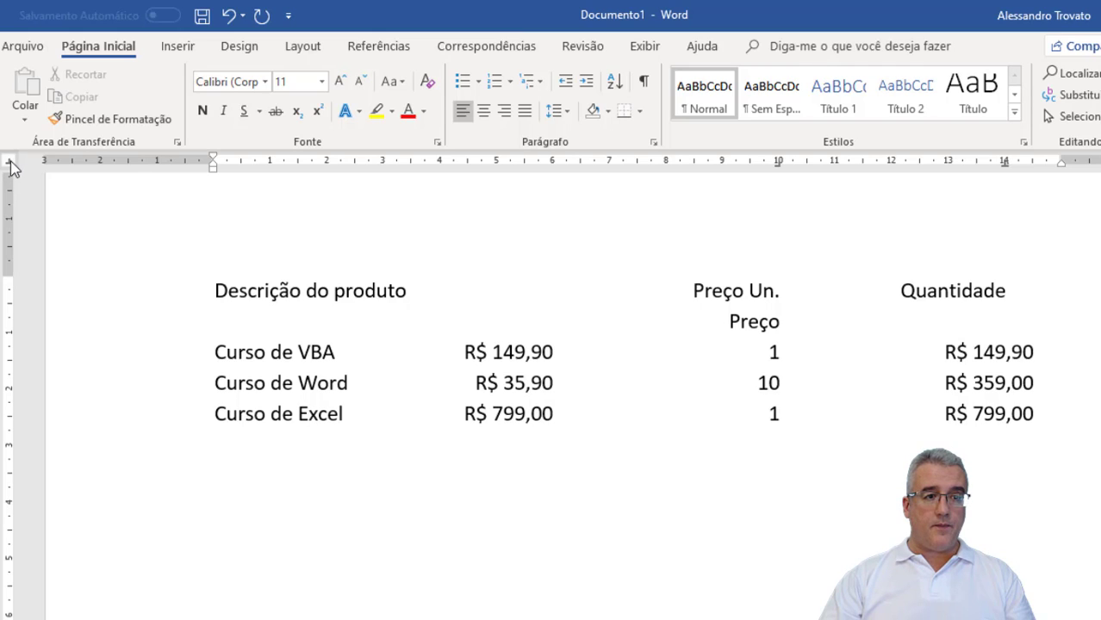
pyautogui.click(9, 162)
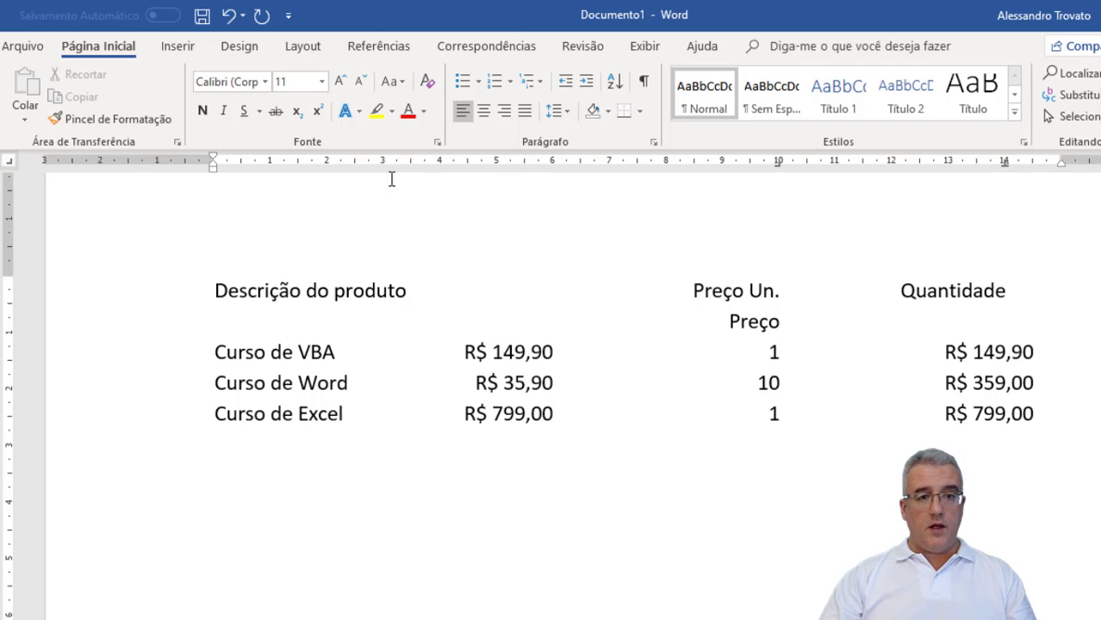
pyautogui.moveTo(536, 166); pyautogui.dragTo(560, 177)
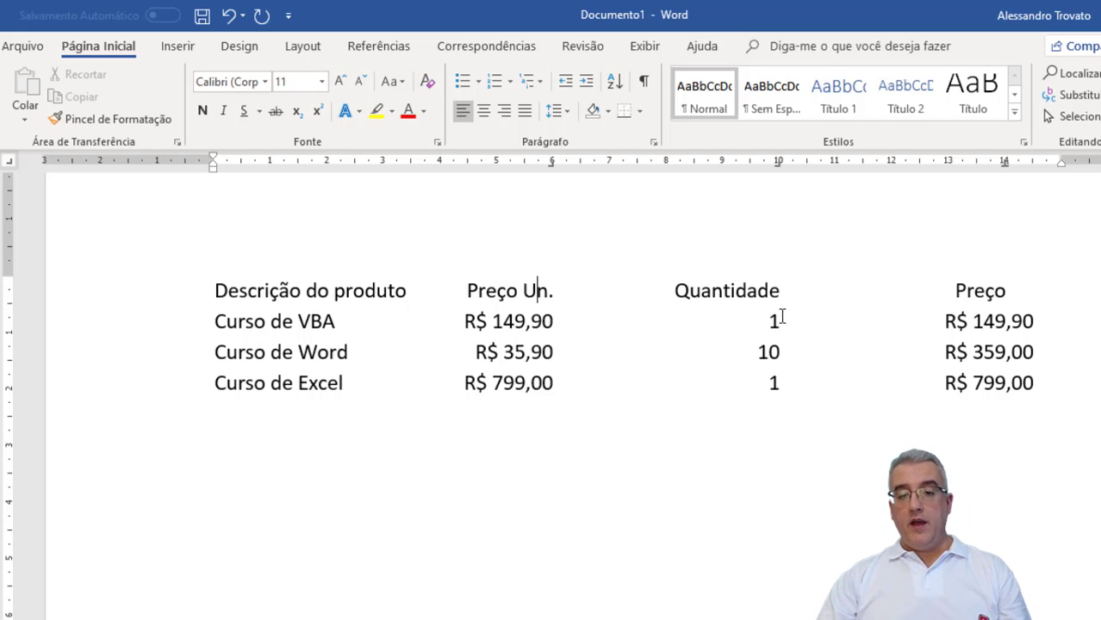
# Move the Quantidade heading's tab stop rightward, then check the product rows' tab stops.
pyautogui.click(770, 290)
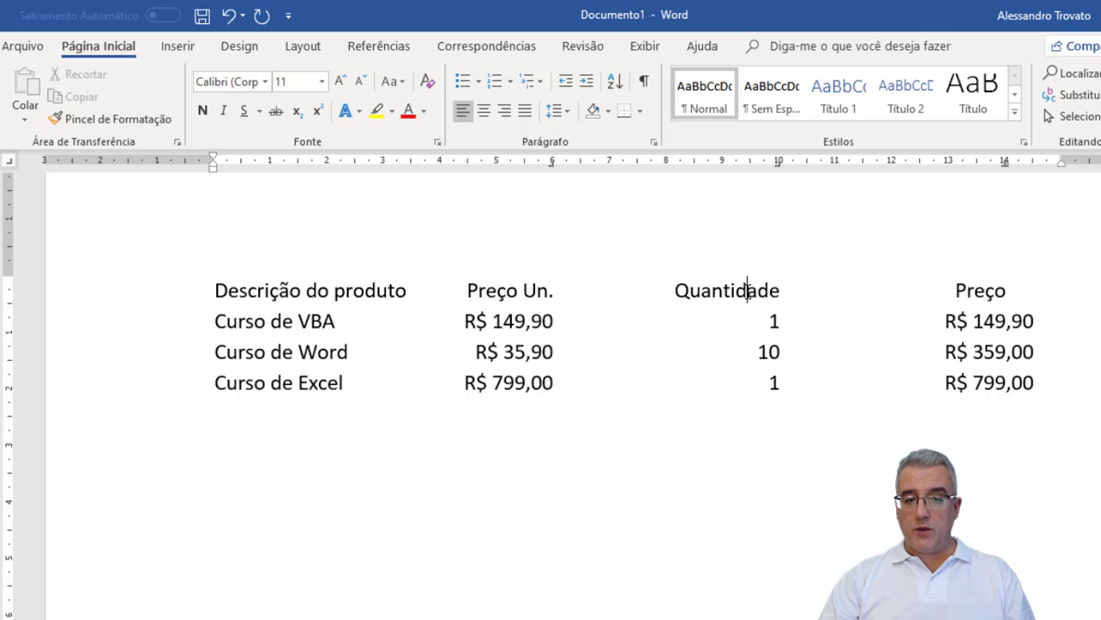
pyautogui.click(747, 291)
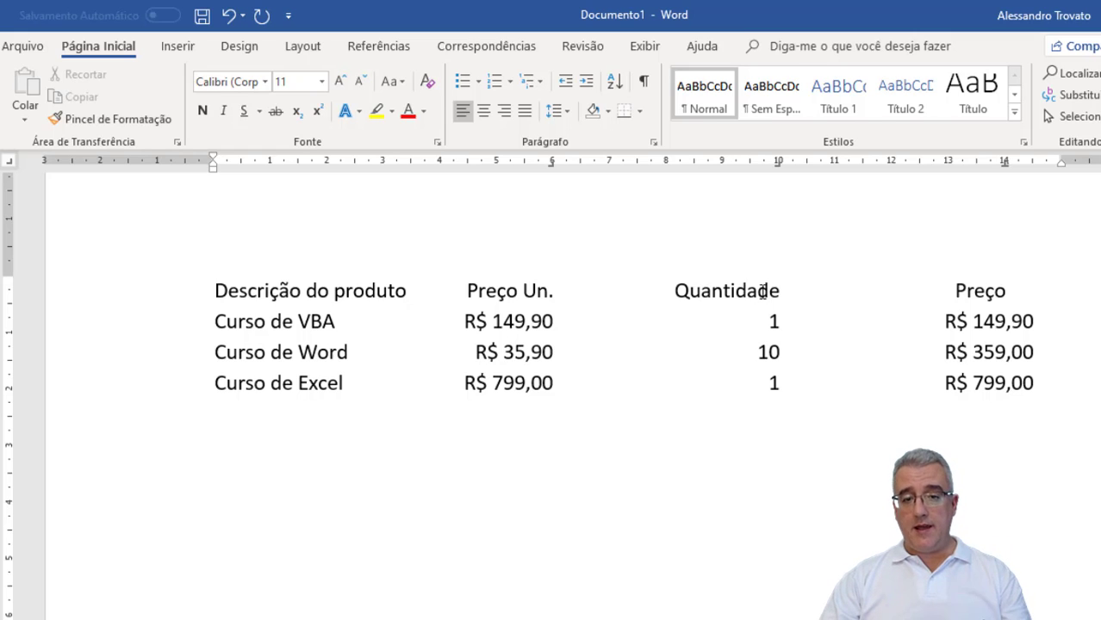
pyautogui.click(710, 290)
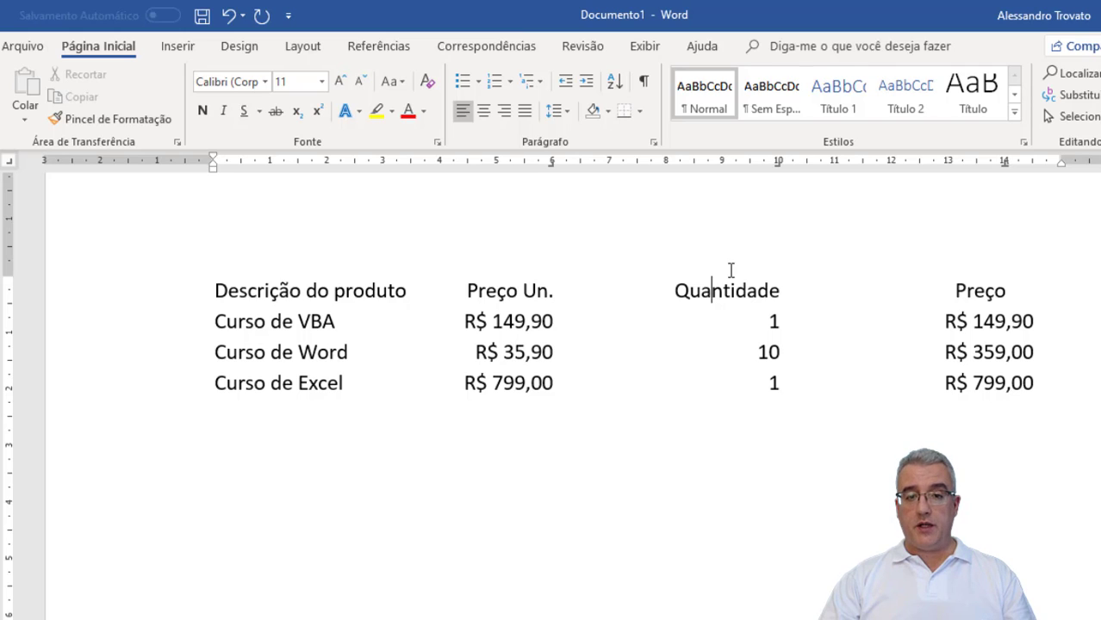
pyautogui.moveTo(777, 169); pyautogui.dragTo(830, 180)
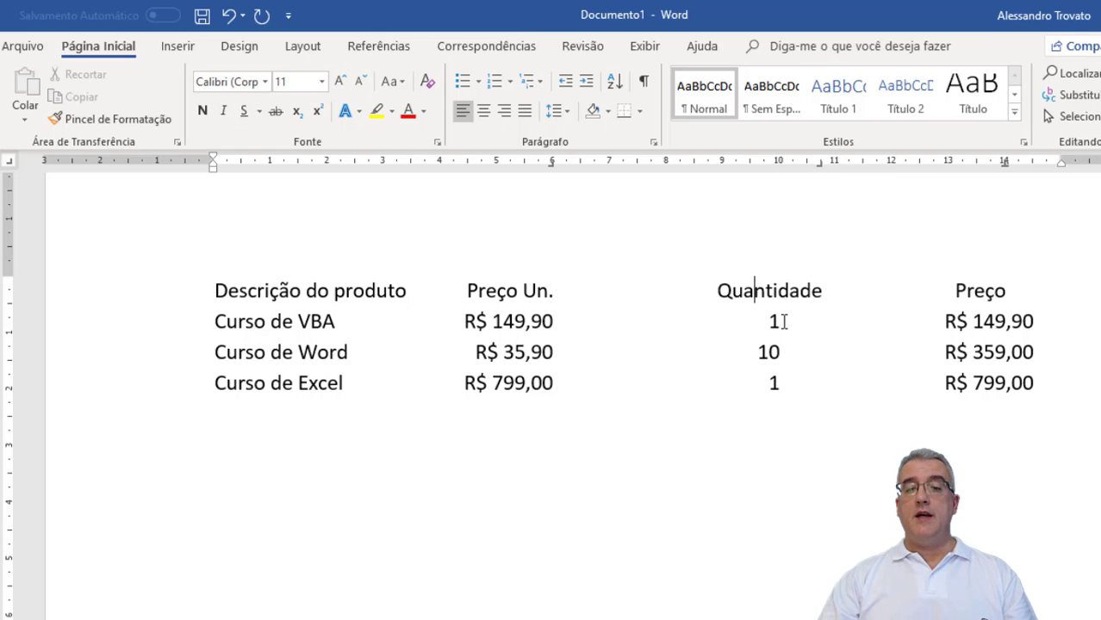
pyautogui.click(781, 351)
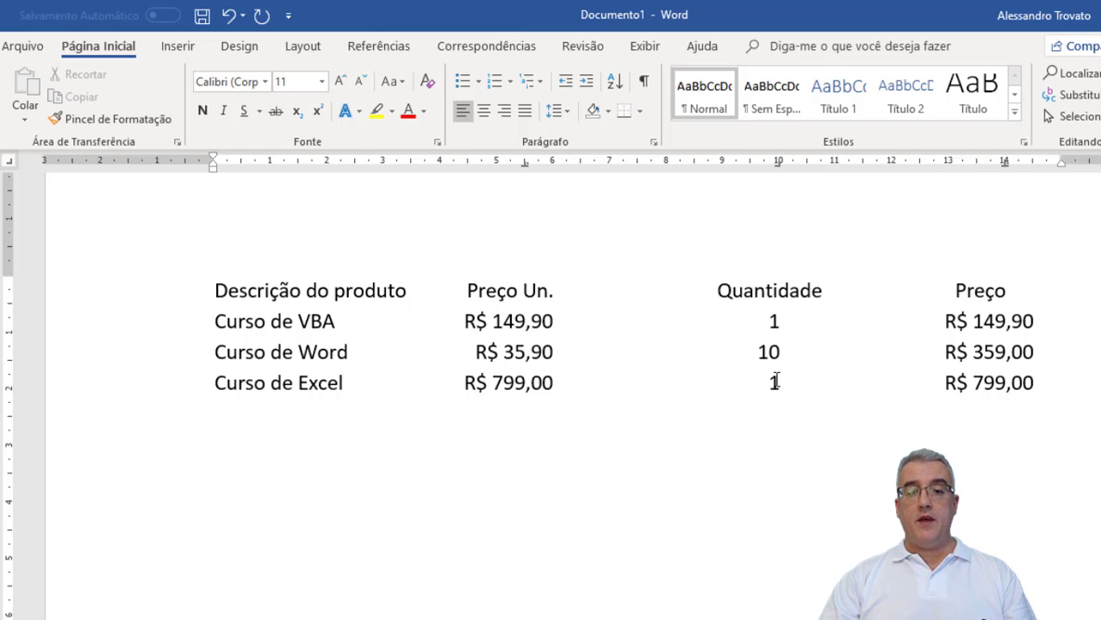
pyautogui.click(777, 382)
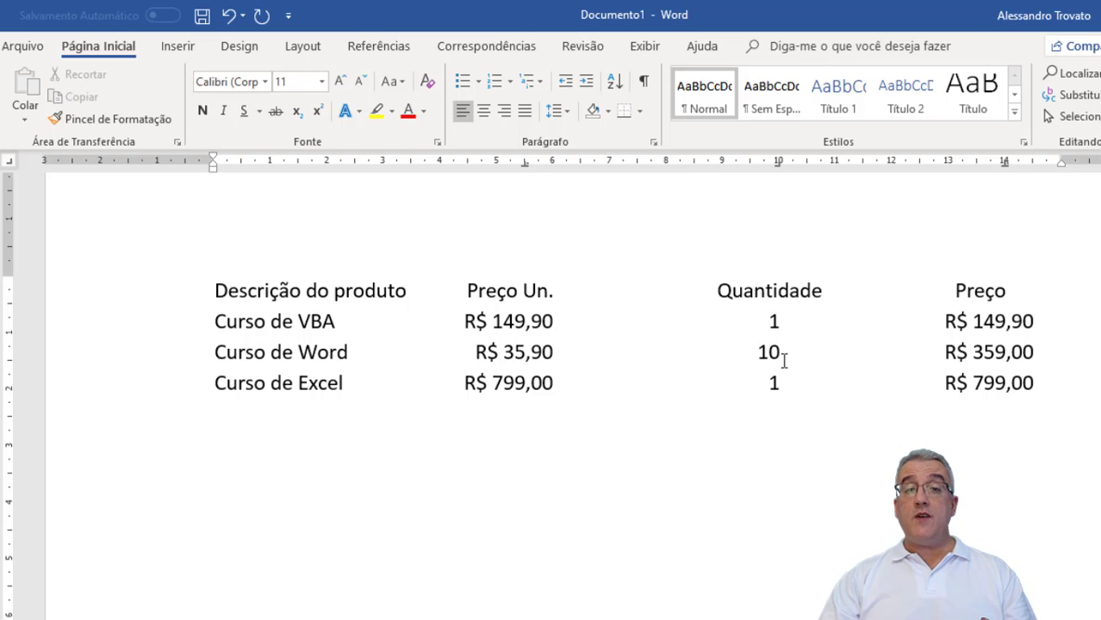
# Replace the three rows' right tab at 10 cm with a centred tab at about 9.7 cm.
pyautogui.moveTo(103, 327); pyautogui.dragTo(104, 382)
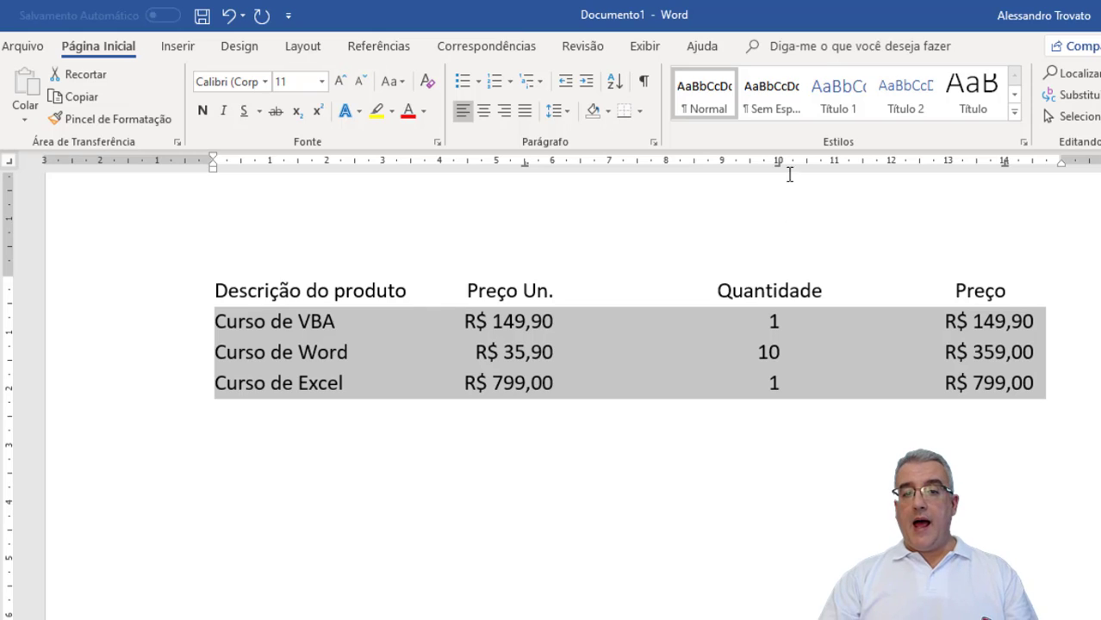
pyautogui.moveTo(778, 165); pyautogui.dragTo(776, 193)
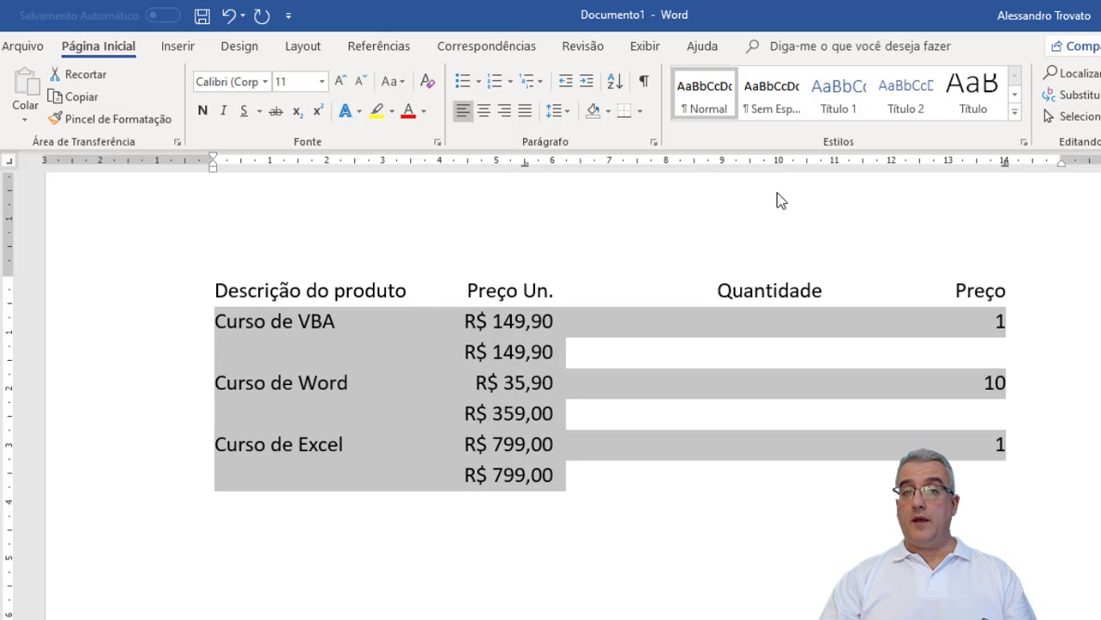
pyautogui.click(10, 161)
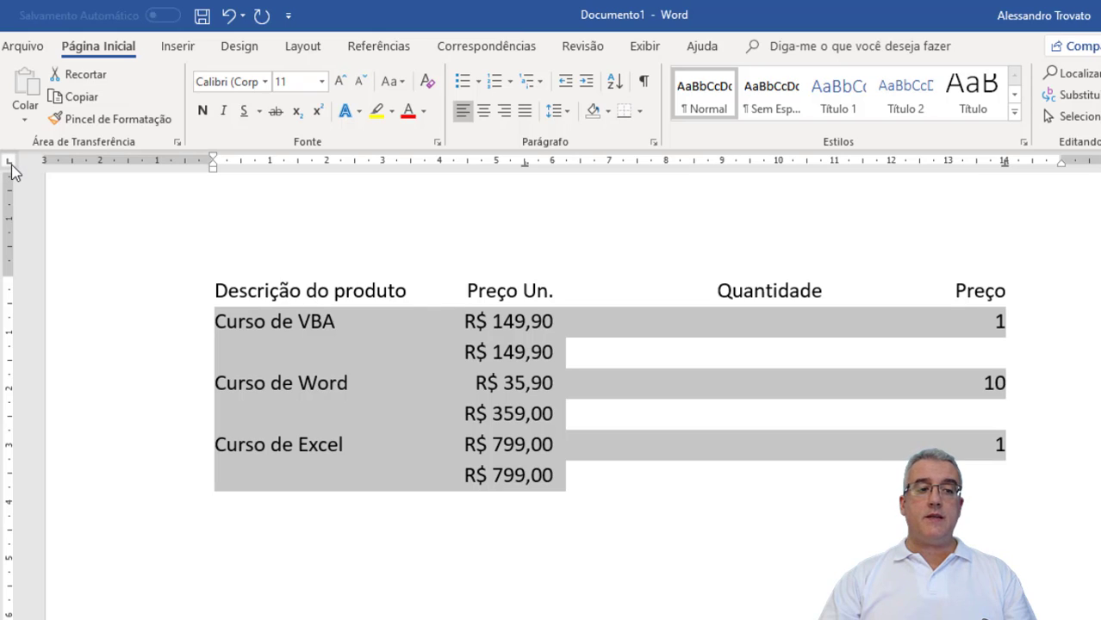
pyautogui.click(8, 165)
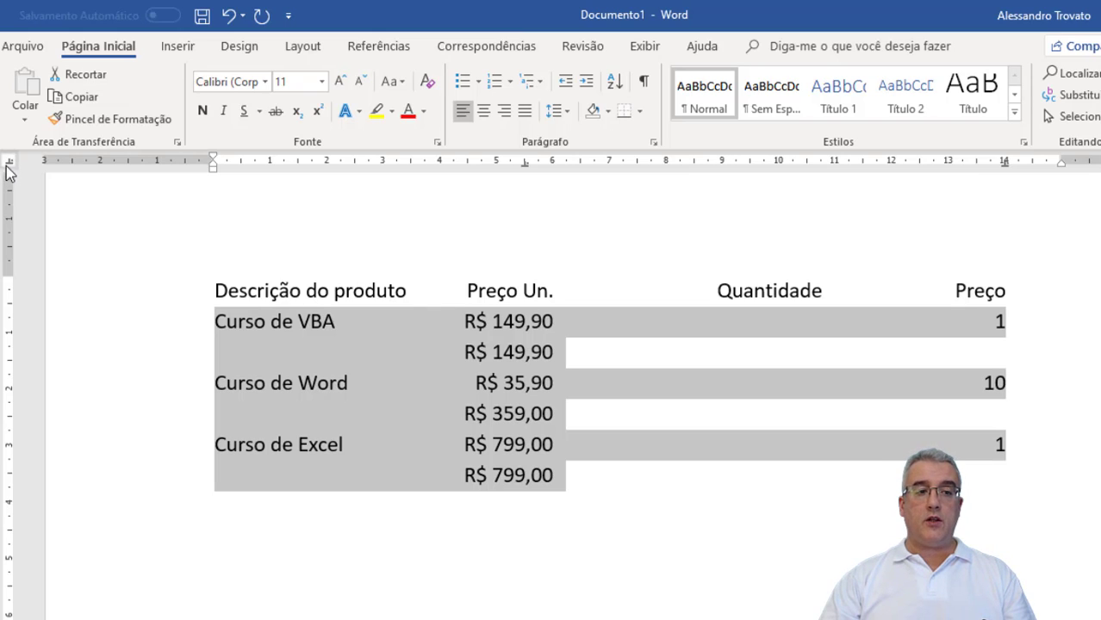
pyautogui.click(10, 163)
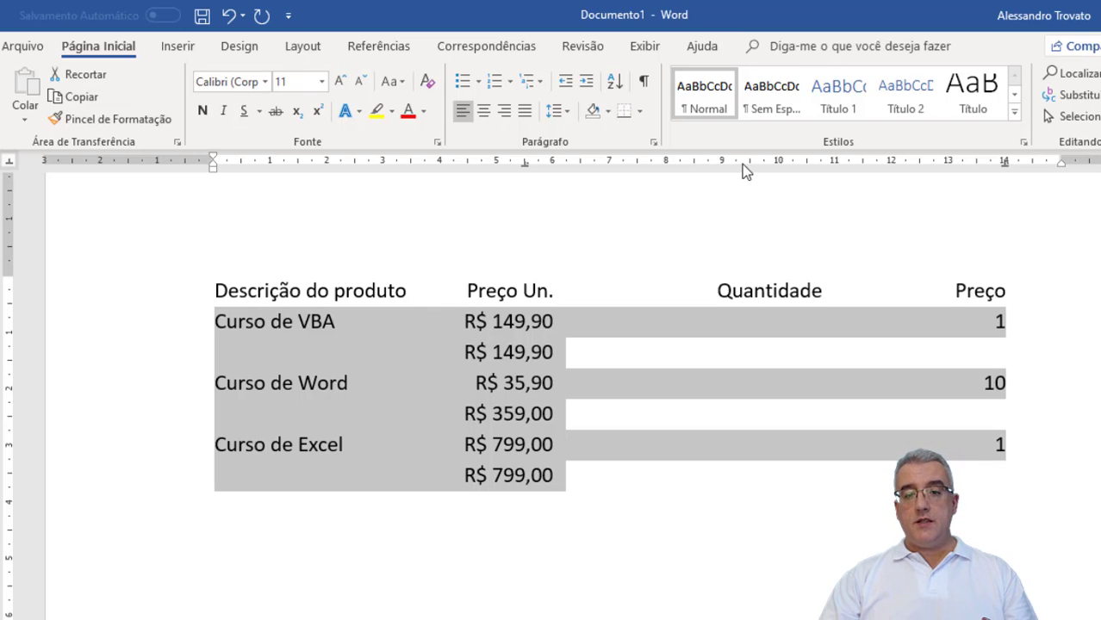
pyautogui.click(777, 161)
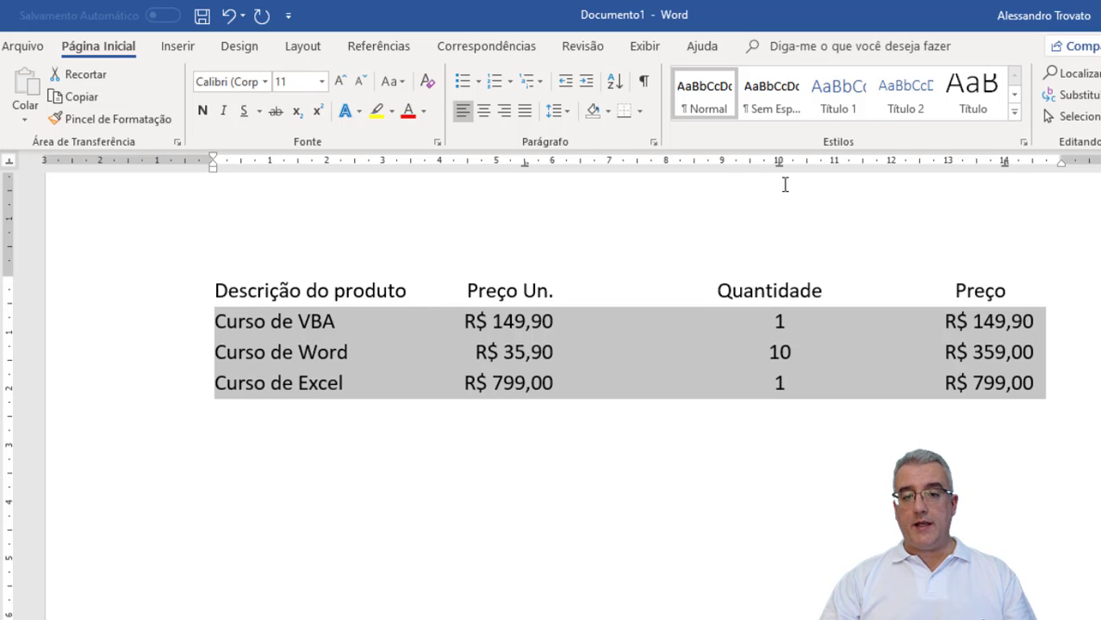
pyautogui.moveTo(779, 167); pyautogui.dragTo(765, 167)
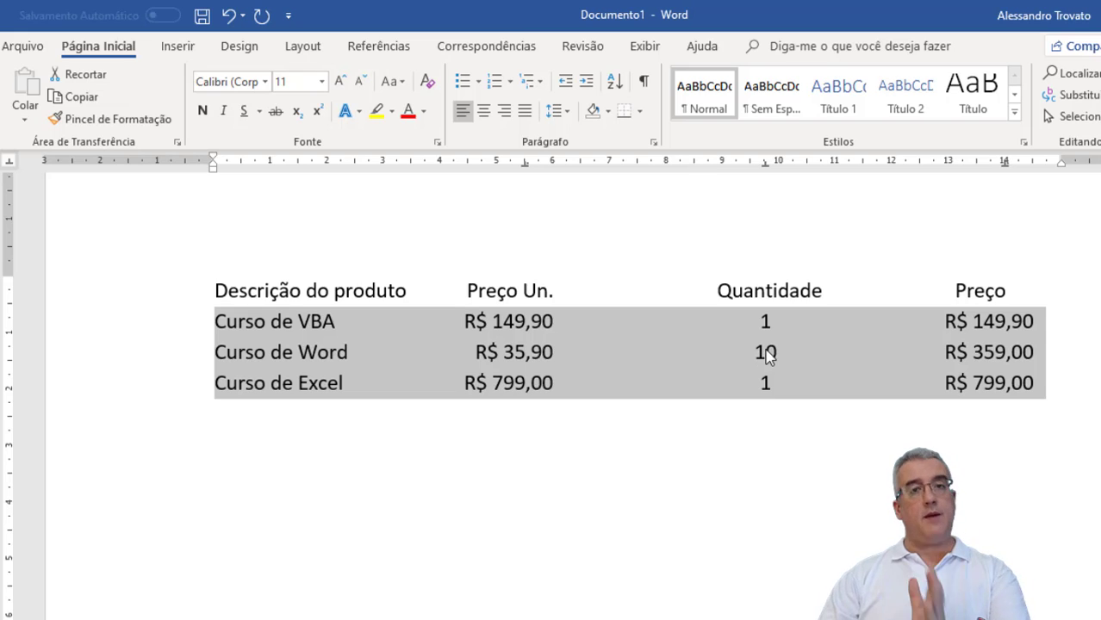
pyautogui.click(866, 413)
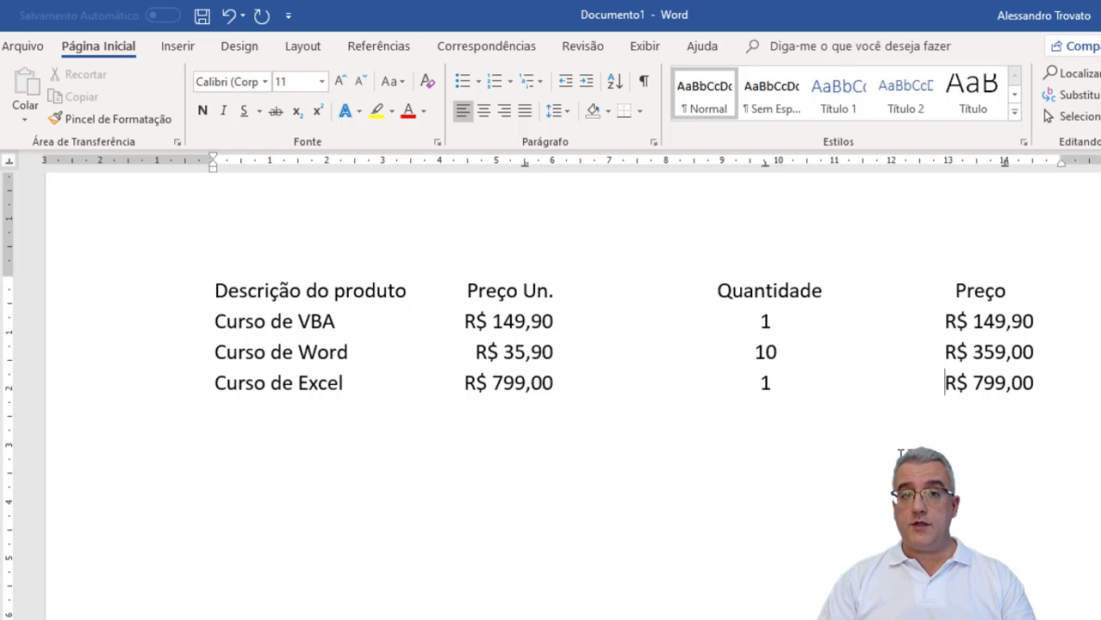
pyautogui.moveTo(112, 383); pyautogui.dragTo(113, 341)
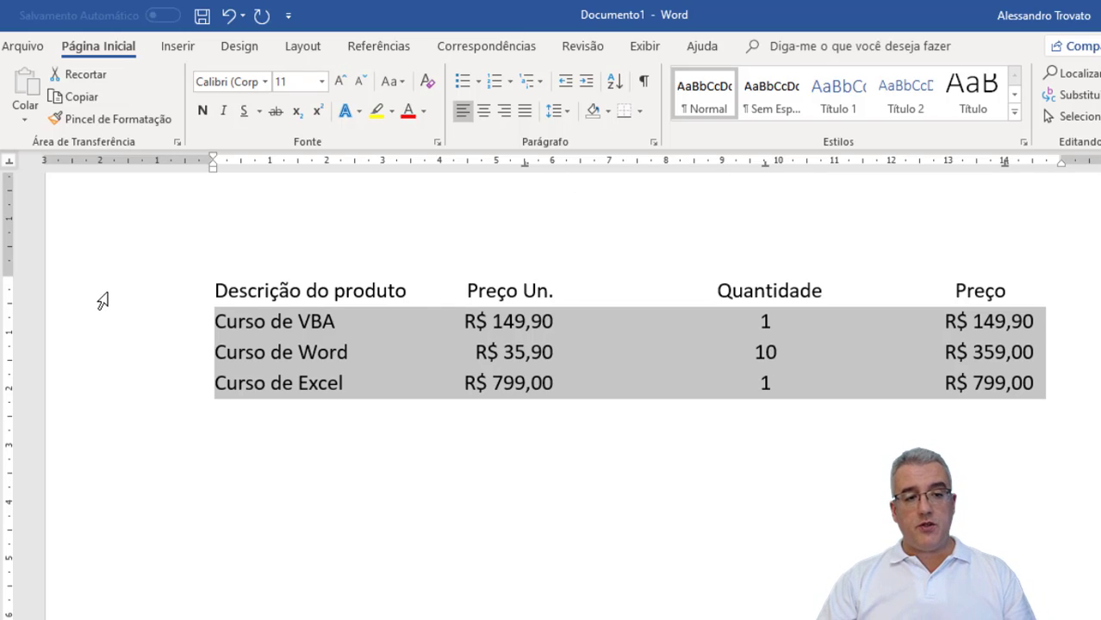
pyautogui.moveTo(102, 300); pyautogui.dragTo(99, 386)
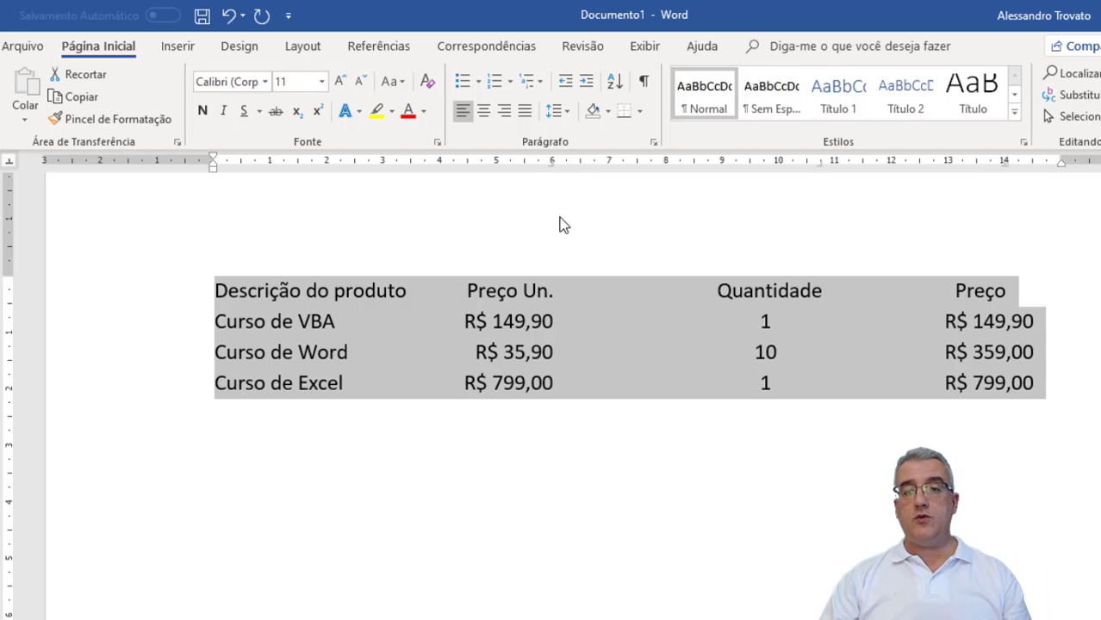
pyautogui.moveTo(550, 167); pyautogui.dragTo(548, 168)
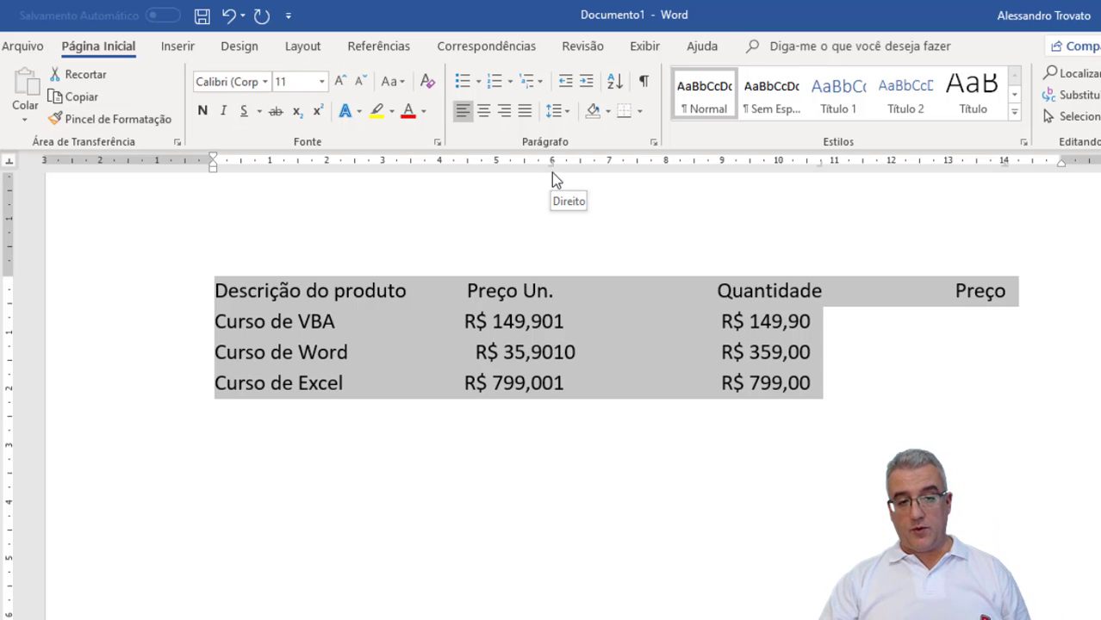
pyautogui.hotkey('ctrl', 'z')
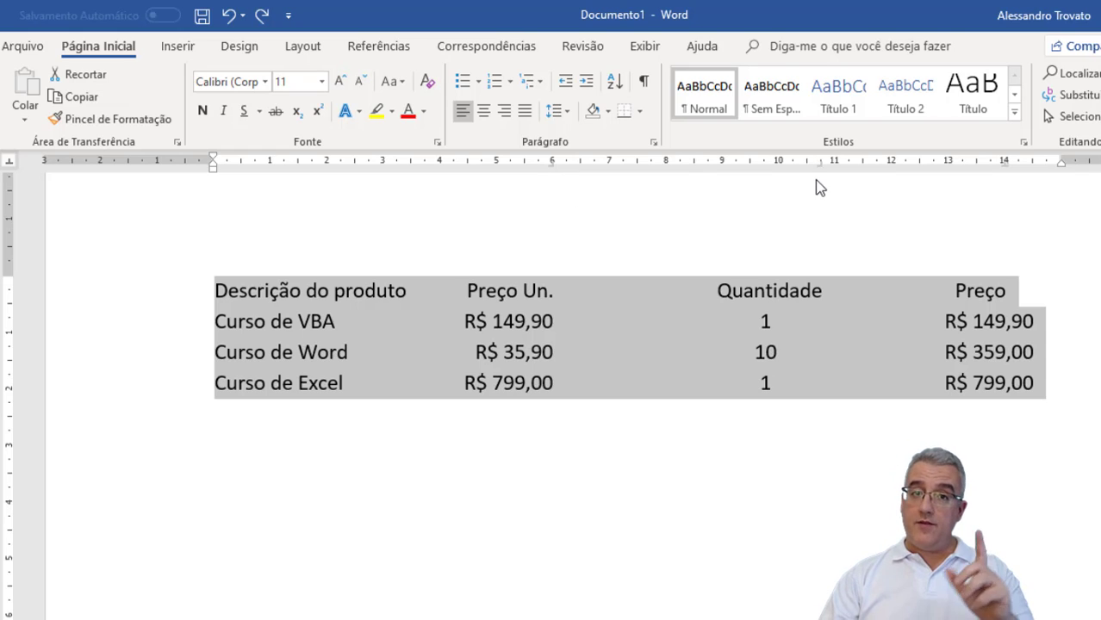
pyautogui.click(435, 290)
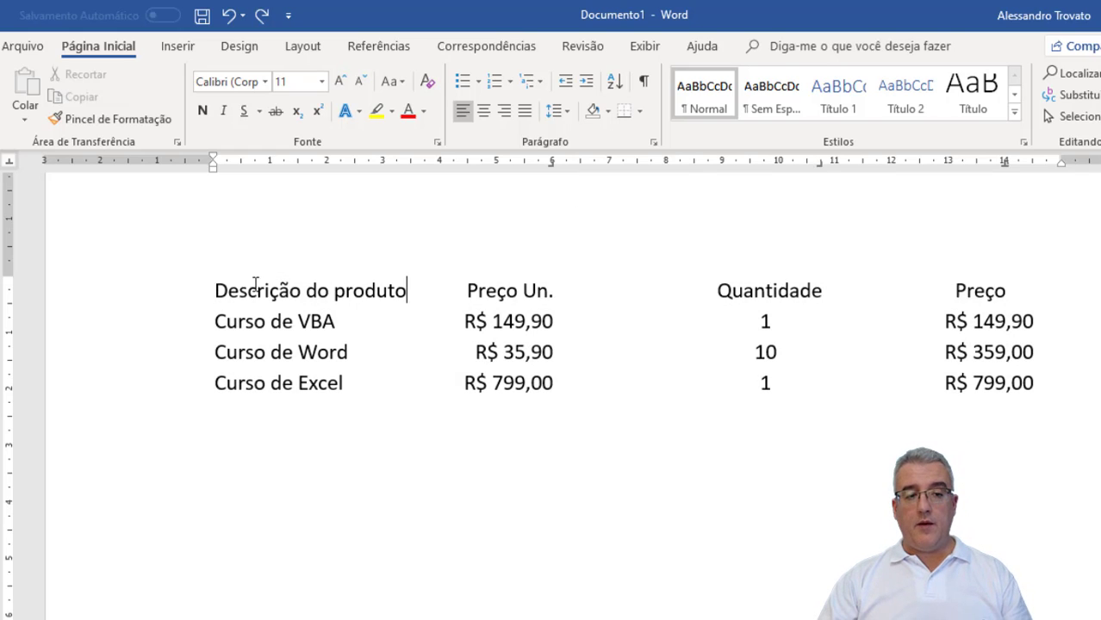
pyautogui.click(123, 290)
pyautogui.click(118, 321)
pyautogui.click(109, 358)
pyautogui.click(103, 379)
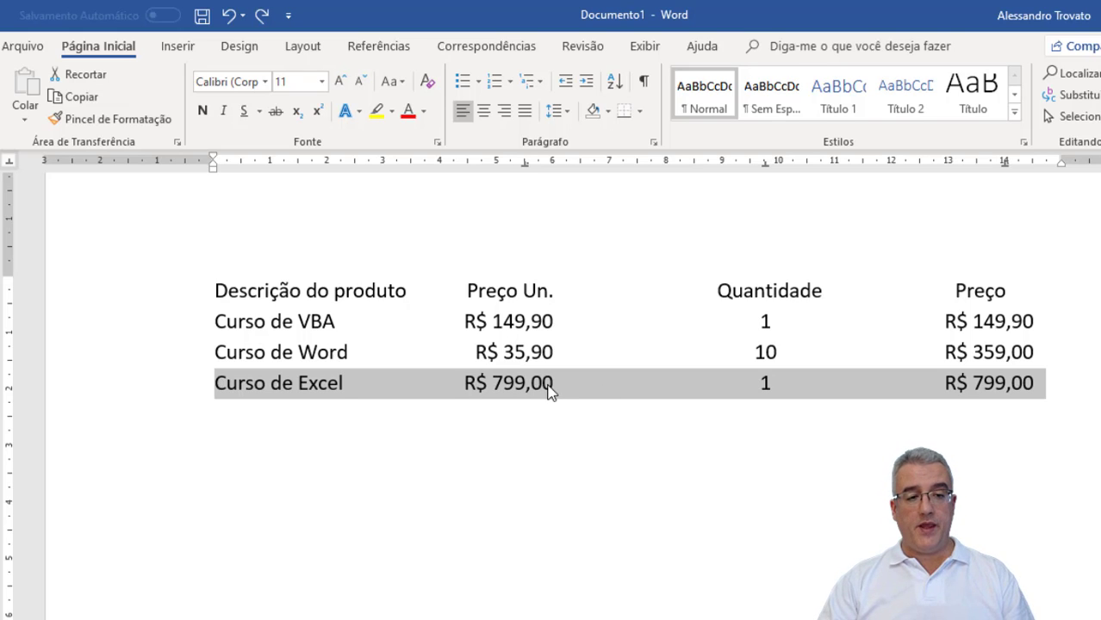
pyautogui.click(457, 349)
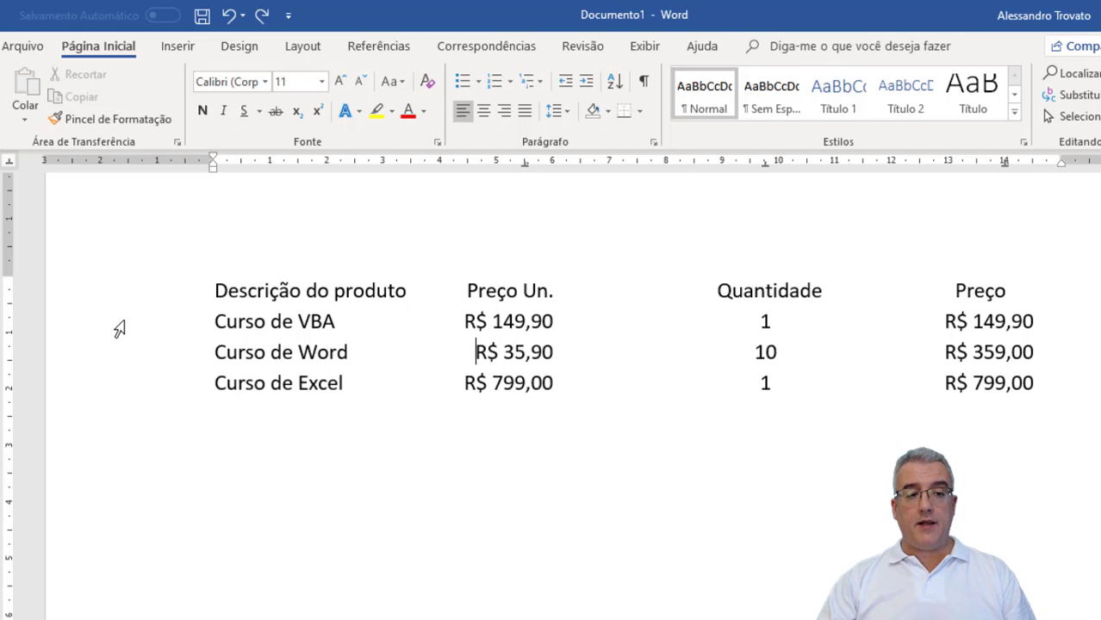
pyautogui.moveTo(118, 328); pyautogui.dragTo(145, 387)
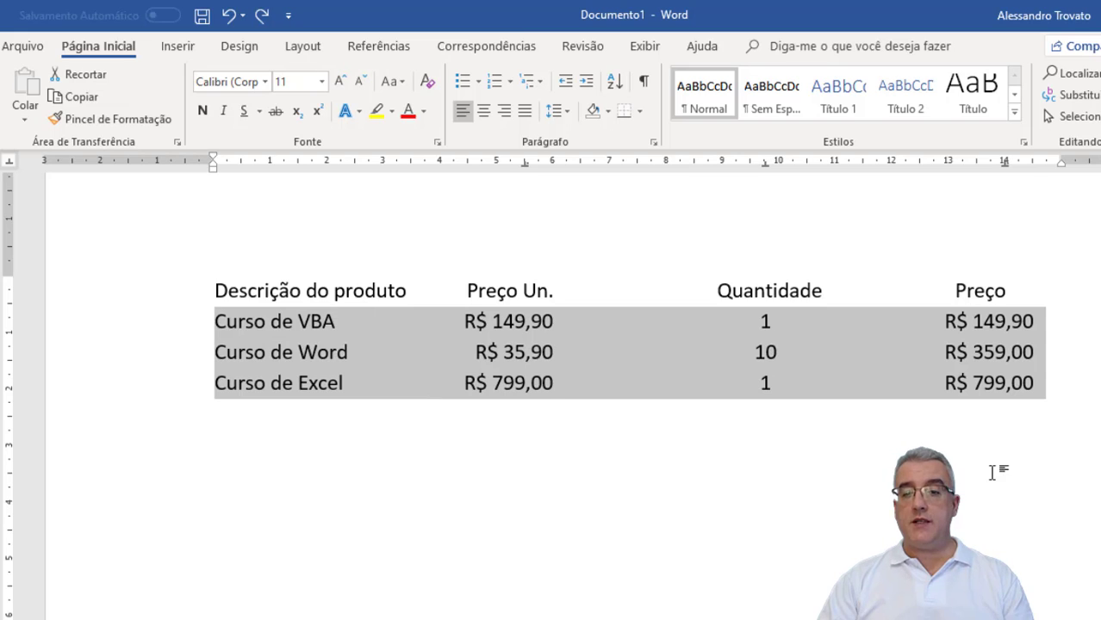
# Open the Tabulação dialog and give the 5,5 cm tab stop a dotted leader.
pyautogui.doubleClick(766, 164)
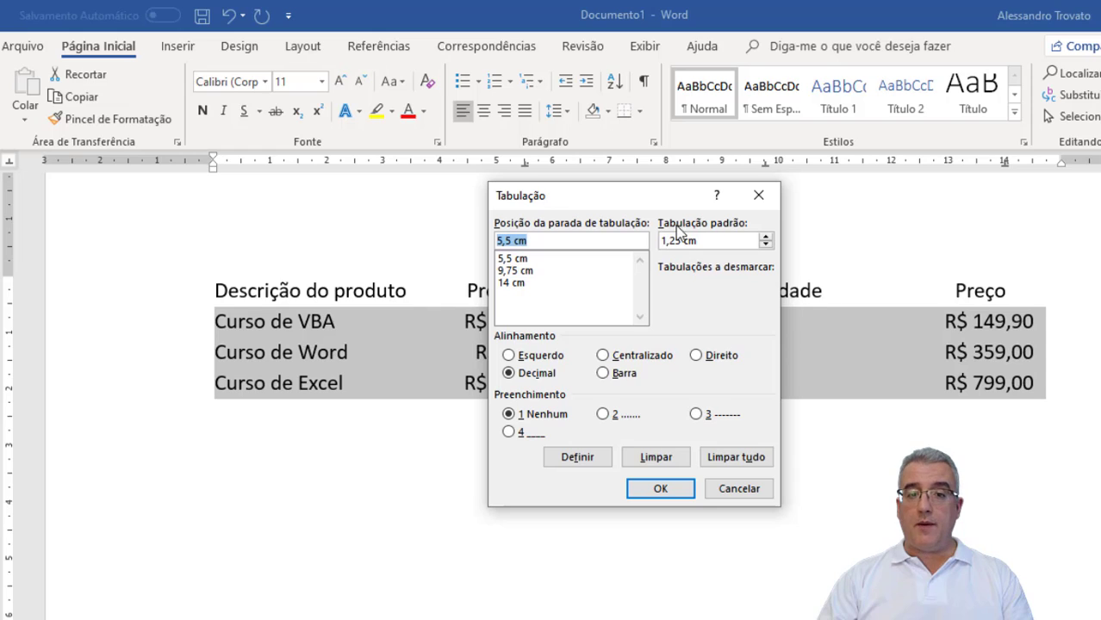
pyautogui.click(765, 240)
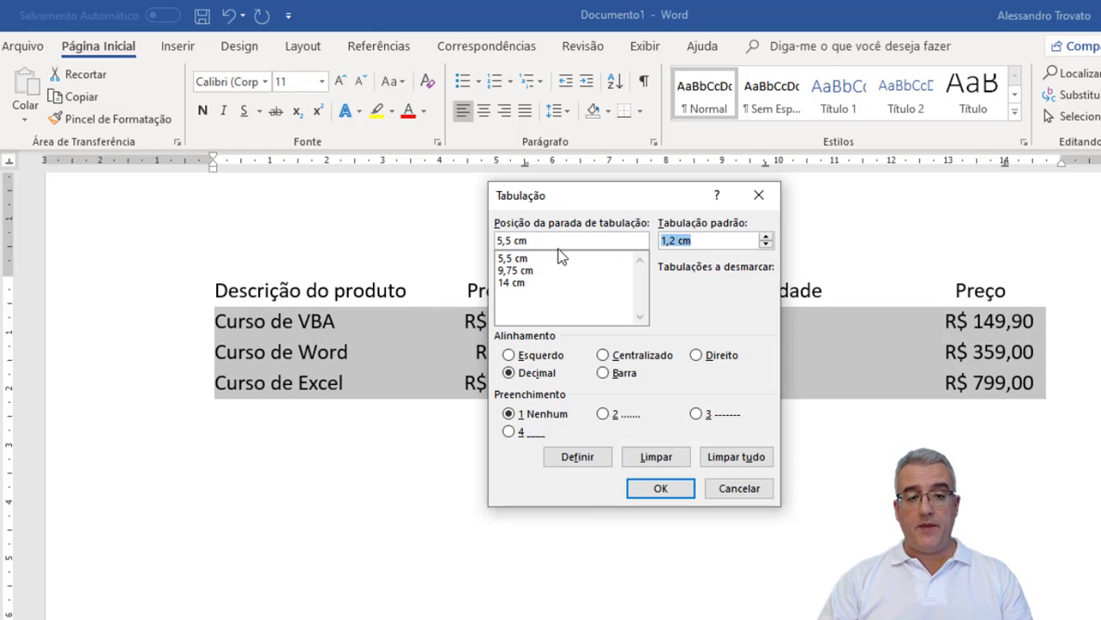
pyautogui.click(513, 260)
pyautogui.click(519, 271)
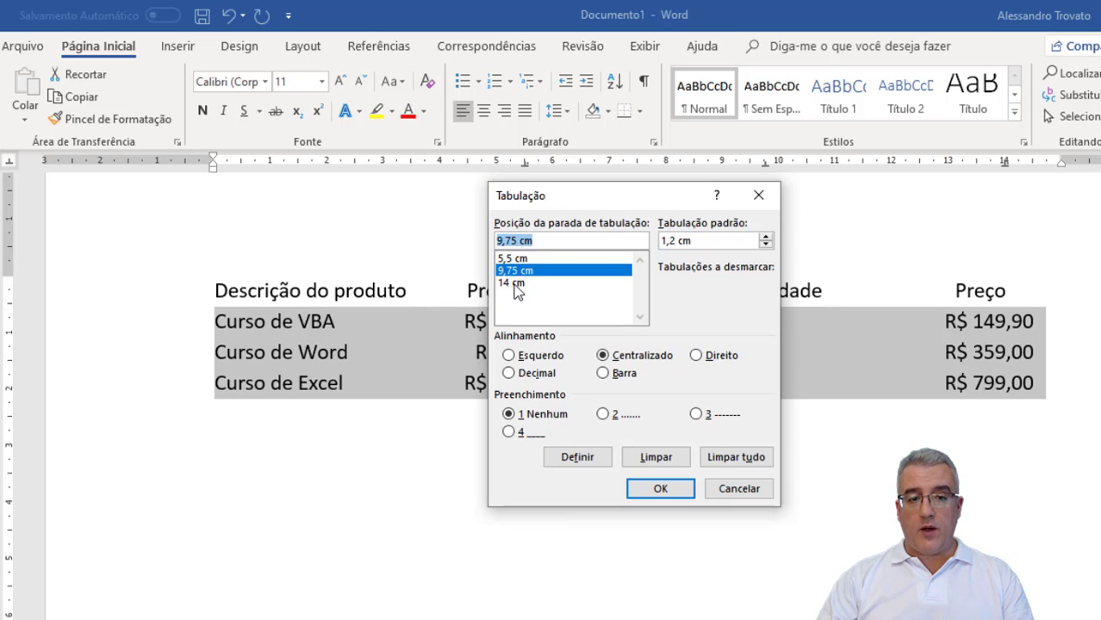
pyautogui.click(516, 283)
pyautogui.click(522, 270)
pyautogui.click(523, 260)
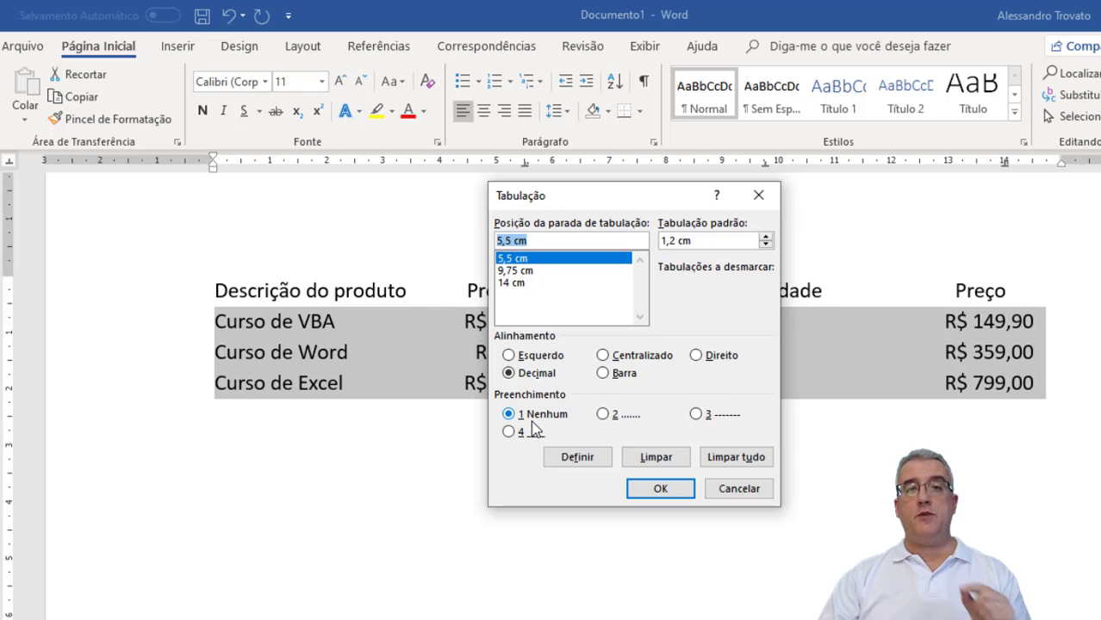
pyautogui.click(604, 415)
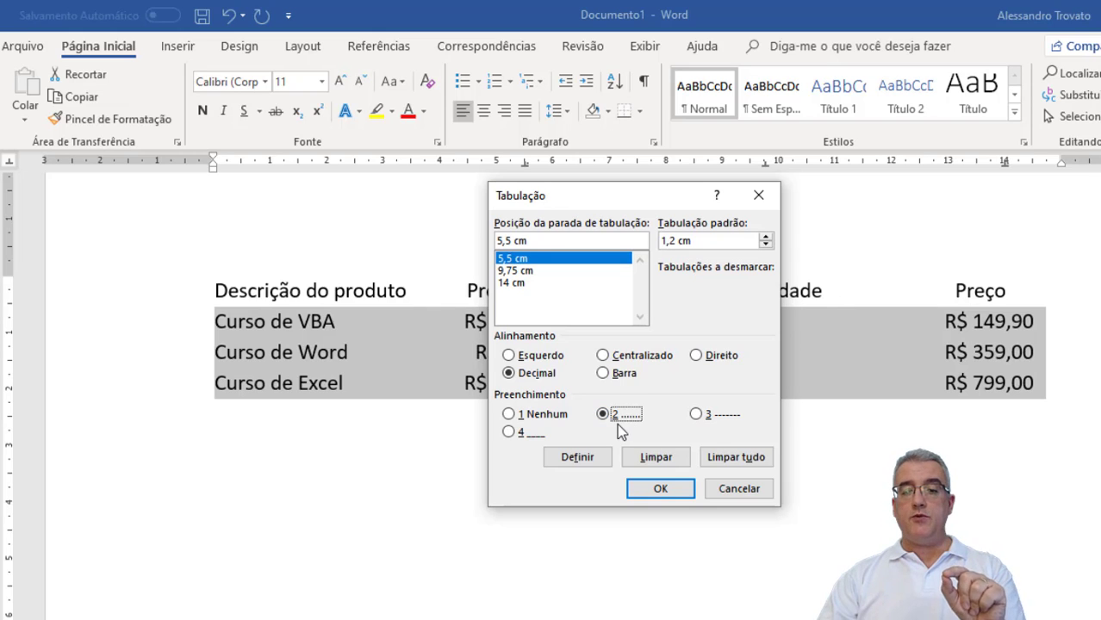
pyautogui.click(578, 457)
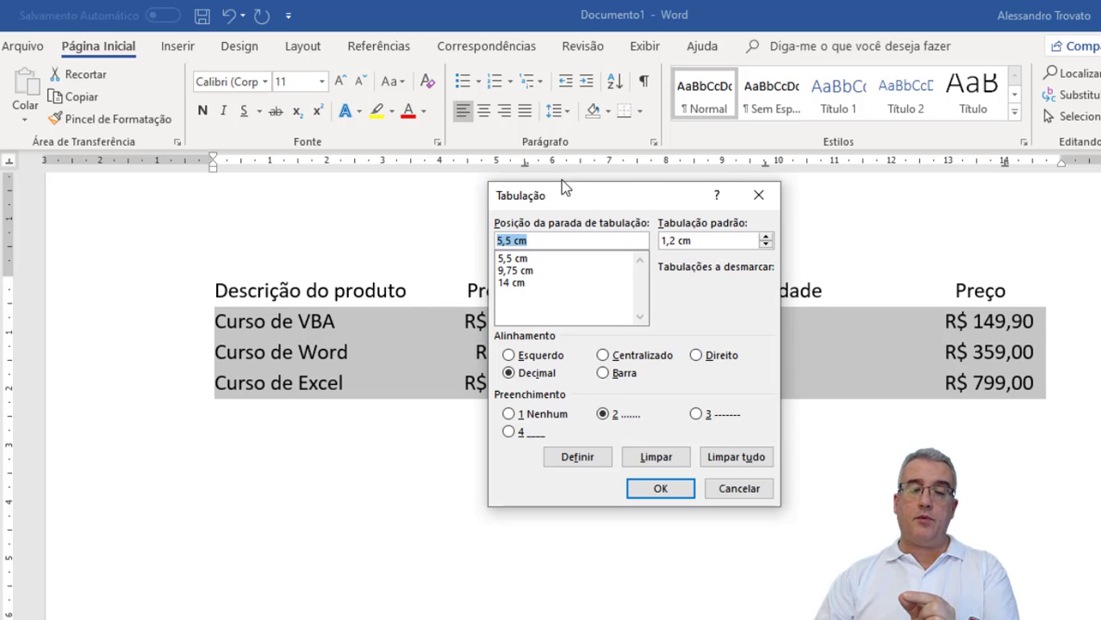
# Apply dotted leaders to the 9,75 cm and 14 cm tab stops.
pyautogui.click(516, 273)
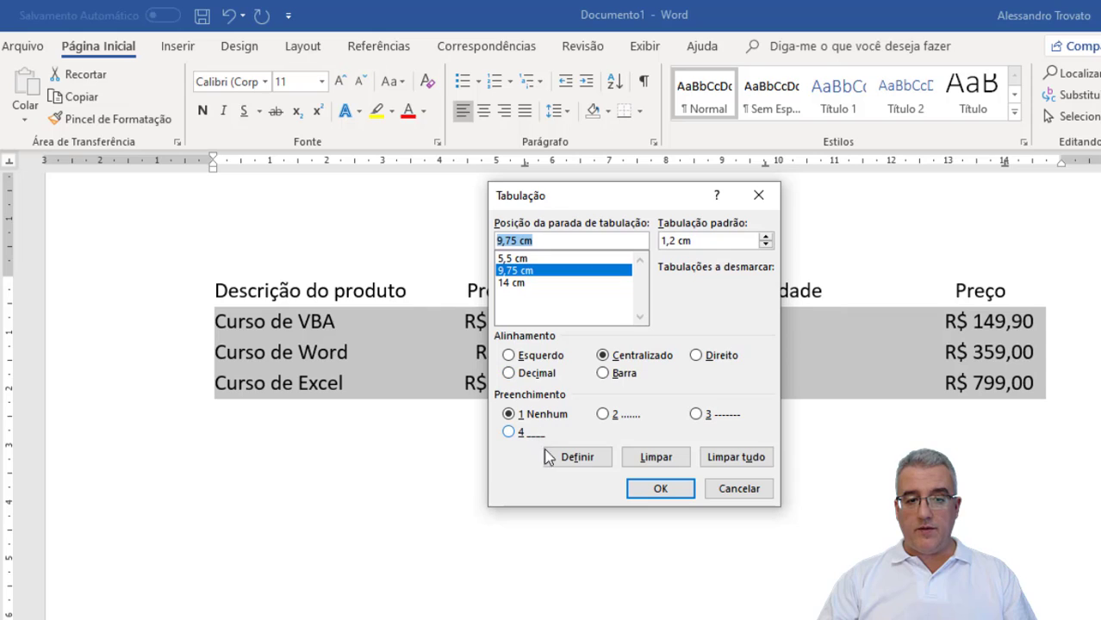
pyautogui.click(606, 415)
pyautogui.click(585, 456)
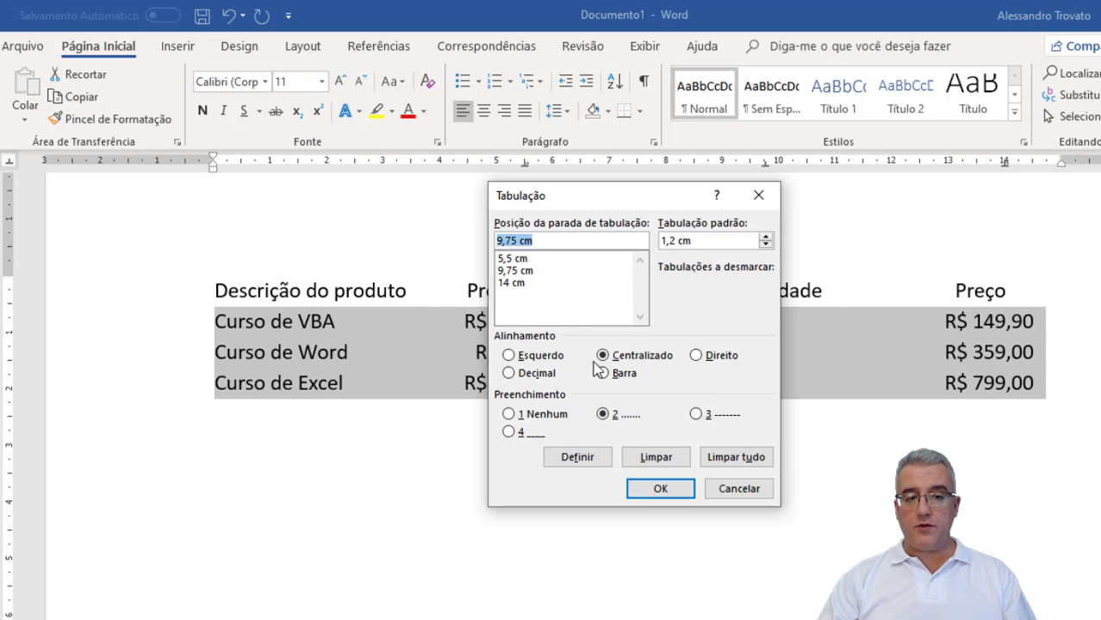
pyautogui.click(517, 285)
pyautogui.click(605, 414)
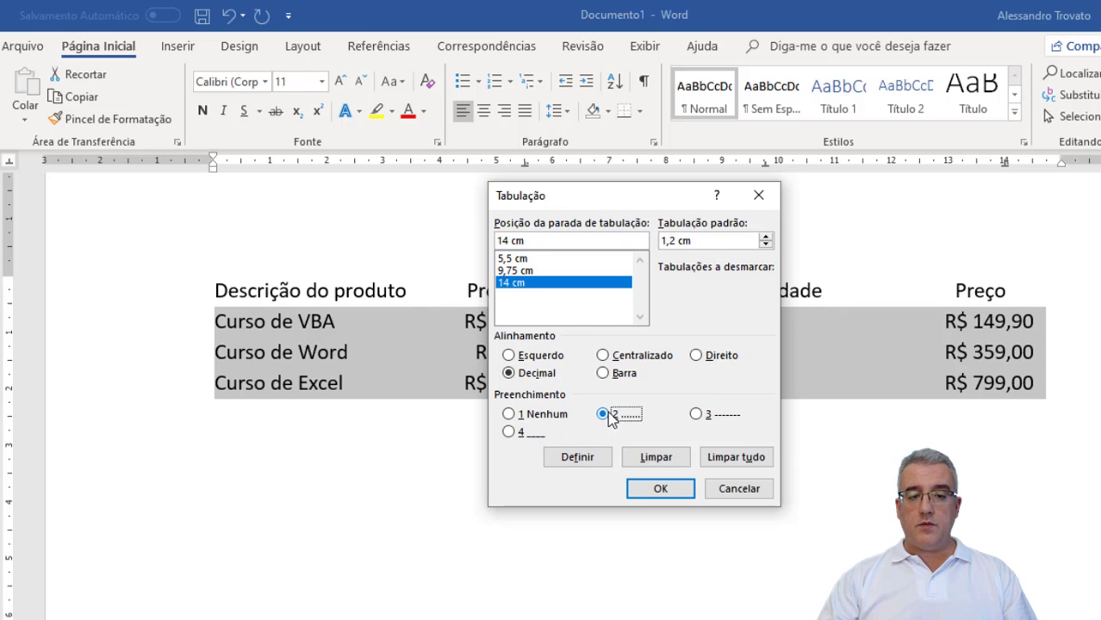
pyautogui.click(599, 463)
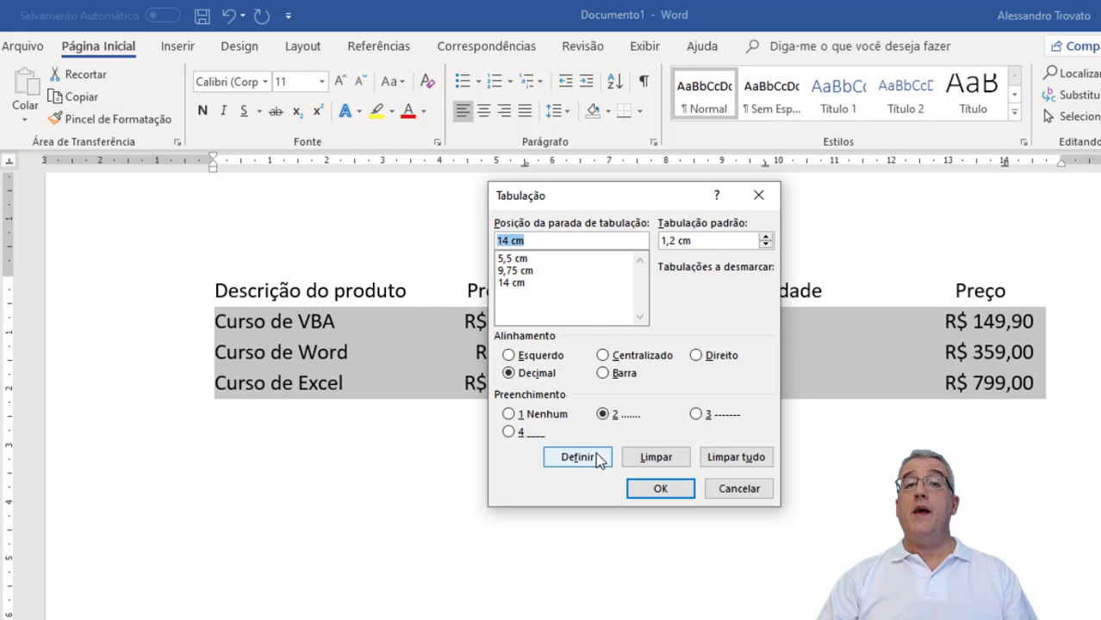
# Confirm the Tabulação dialog, then check the quantity tab stop on the selected product rows.
pyautogui.click(659, 488)
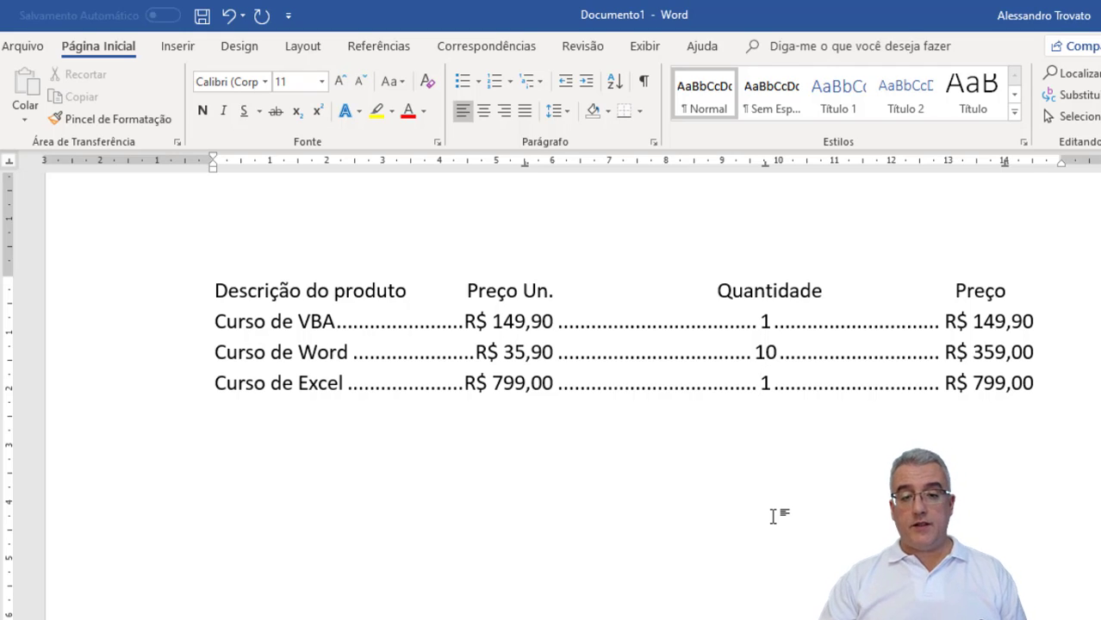
pyautogui.moveTo(107, 331); pyautogui.dragTo(106, 380)
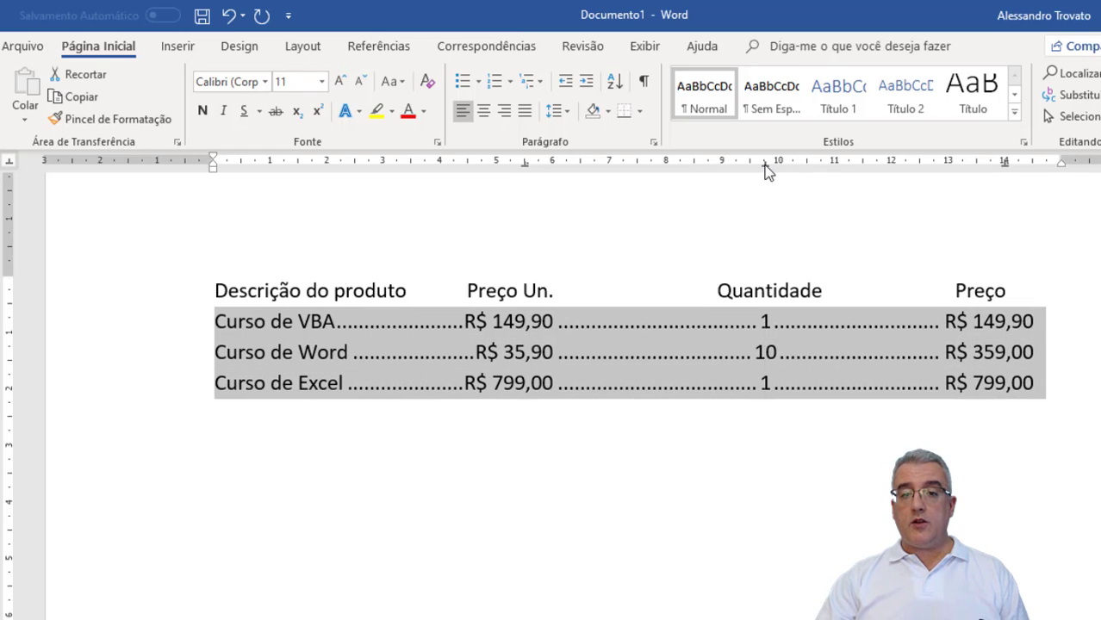
pyautogui.moveTo(763, 166)
pyautogui.mouseDown()
pyautogui.moveTo(656, 167)
pyautogui.moveTo(875, 171)
pyautogui.moveTo(764, 170)
pyautogui.mouseUp()
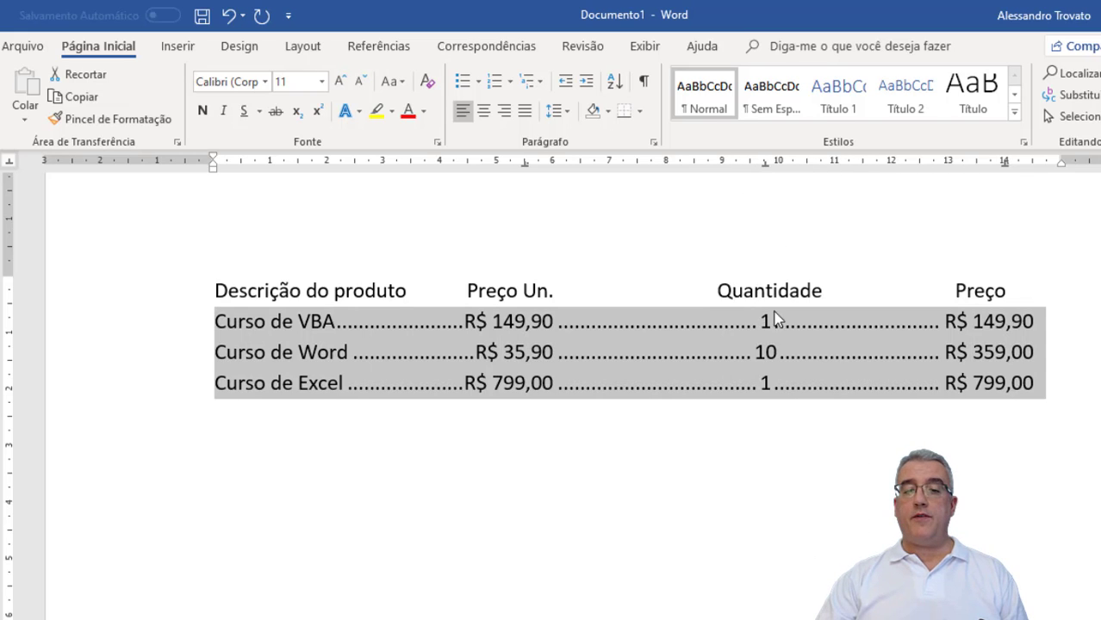
pyautogui.click(840, 357)
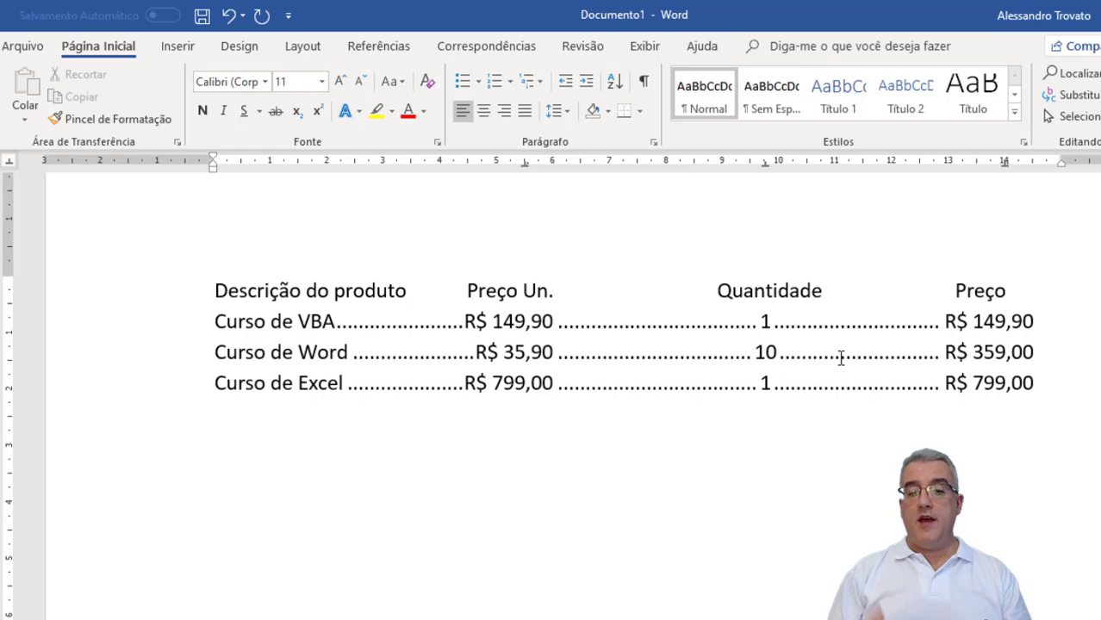
# Add a blank line below the Excel row, type a practice name-and-dots line, then delete it.
pyautogui.click(430, 467)
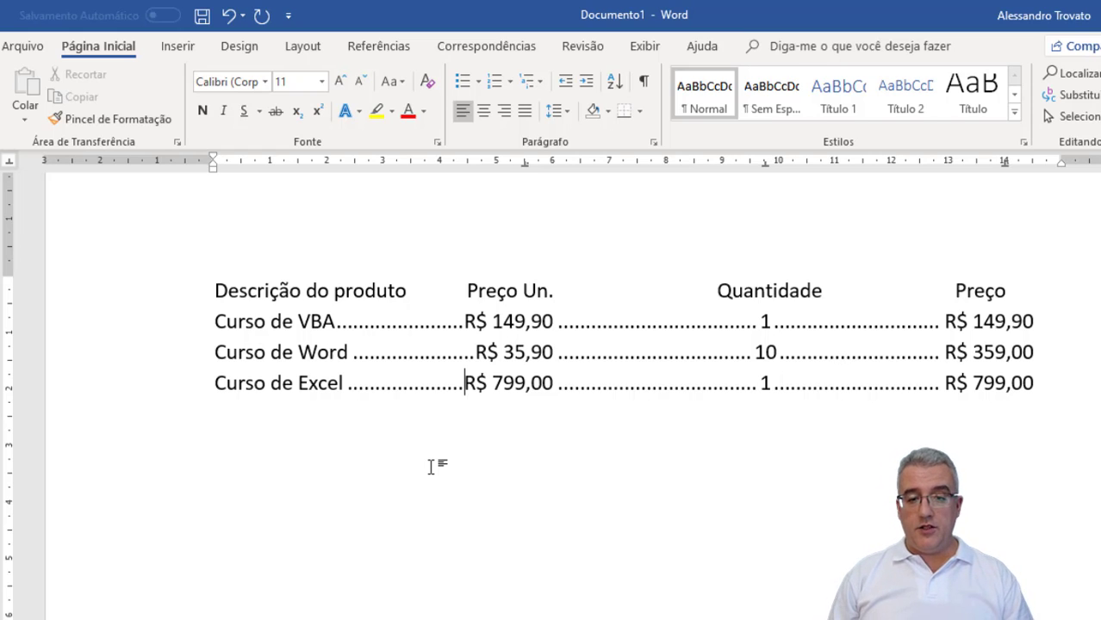
pyautogui.press('End')
pyautogui.press('Return')
pyautogui.press('Return')
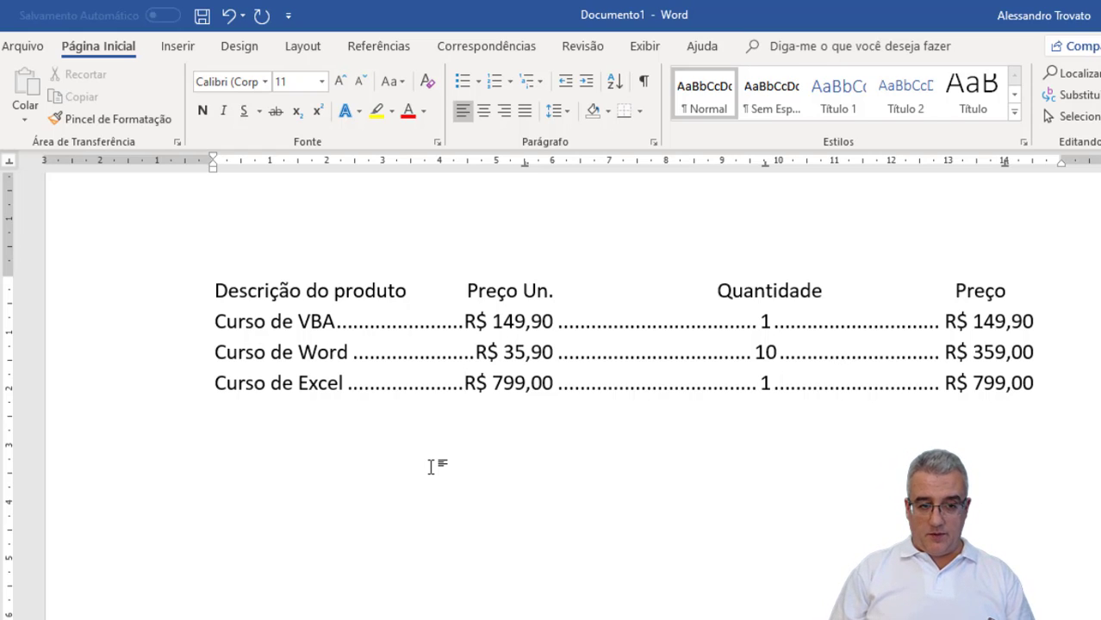
pyautogui.write('Alessandro')
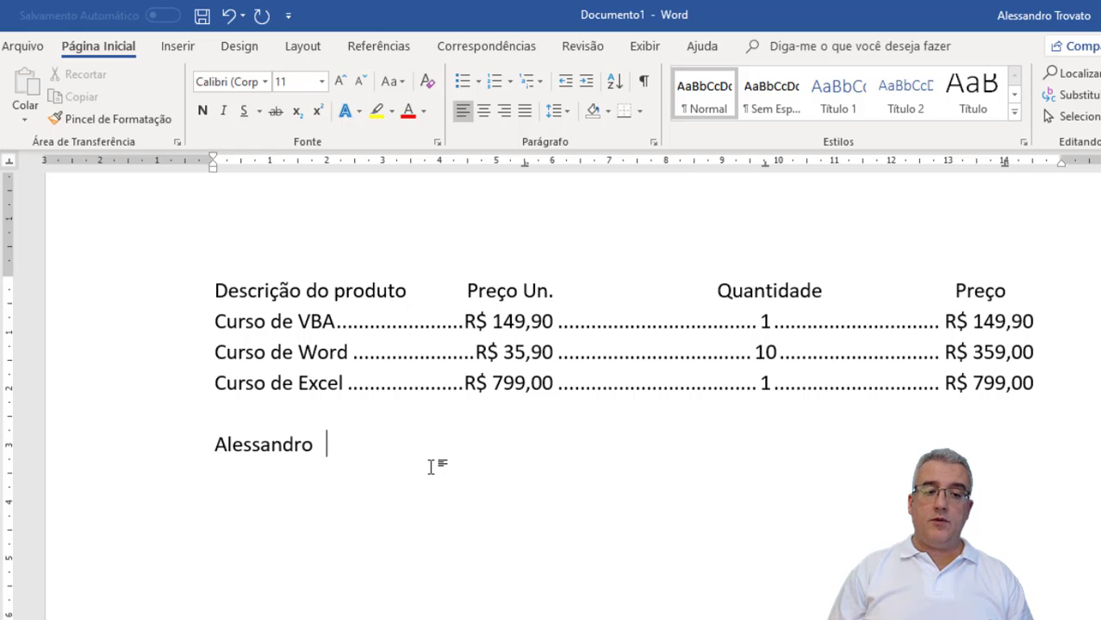
pyautogui.press('BackSpace')
pyautogui.press('BackSpace')
pyautogui.press('BackSpace')
pyautogui.press('BackSpace')
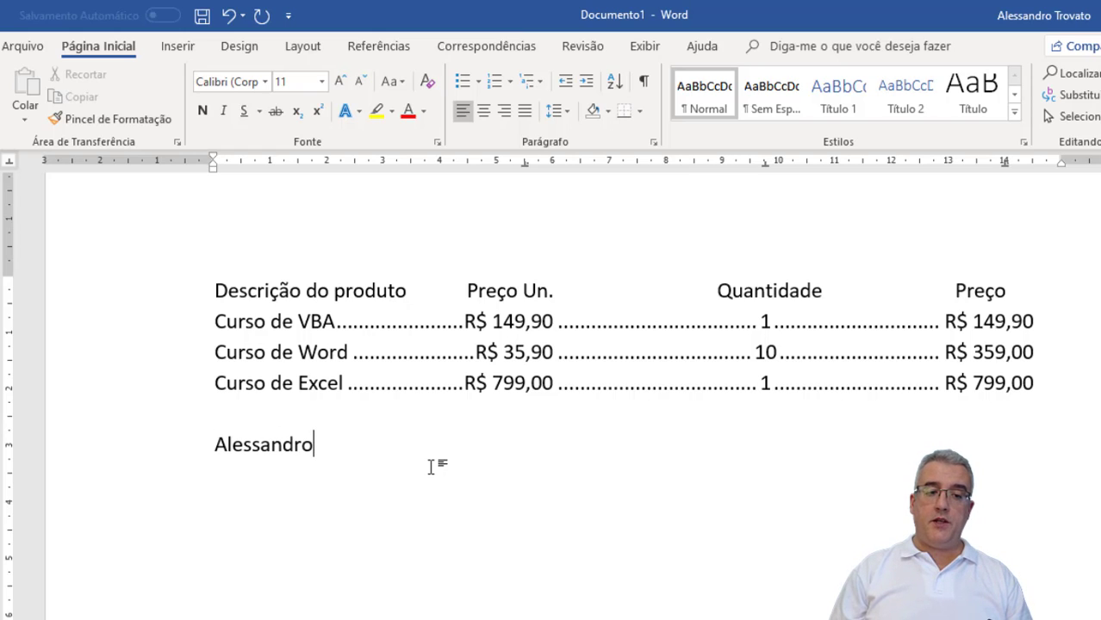
pyautogui.write('....................')
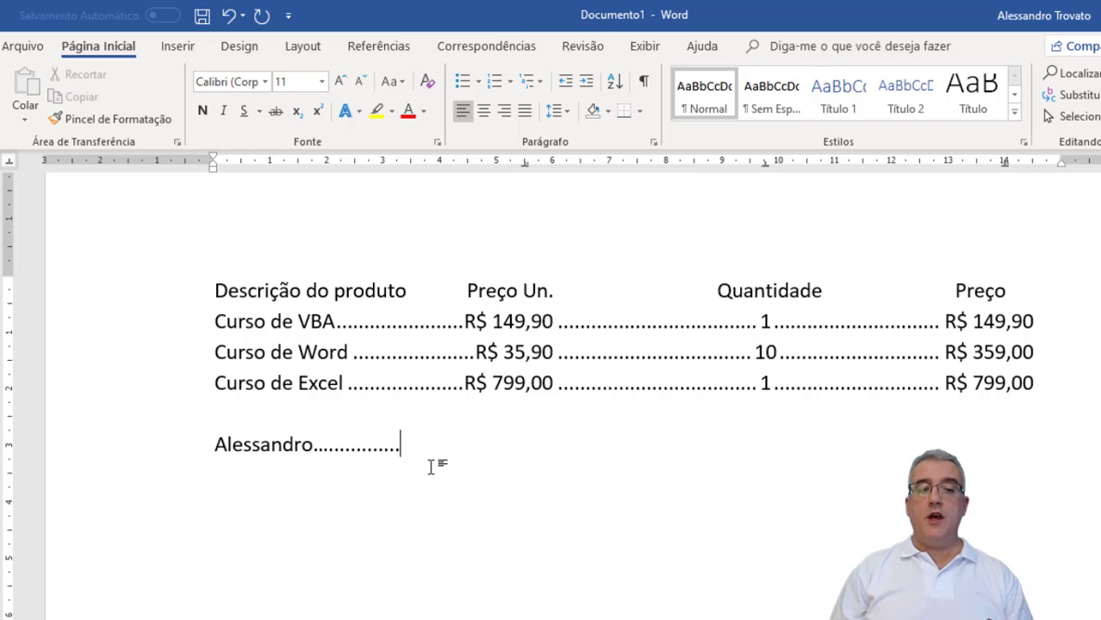
pyautogui.write('..Trovato')
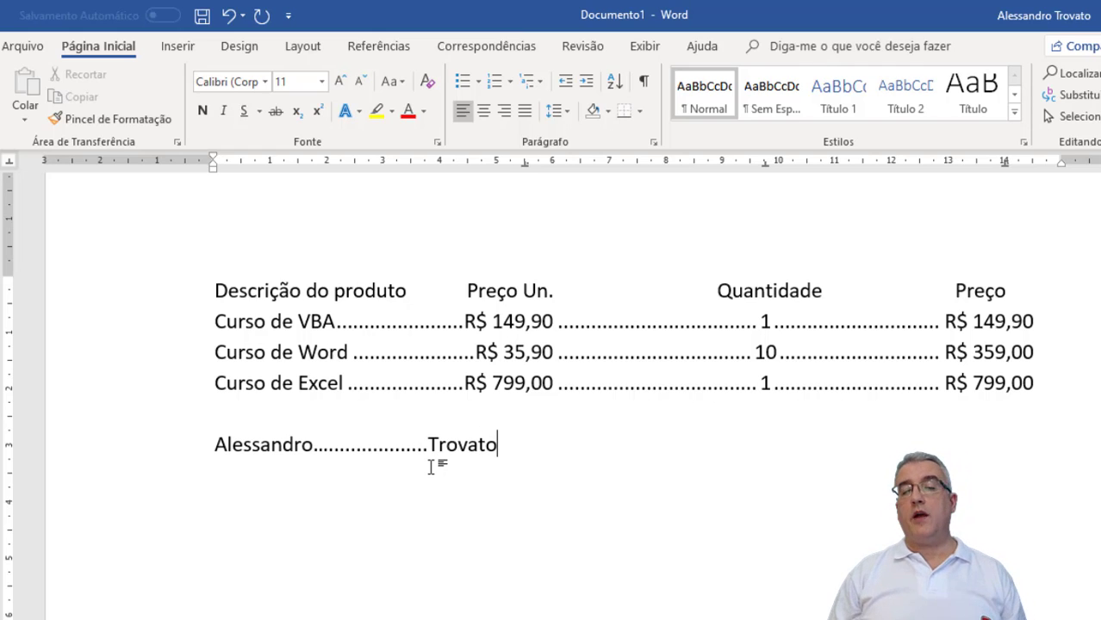
pyautogui.hotkey('shift', 'Home')
pyautogui.press('BackSpace')
pyautogui.press('BackSpace')
pyautogui.press('BackSpace')
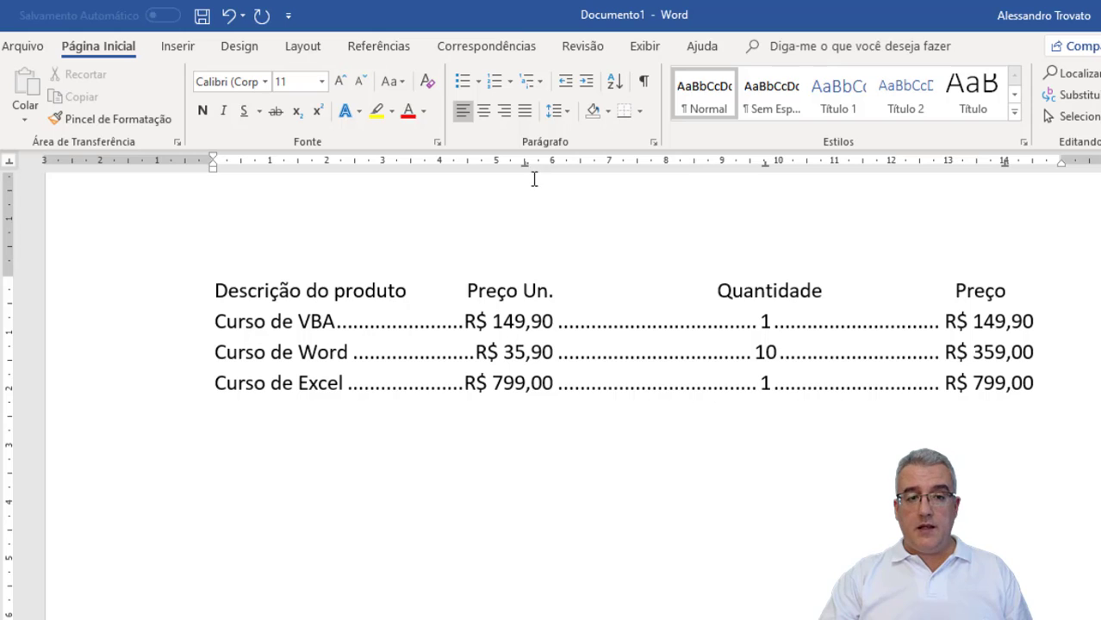
# Remove the 5,5 cm and 10 cm tab stops from the blank line.
pyautogui.moveTo(525, 163); pyautogui.dragTo(533, 217)
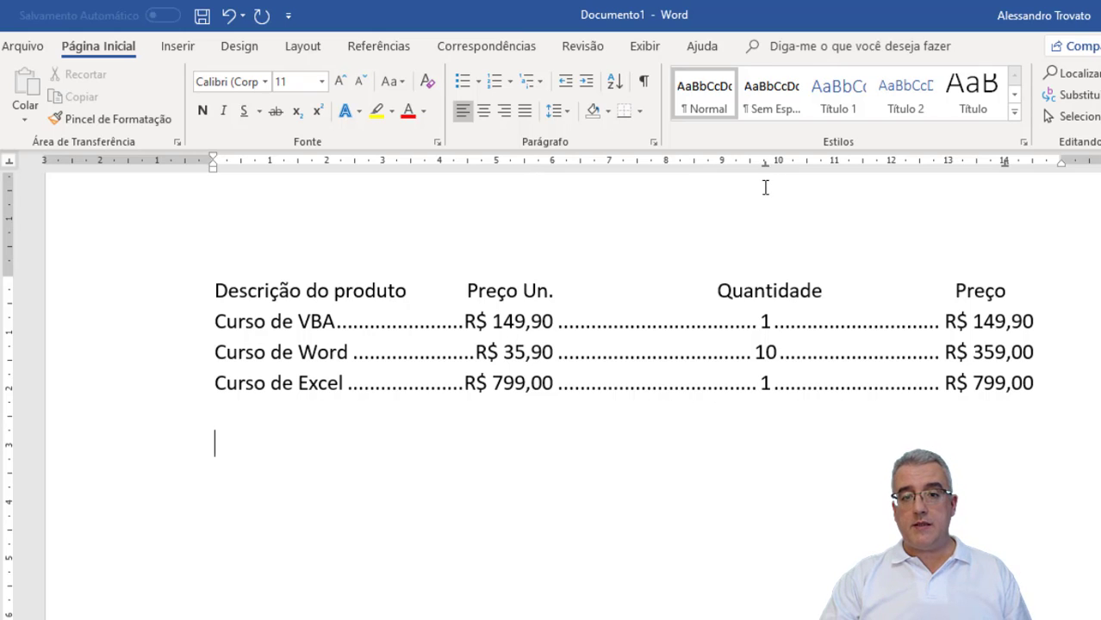
pyautogui.moveTo(762, 165); pyautogui.dragTo(759, 207)
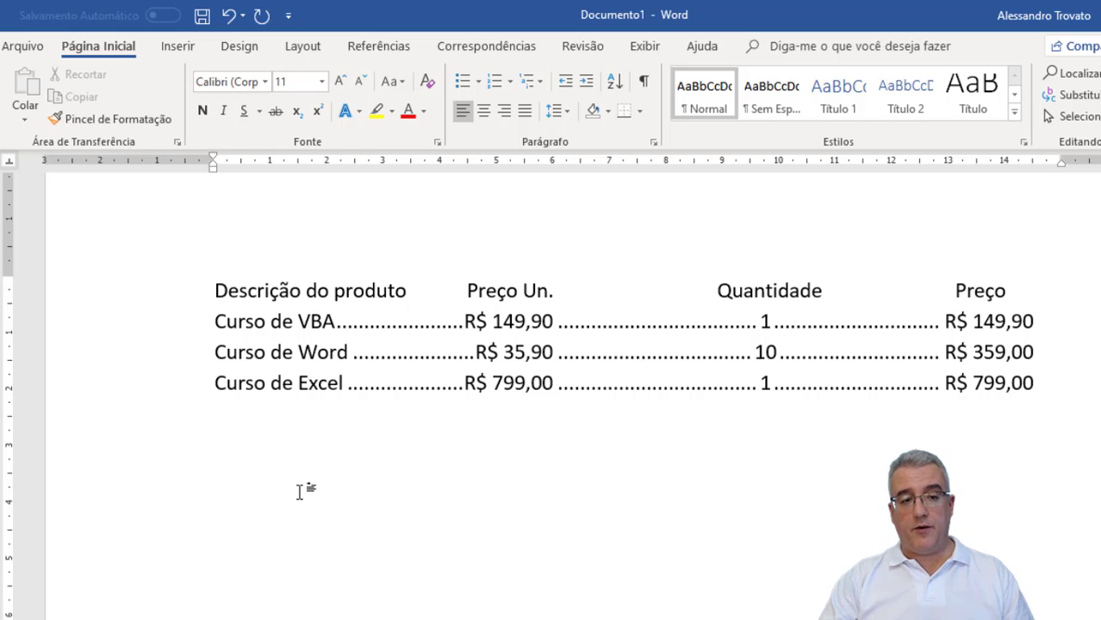
pyautogui.scroll(1, 312, 488)
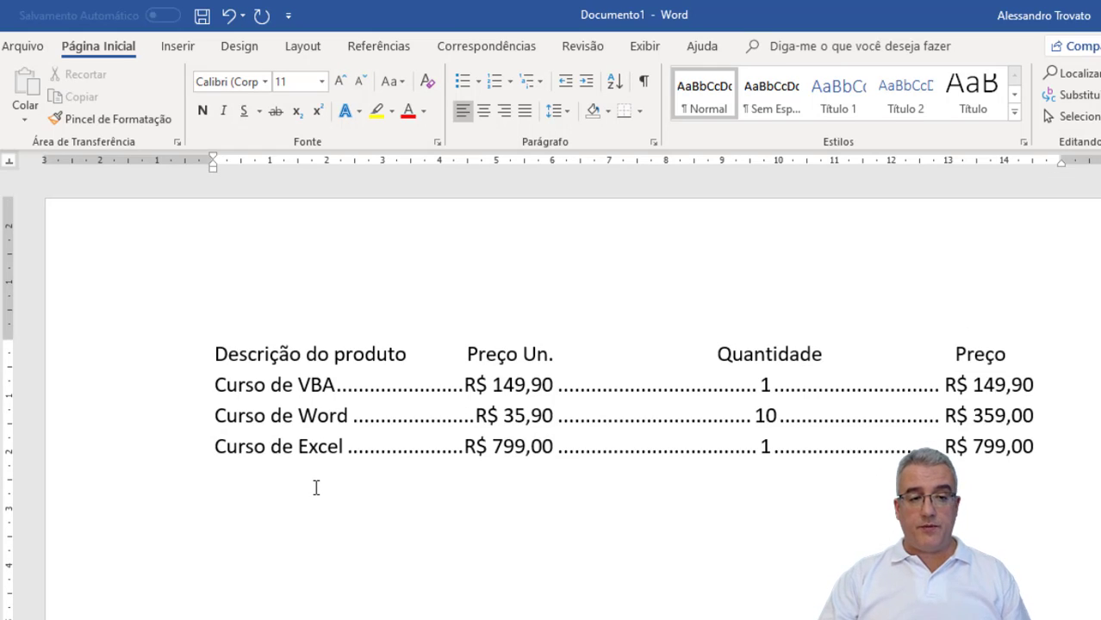
pyautogui.click(355, 242)
# Type 'Aula de Word sobre tabuladores' into the page header at its centre tab stop.
pyautogui.doubleClick(363, 231)
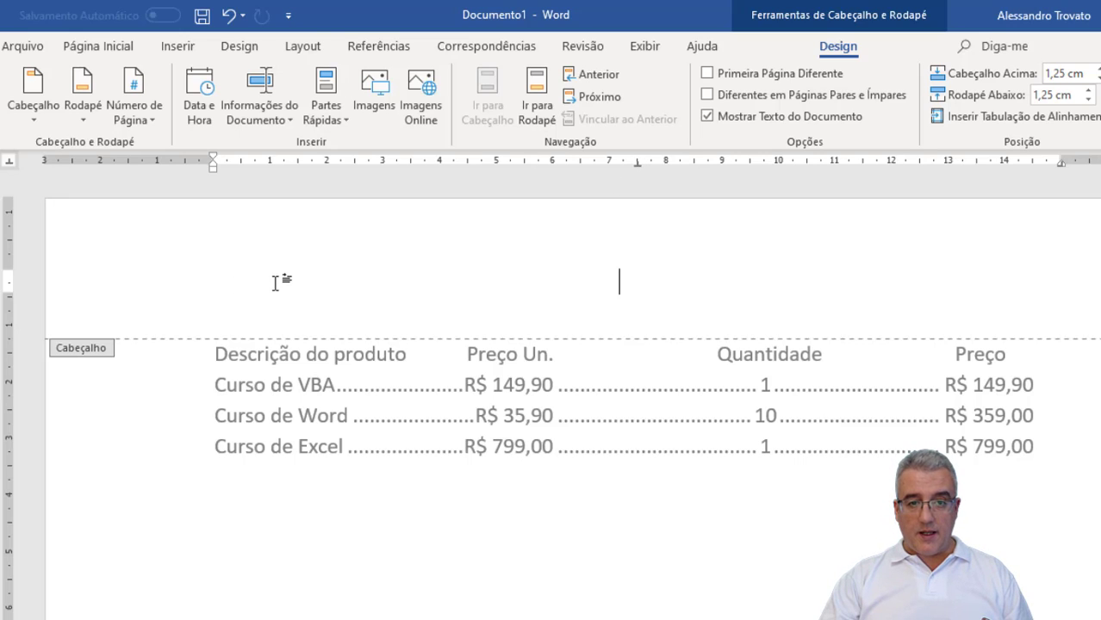
pyautogui.hotkey('ctrl', 'z')
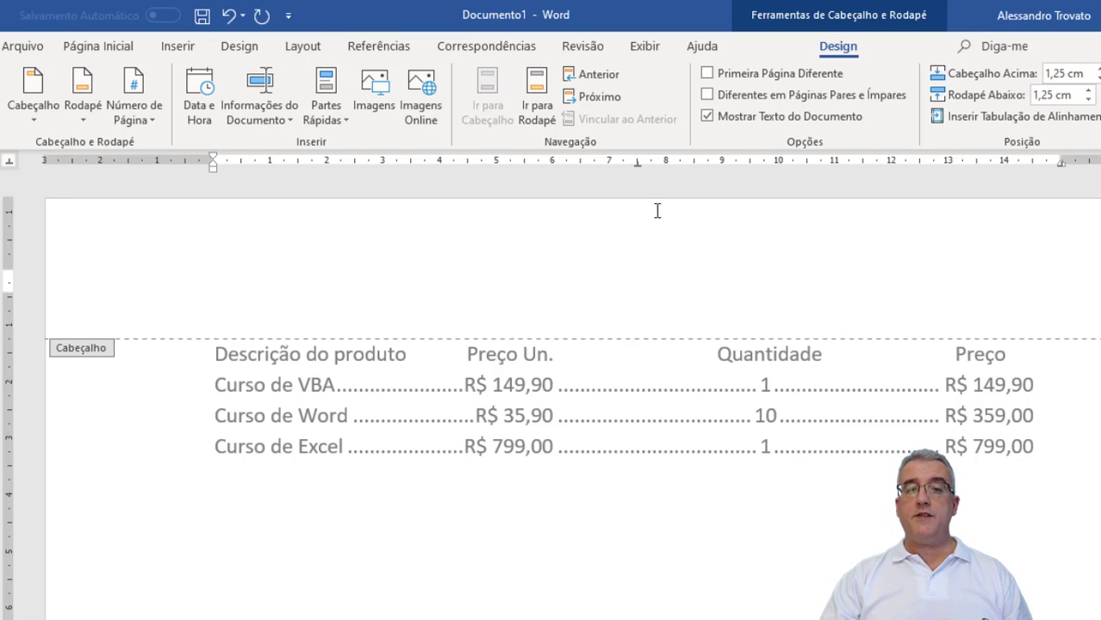
pyautogui.write('A')
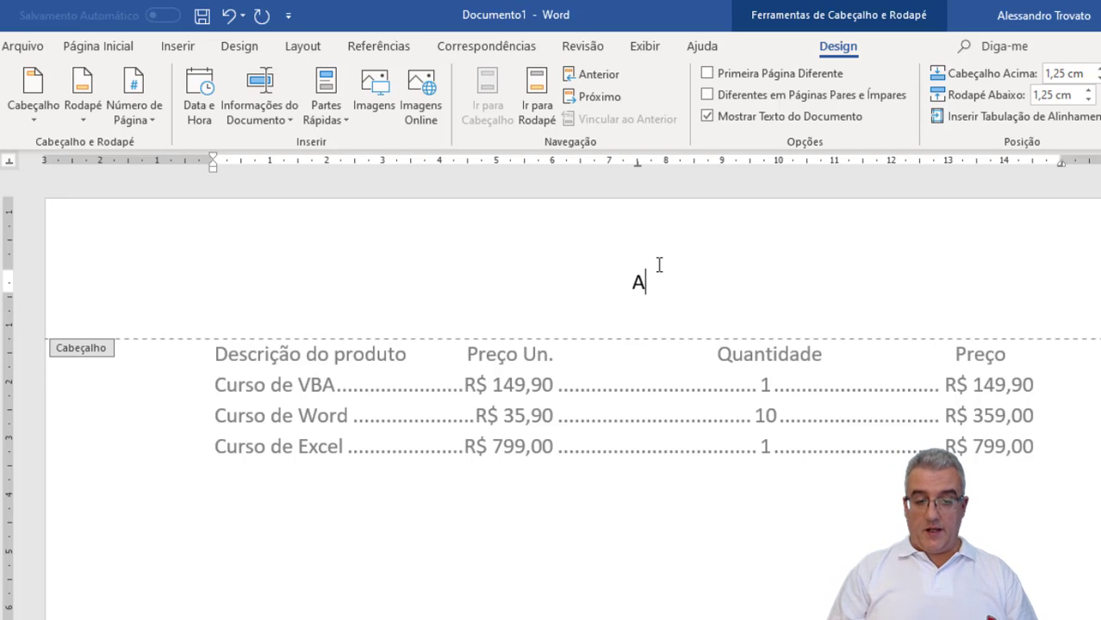
pyautogui.write('ula de Word -')
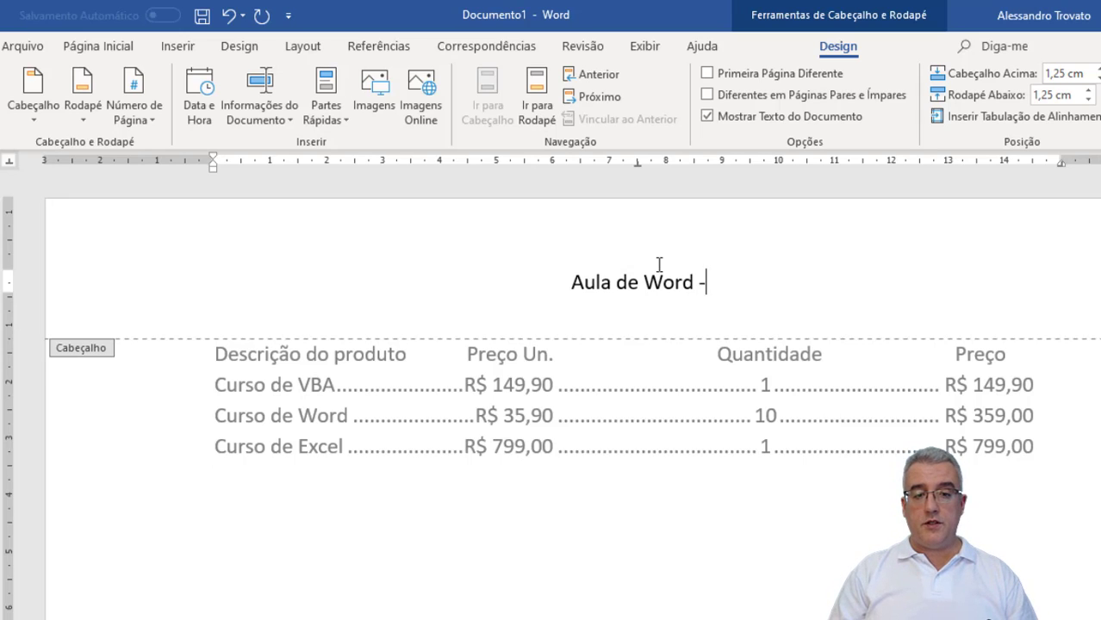
pyautogui.press('BackSpace')
pyautogui.write('sobre tabul')
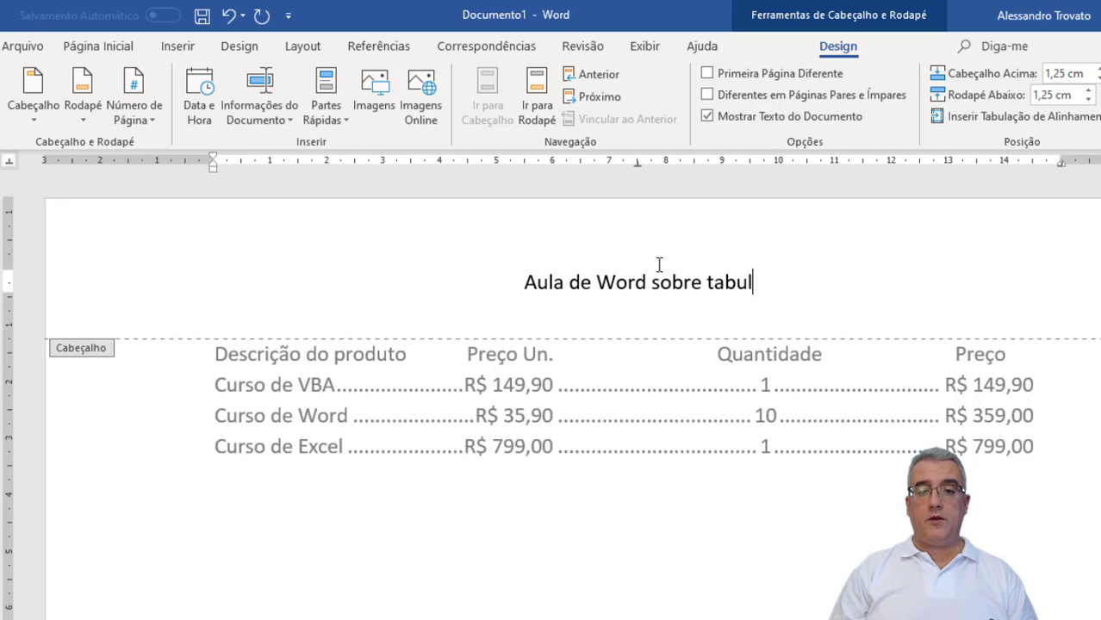
pyautogui.write('adora')
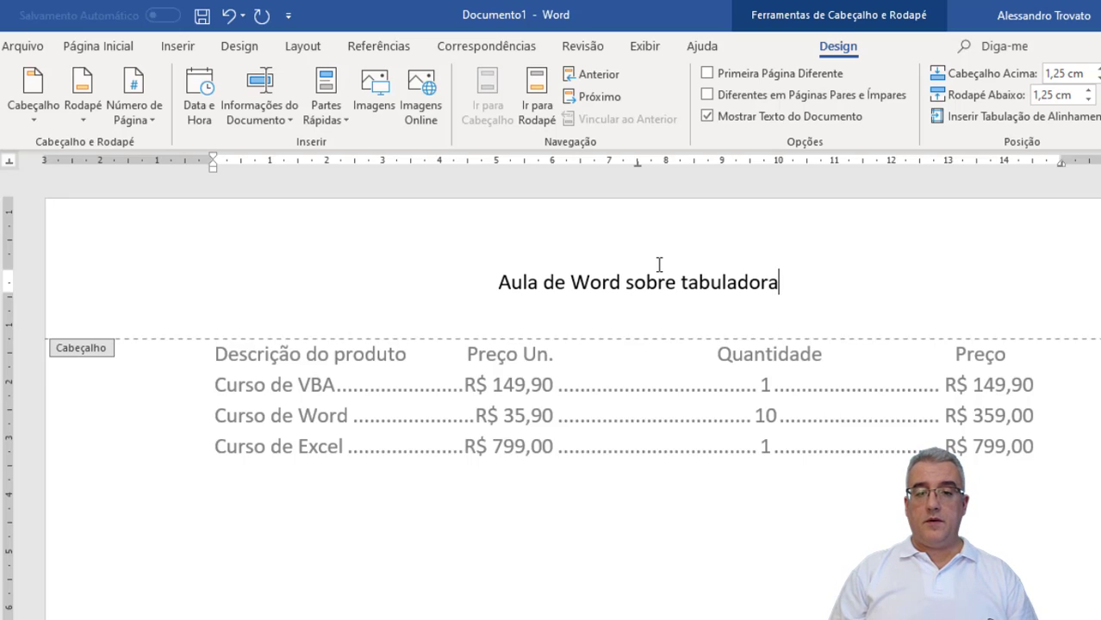
pyautogui.press('BackSpace')
pyautogui.write('es')
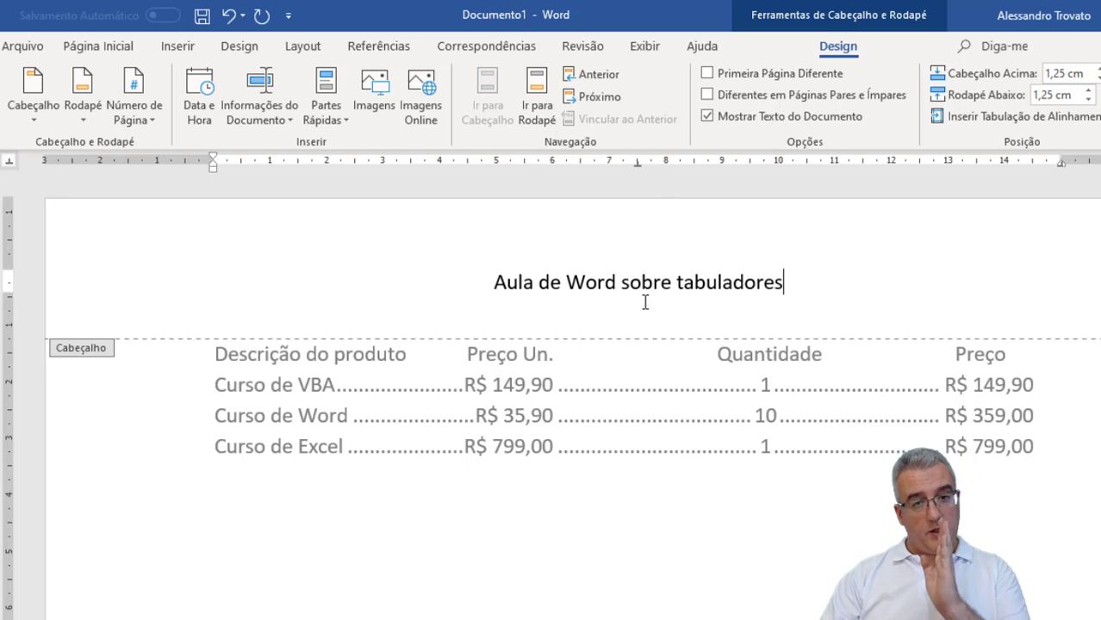
pyautogui.moveTo(637, 168); pyautogui.dragTo(639, 172)
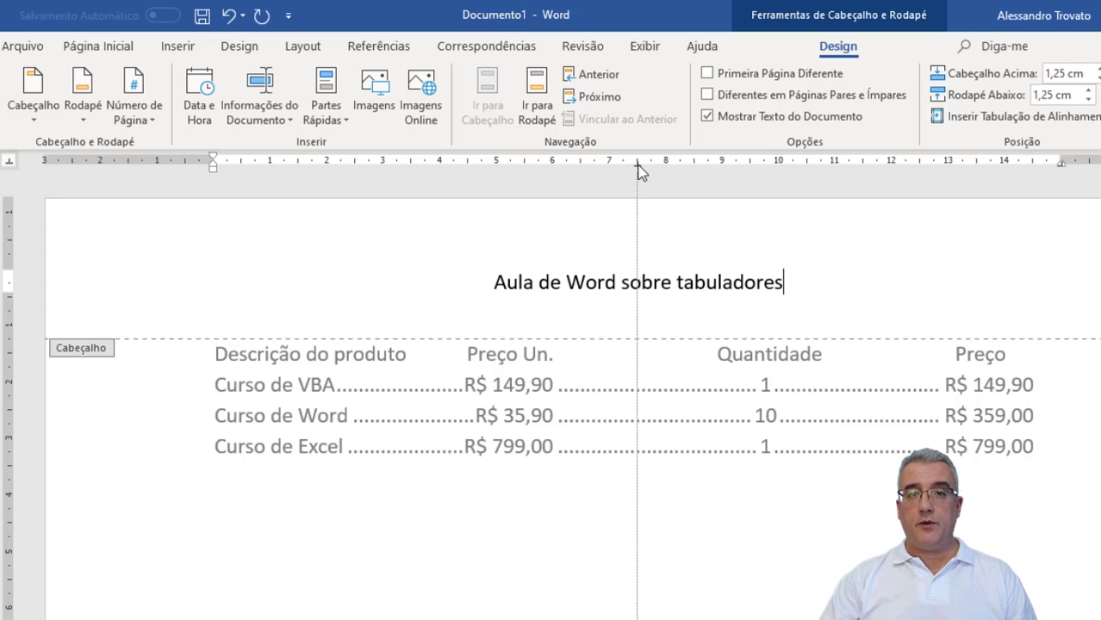
pyautogui.moveTo(639, 172); pyautogui.dragTo(639, 173)
# Show formatting marks and select the tab before the header text.
pyautogui.click(127, 49)
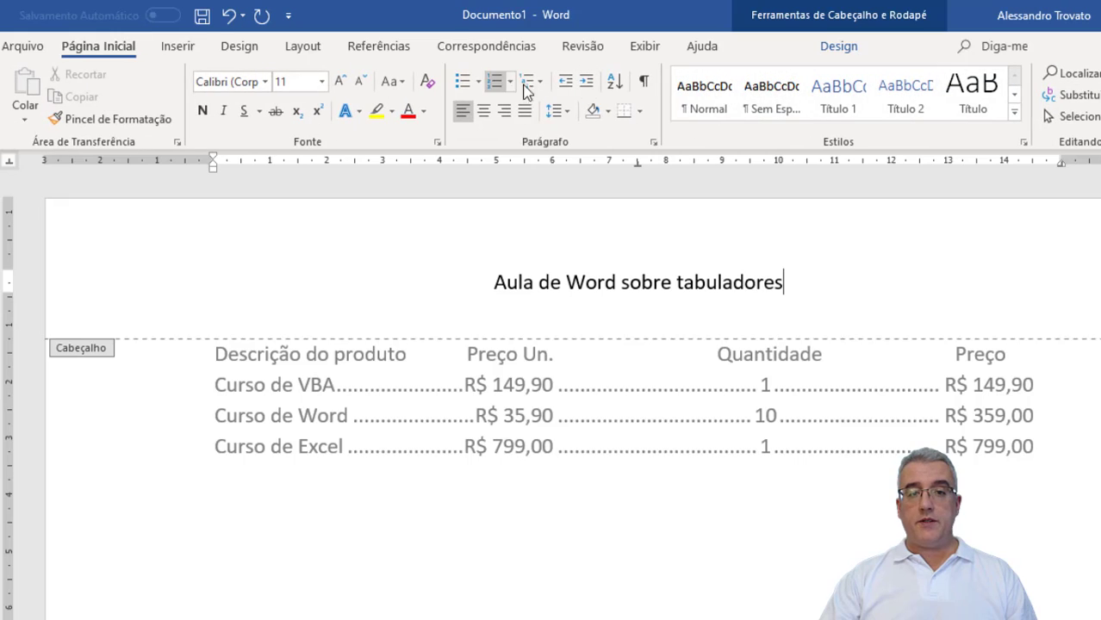
pyautogui.click(643, 81)
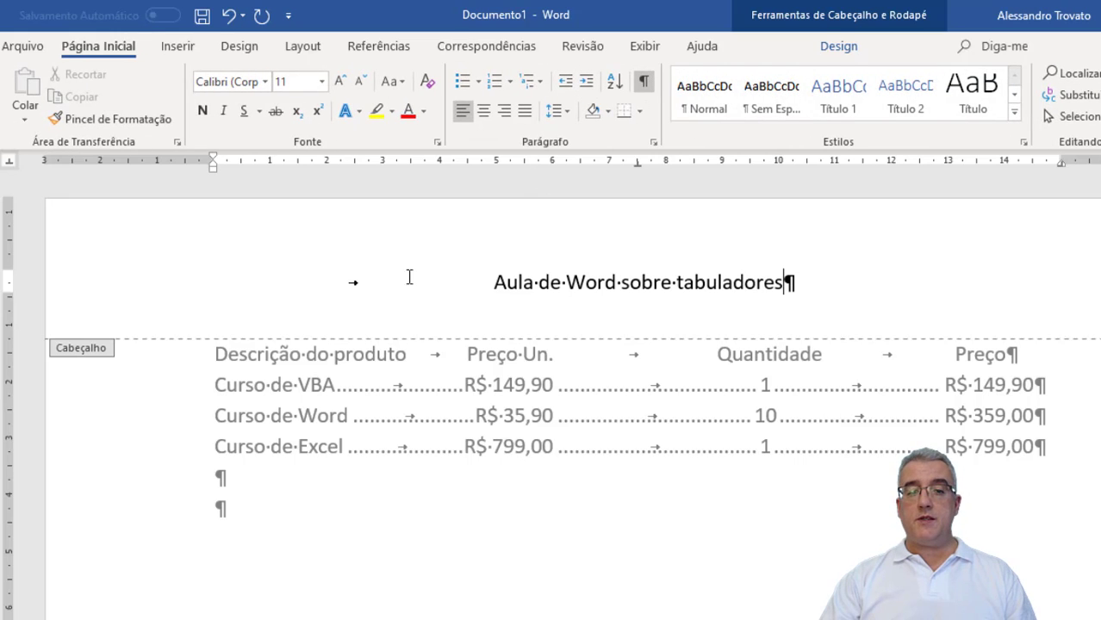
pyautogui.click(222, 286)
pyautogui.moveTo(339, 274); pyautogui.dragTo(380, 273)
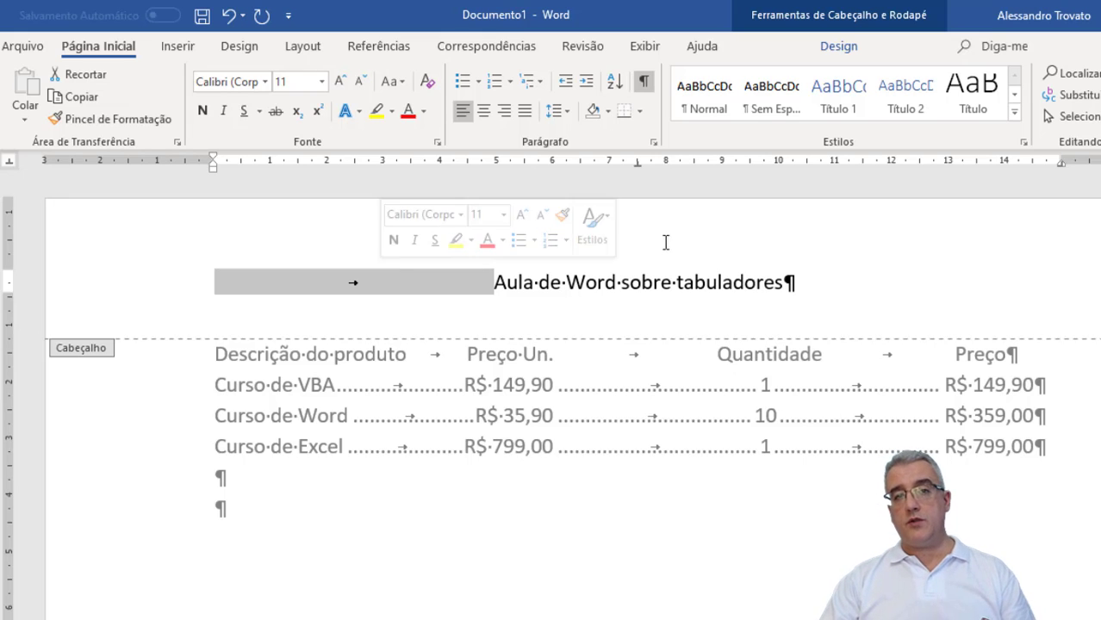
pyautogui.click(838, 46)
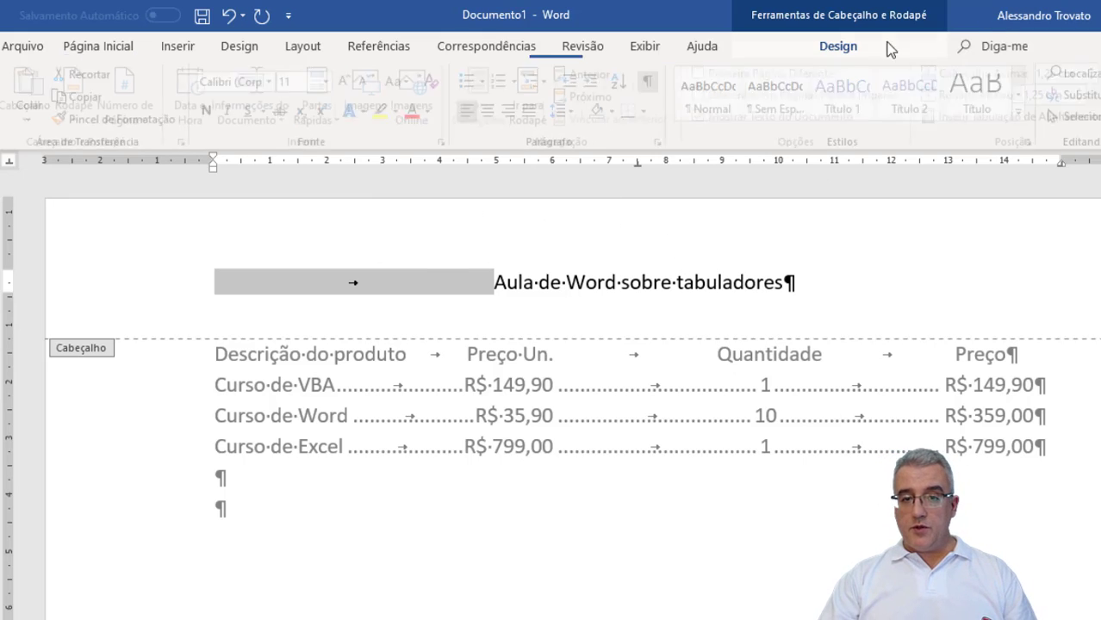
# Return to the body, insert a trial tab before 1 in the VBA row, then delete it.
pyautogui.doubleClick(363, 354)
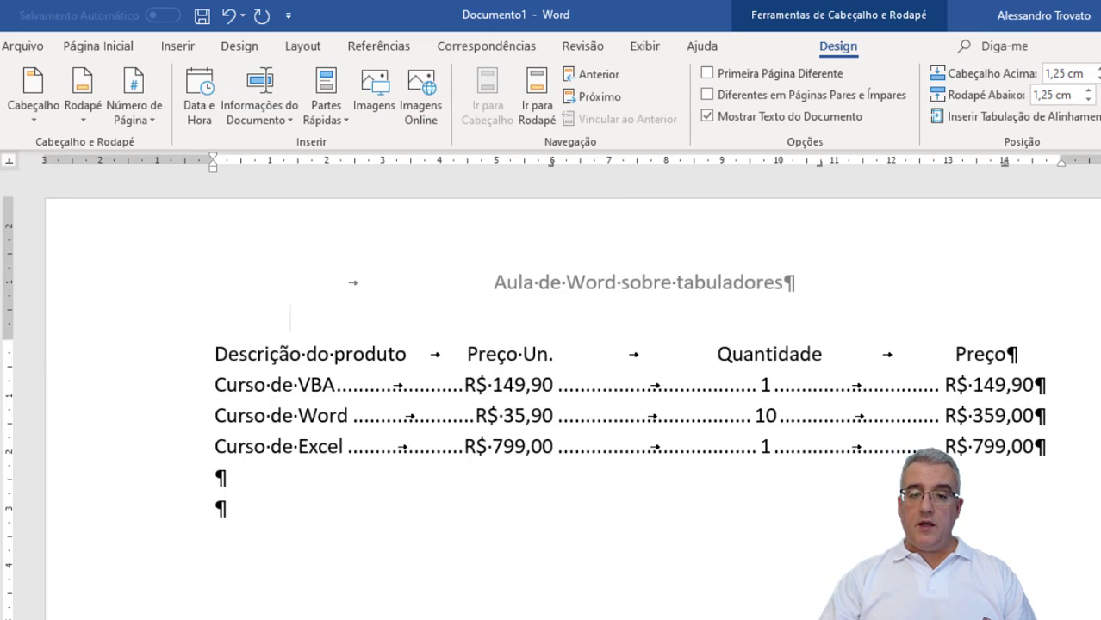
pyautogui.click(681, 394)
pyautogui.click(644, 80)
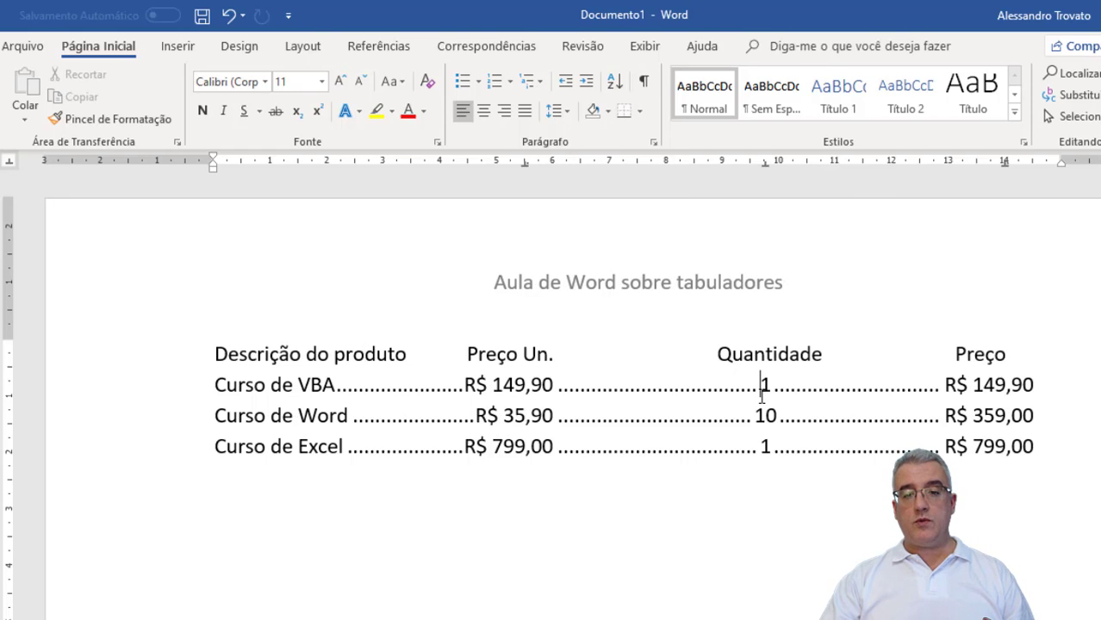
pyautogui.press('Tab')
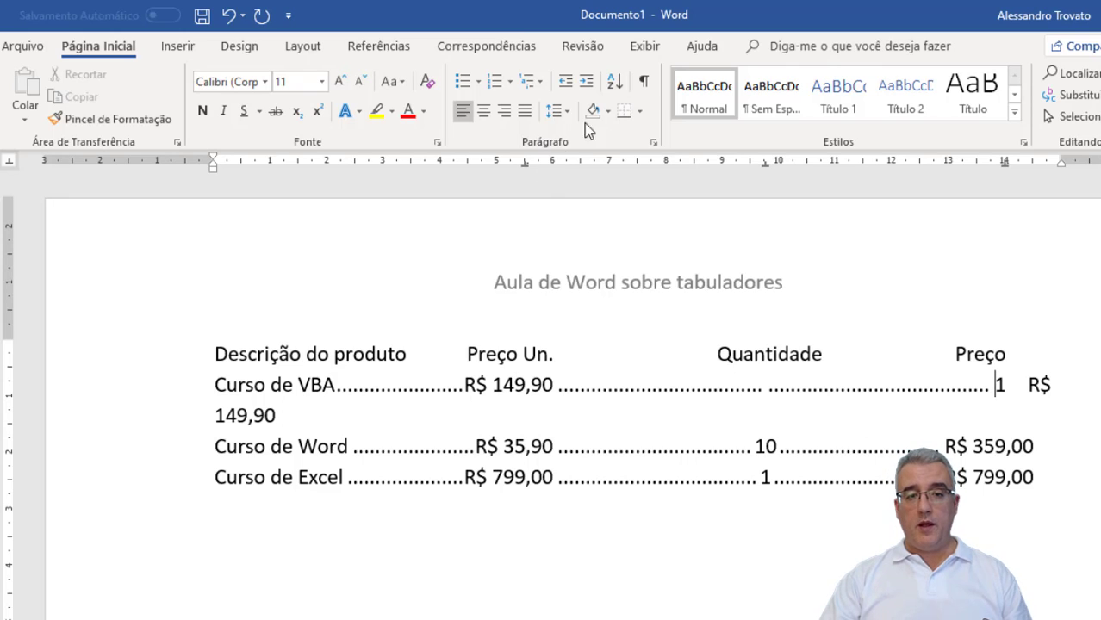
pyautogui.click(643, 82)
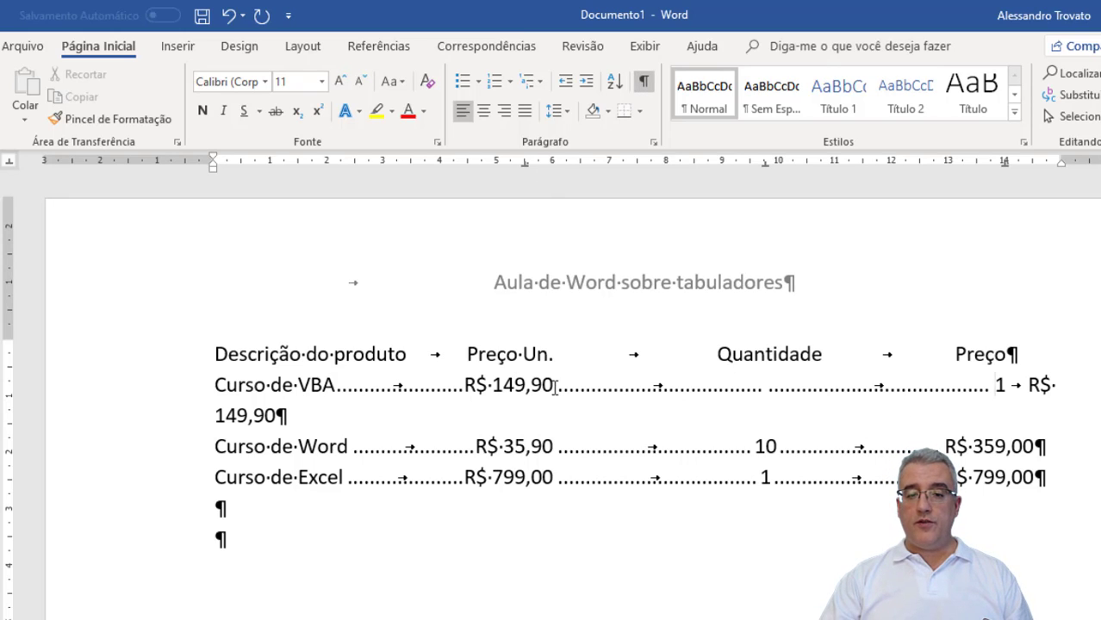
pyautogui.click(773, 386)
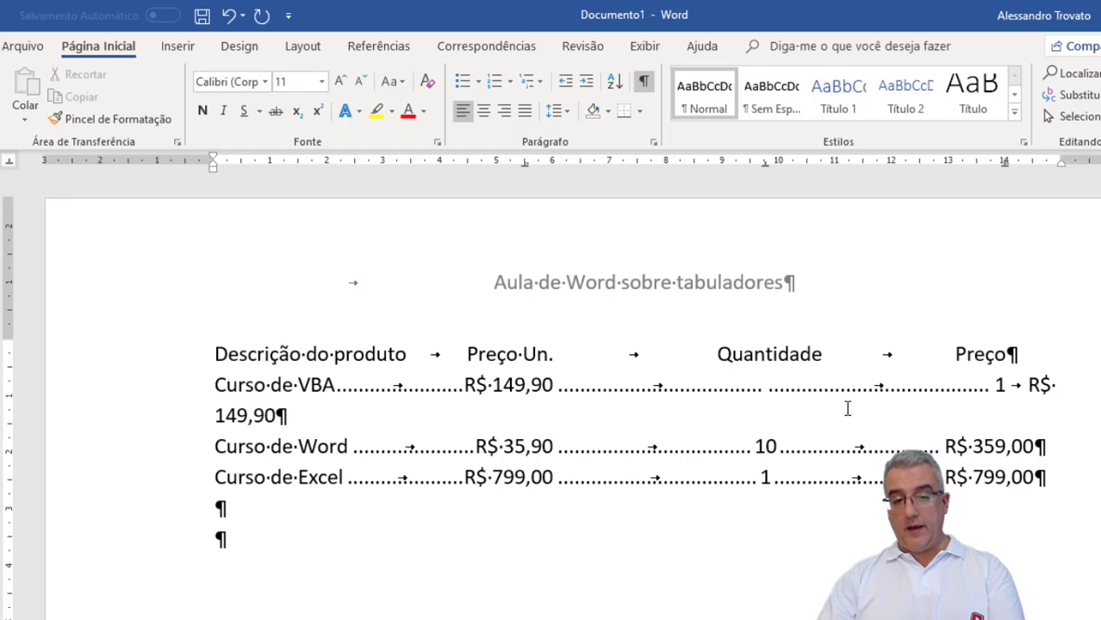
pyautogui.press('Delete')
# Turn off the ¶ formatting marks on the product list and bring a new Chrome tab onto the screen.
pyautogui.click(643, 81)
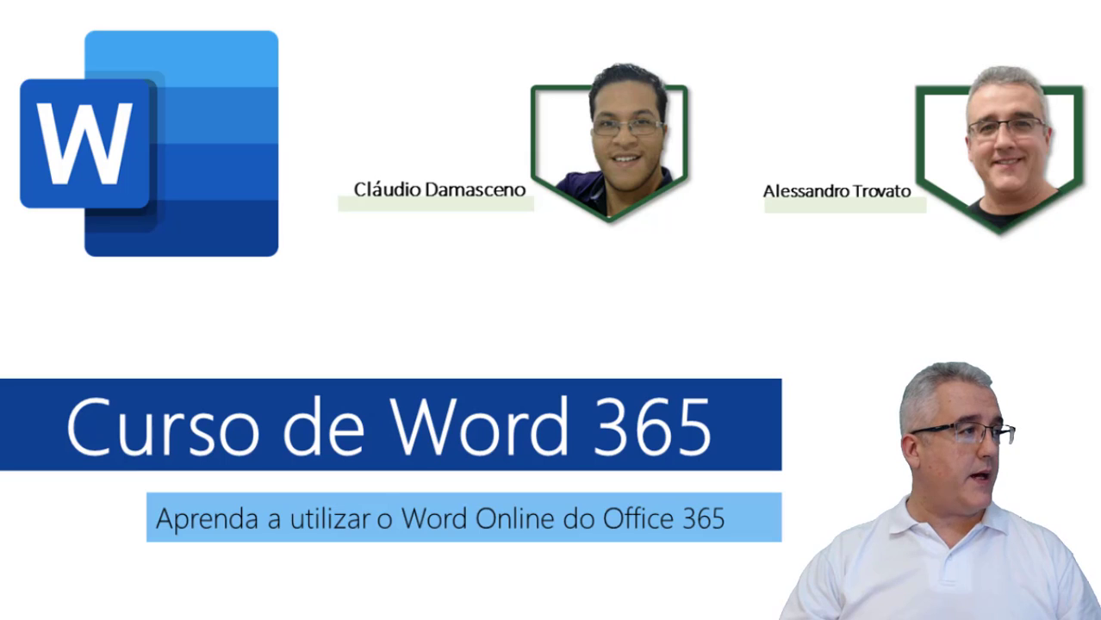
pyautogui.moveTo(322, 144); pyautogui.dragTo(534, 20)
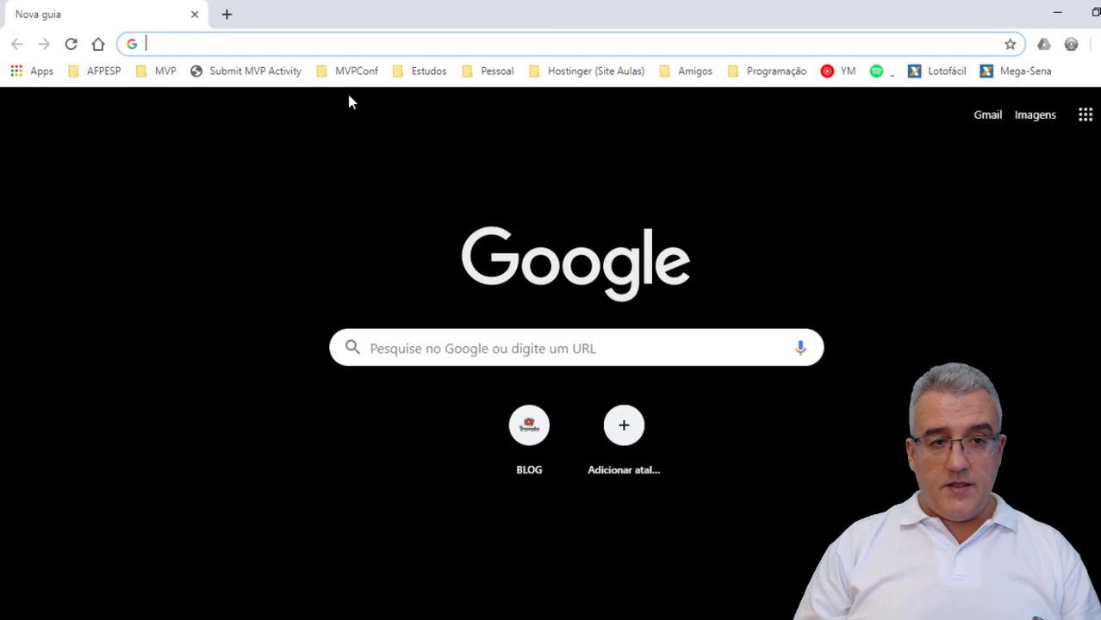
# Go to sigaonerd.esy.es to load the 'Relação de Aulas - Trovato' lesson catalogue.
pyautogui.write('sida')
pyautogui.press('BackSpace')
pyautogui.press('BackSpace')
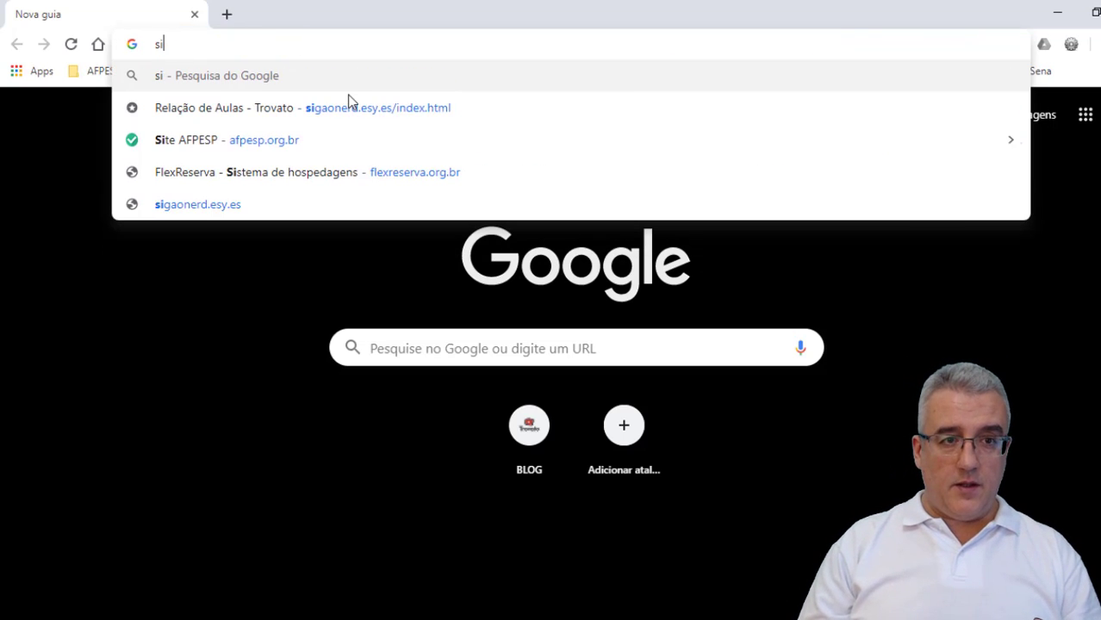
pyautogui.write('ga')
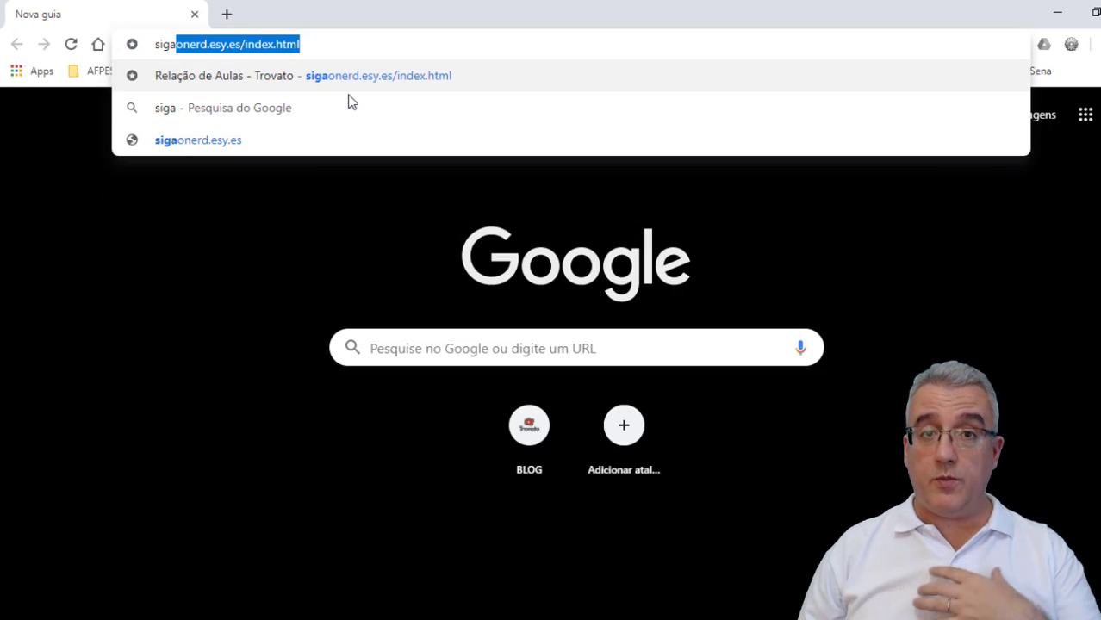
pyautogui.press('Right')
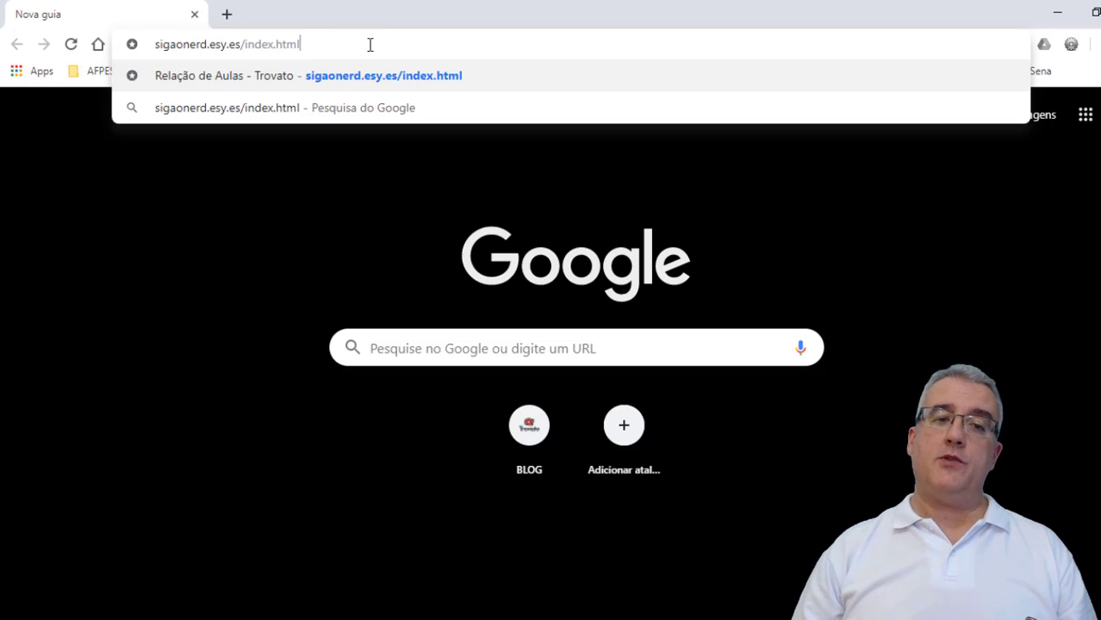
pyautogui.press('Return')
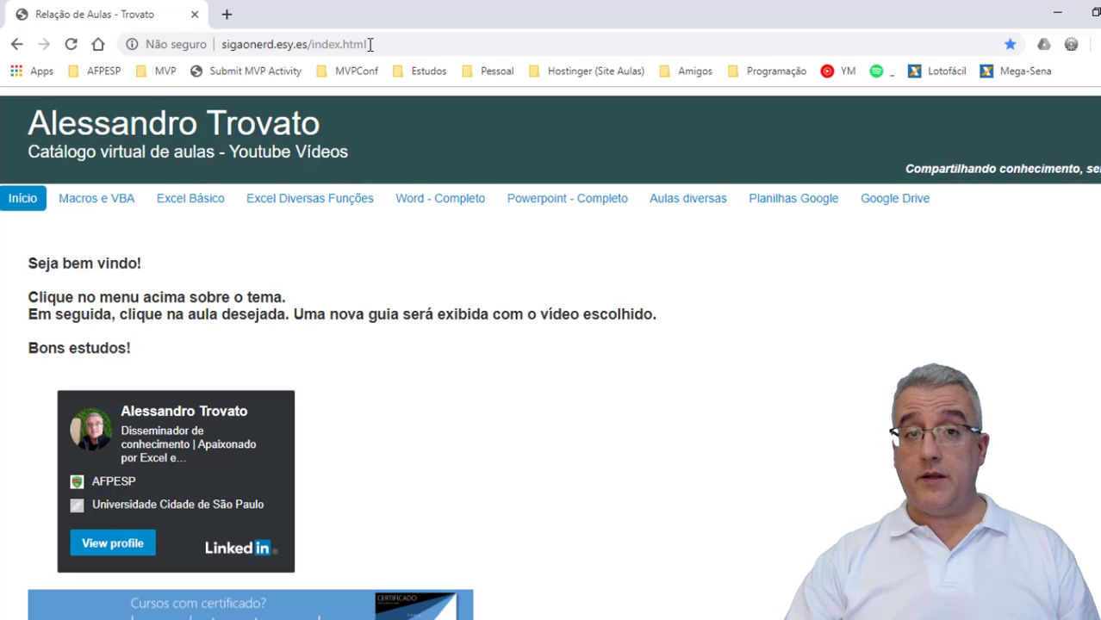
# Open the Word - Completo lesson list and scroll through its lessons.
pyautogui.click(440, 199)
pyautogui.scroll(-3, 466, 405)
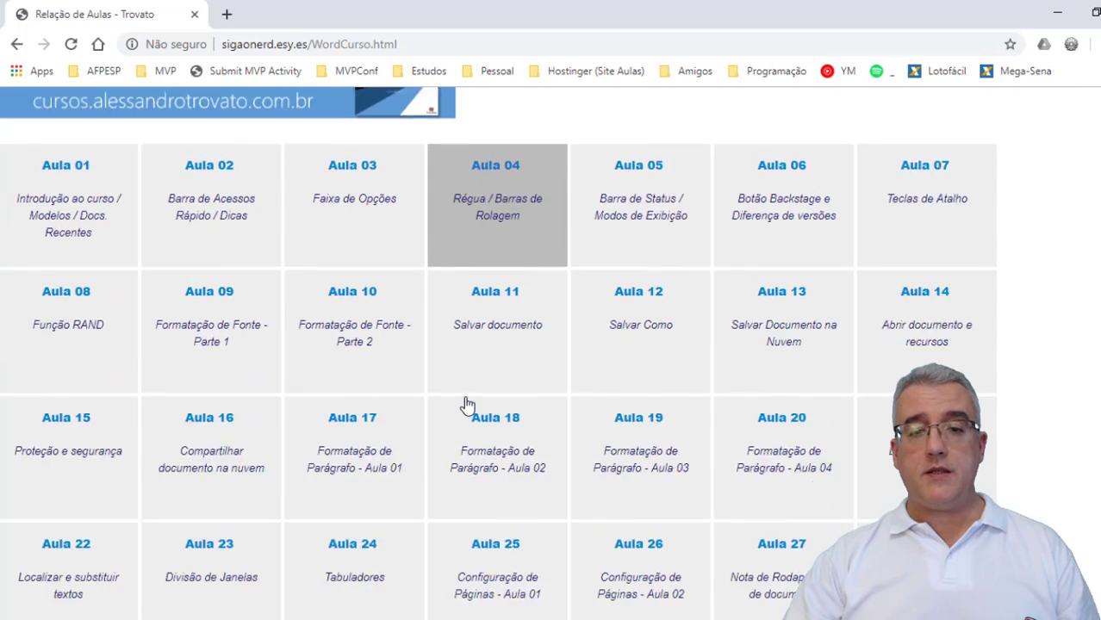
pyautogui.scroll(-4, 466, 405)
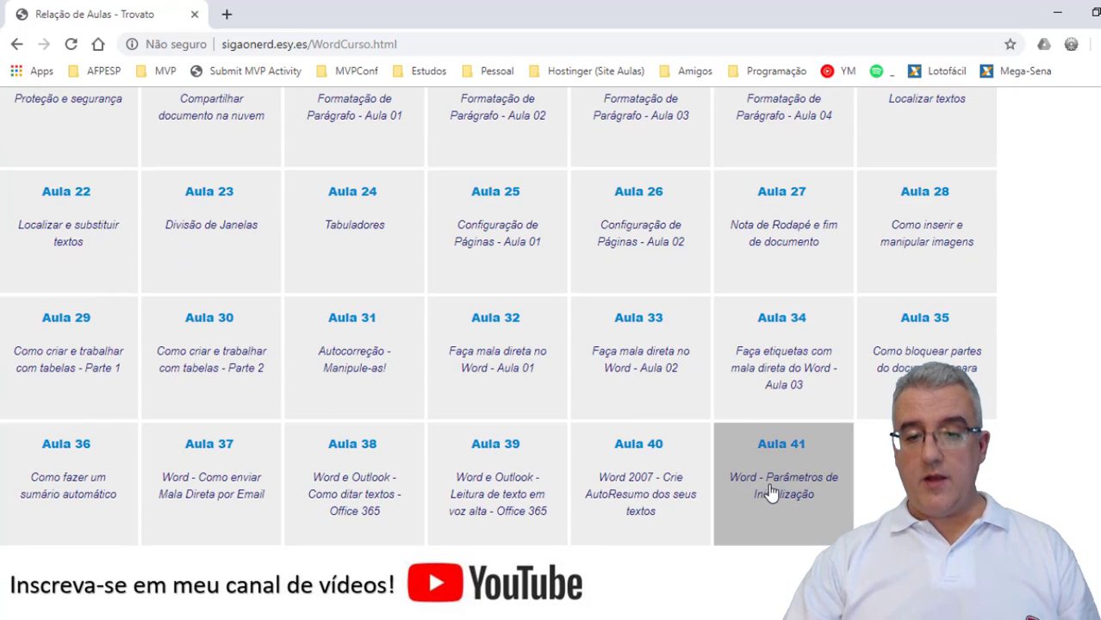
pyautogui.scroll(7, 769, 490)
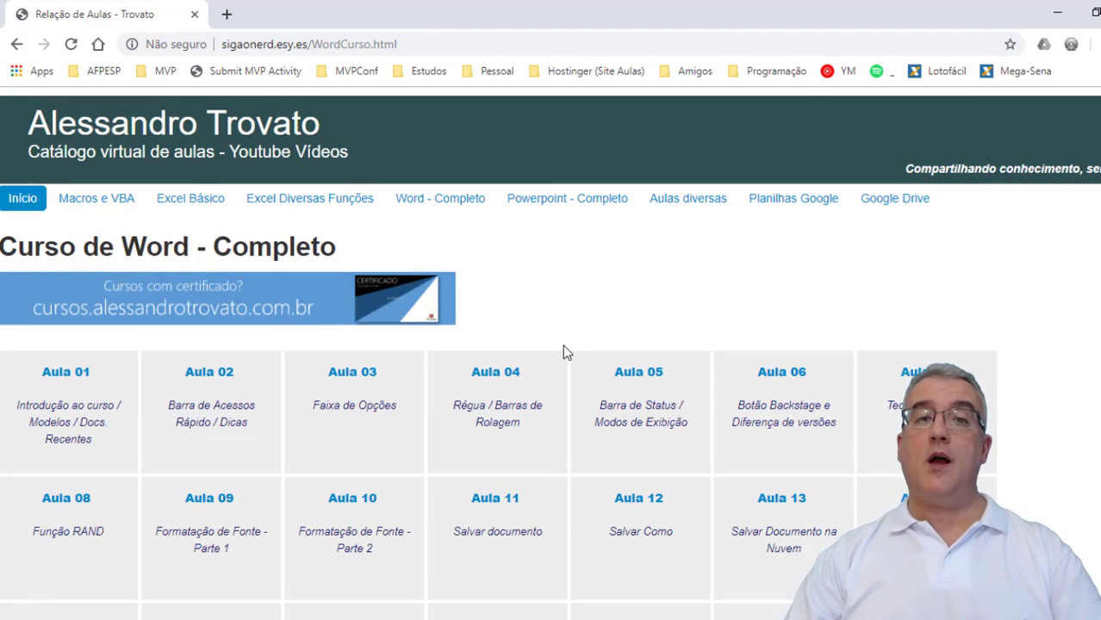
# Browse the Excel Básico, Excel Diversas Funções and Macros e VBA lesson pages.
pyautogui.click(193, 205)
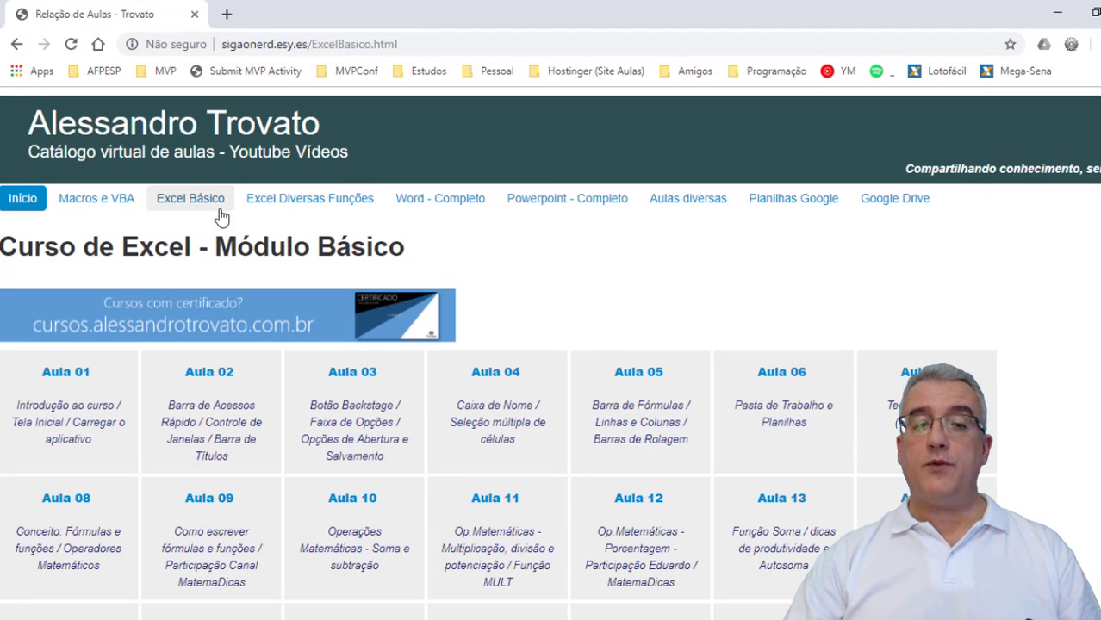
pyautogui.click(438, 203)
pyautogui.click(320, 204)
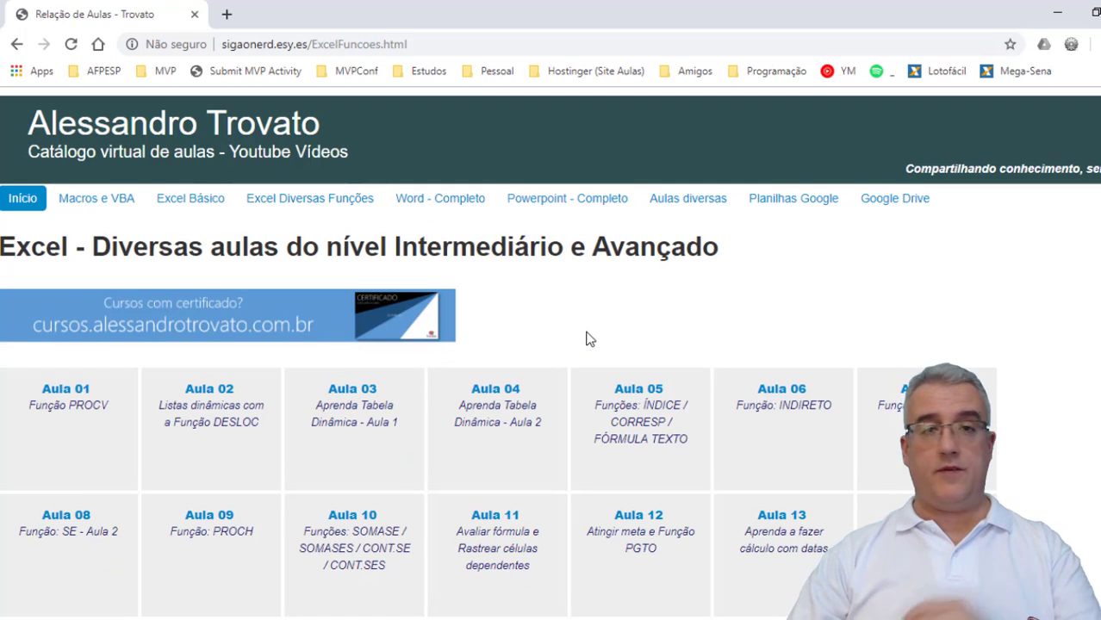
pyautogui.scroll(-1, 585, 326)
pyautogui.scroll(1, 569, 328)
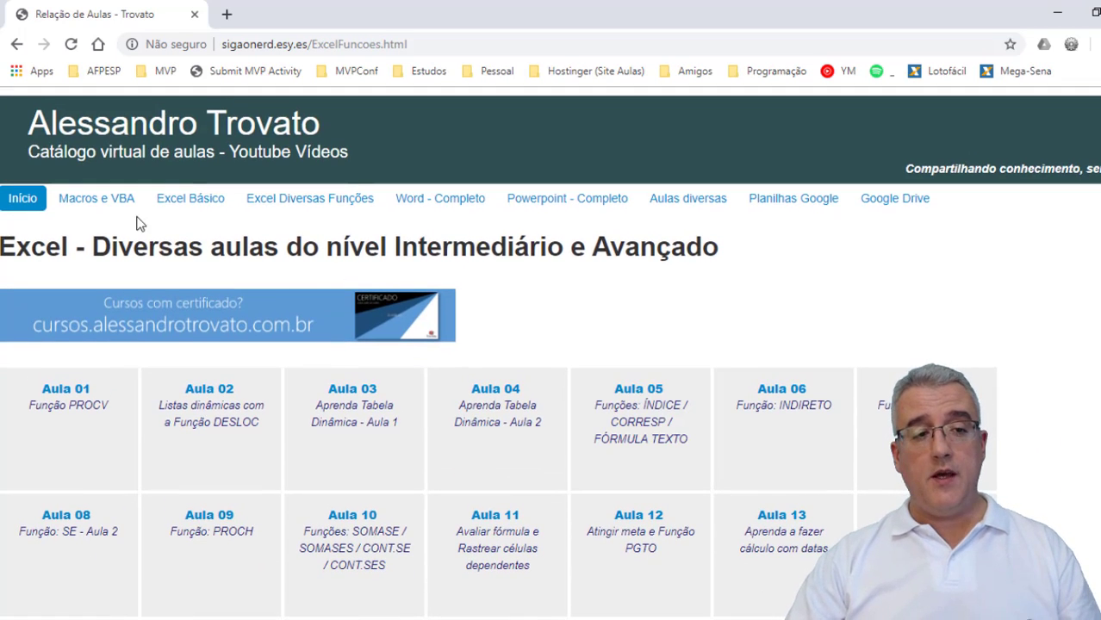
pyautogui.click(104, 210)
pyautogui.scroll(-20, 622, 389)
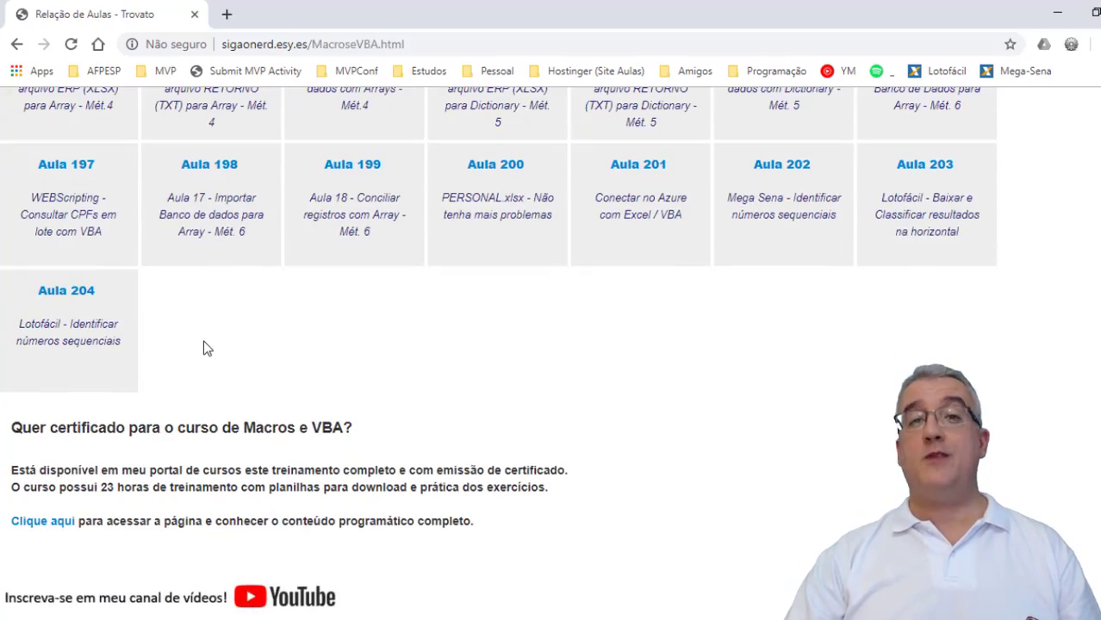
pyautogui.scroll(20, 203, 340)
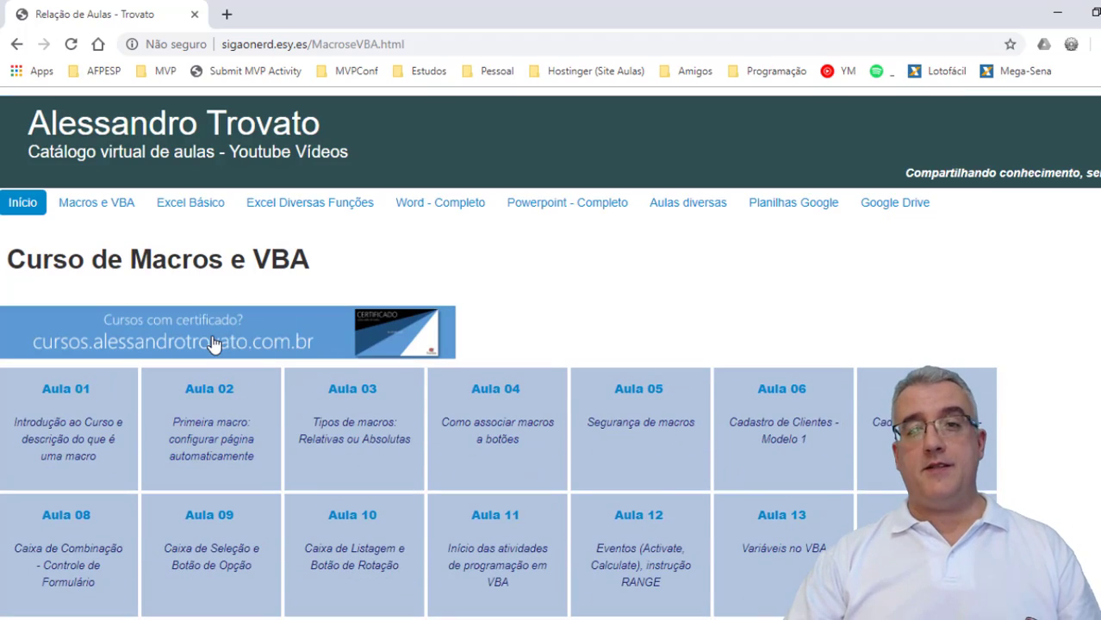
# Return to Word - Completo, preview the Aula 01 video, then close its YouTube tab.
pyautogui.click(452, 203)
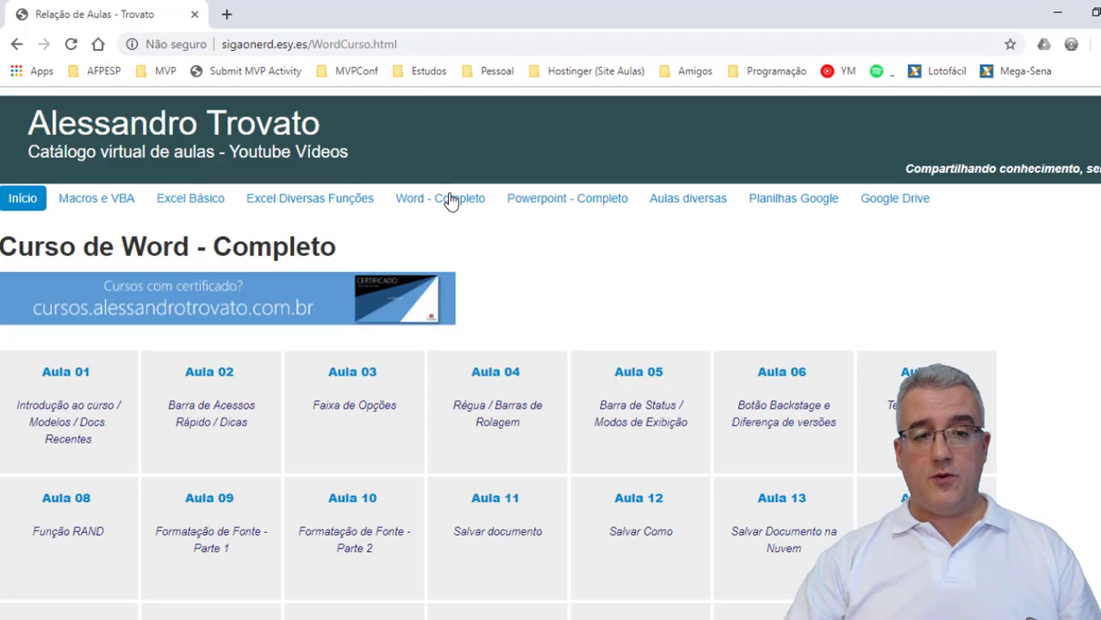
pyautogui.click(73, 419)
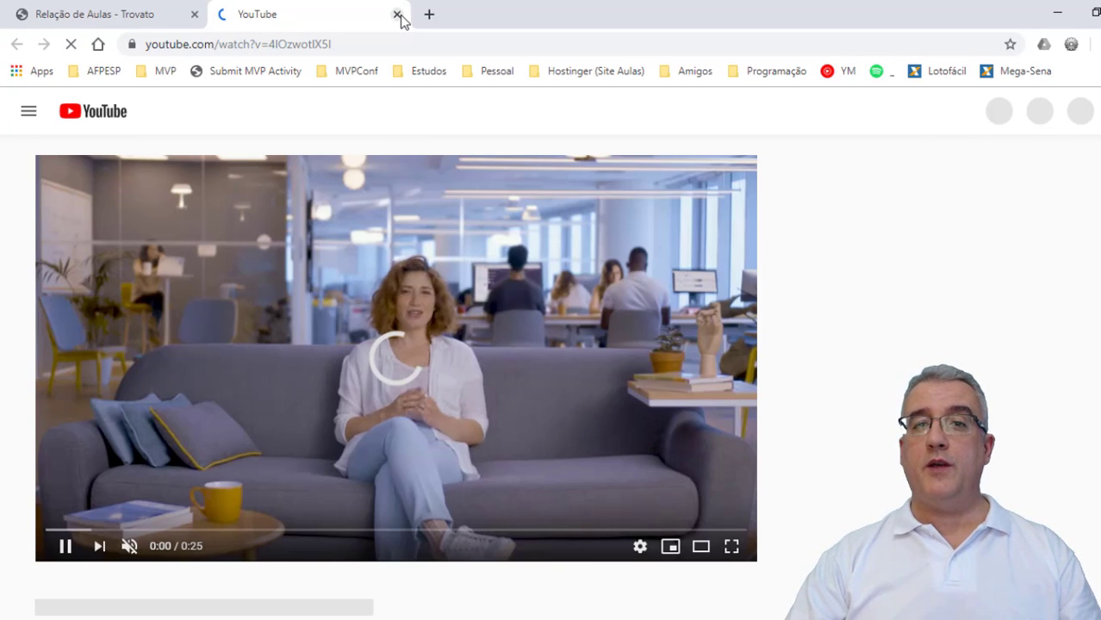
pyautogui.click(398, 14)
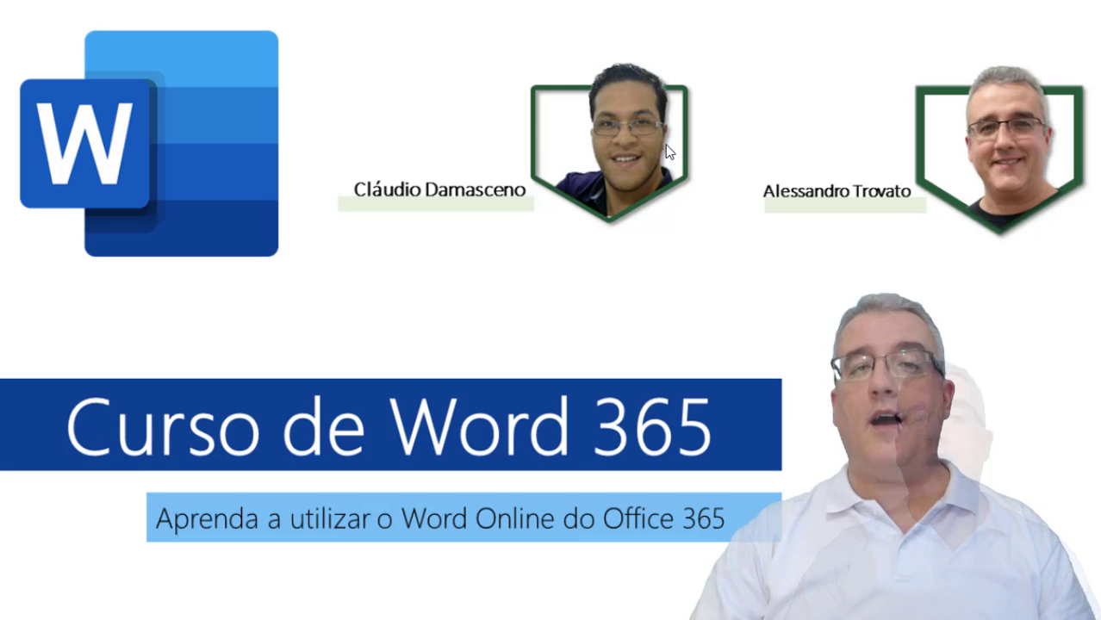